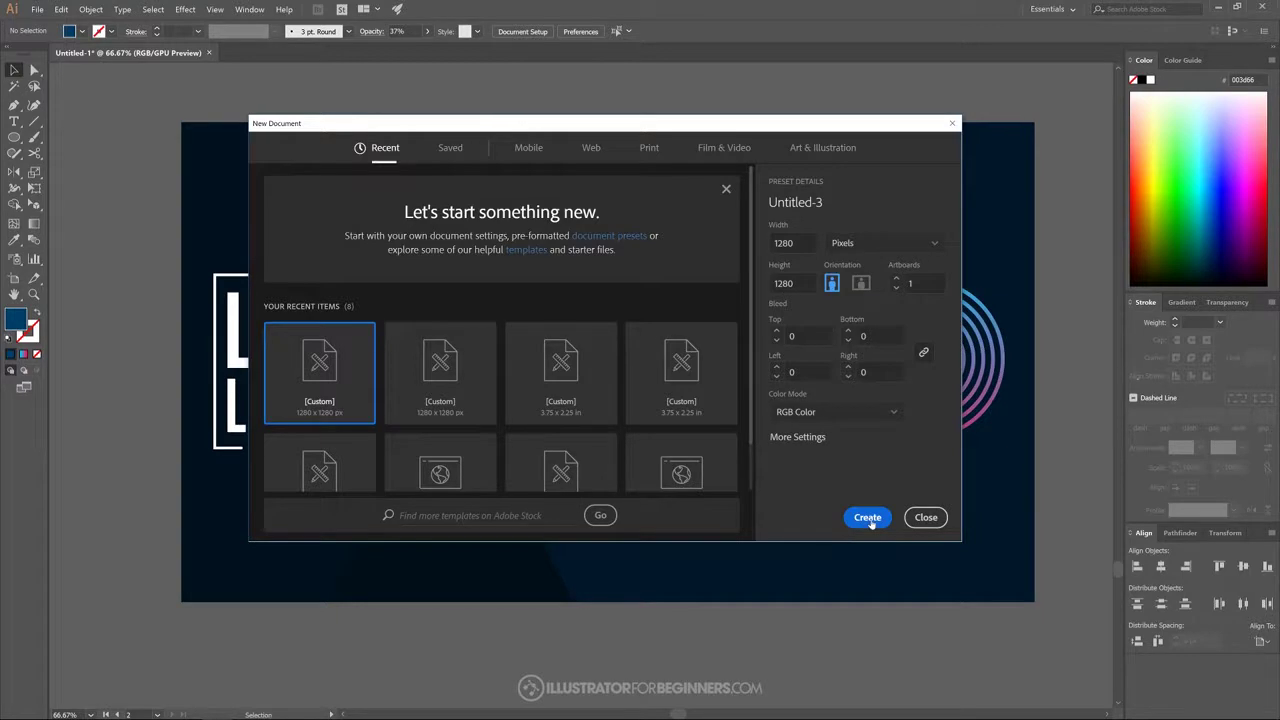
- Create a new 1280 x 1280 px RGB document and turn off Snap to Pixel
{"action": "left_click", "coordinate": [867, 518]}
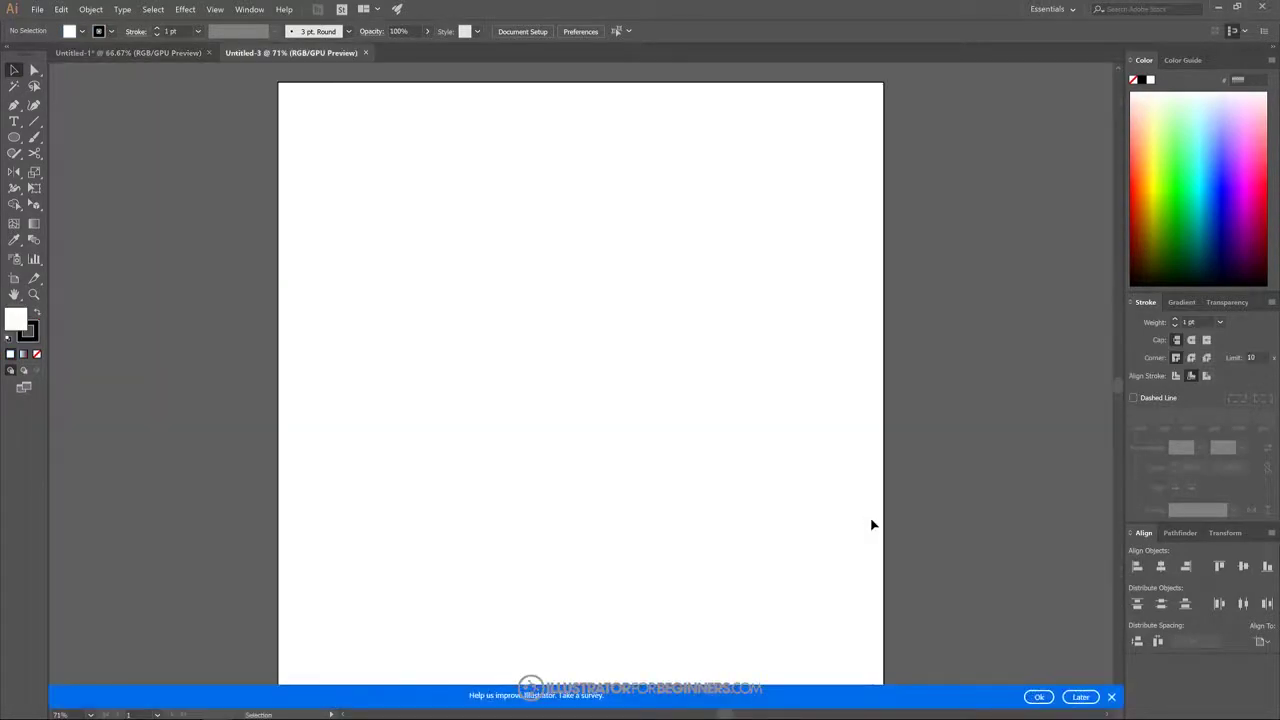
{"action": "left_click", "coordinate": [1111, 698]}
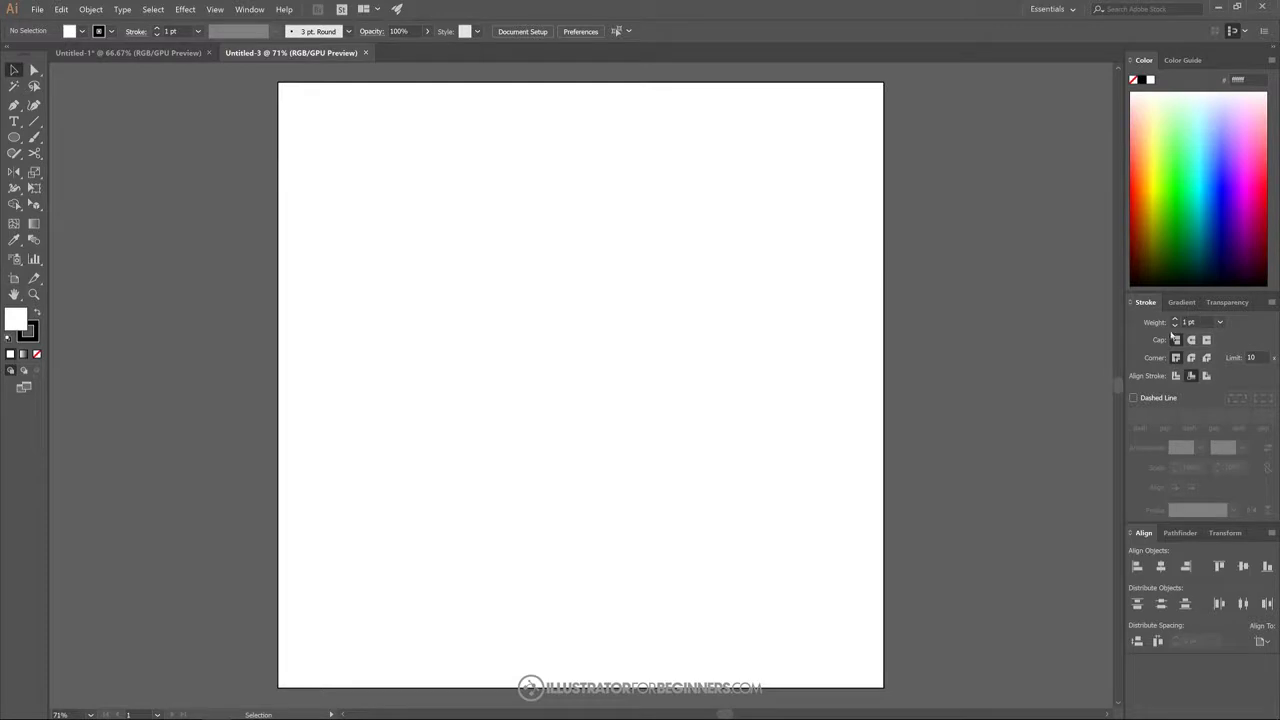
{"action": "left_click", "coordinate": [249, 9]}
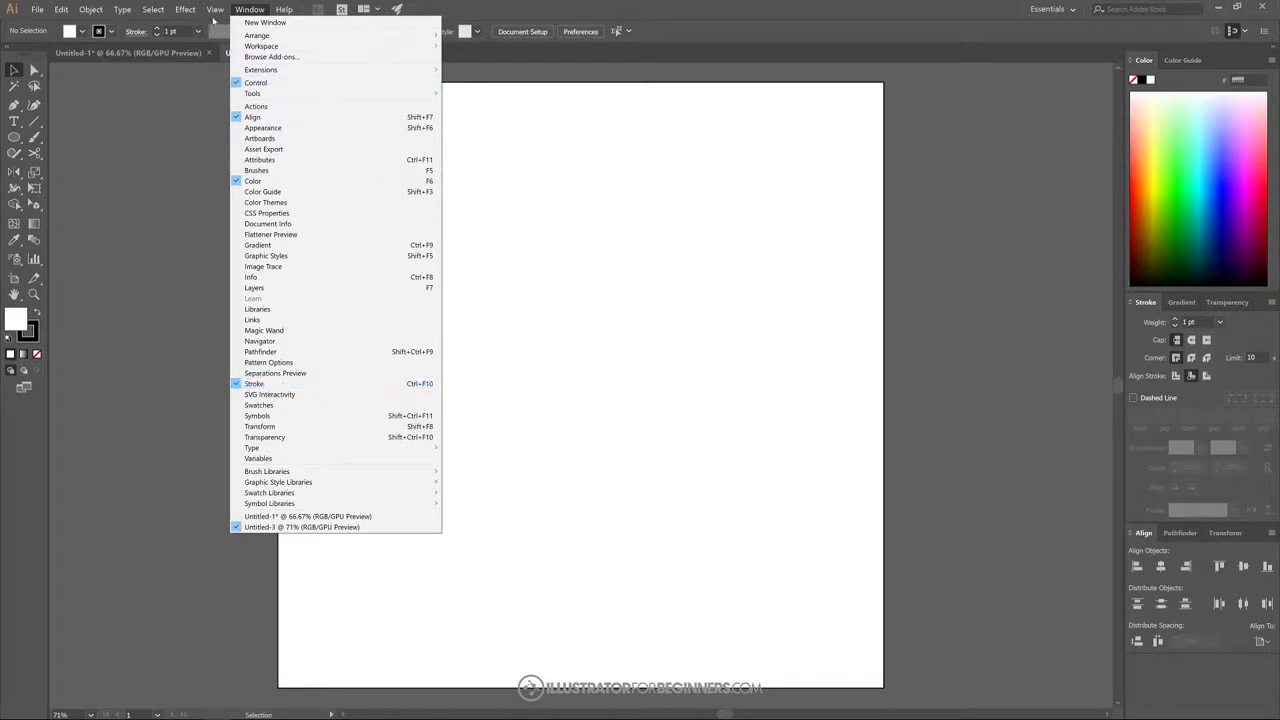
{"action": "mouse_move", "coordinate": [215, 18]}
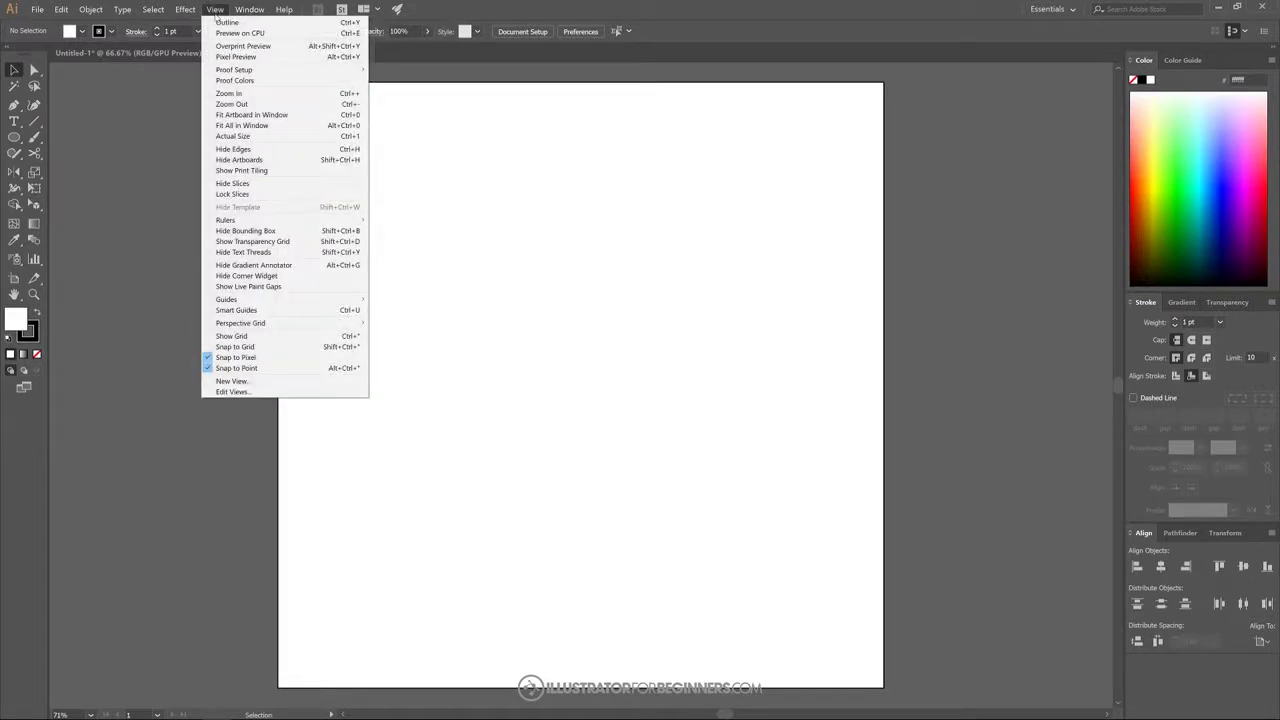
{"action": "left_click", "coordinate": [236, 357]}
{"action": "left_click", "coordinate": [216, 12]}
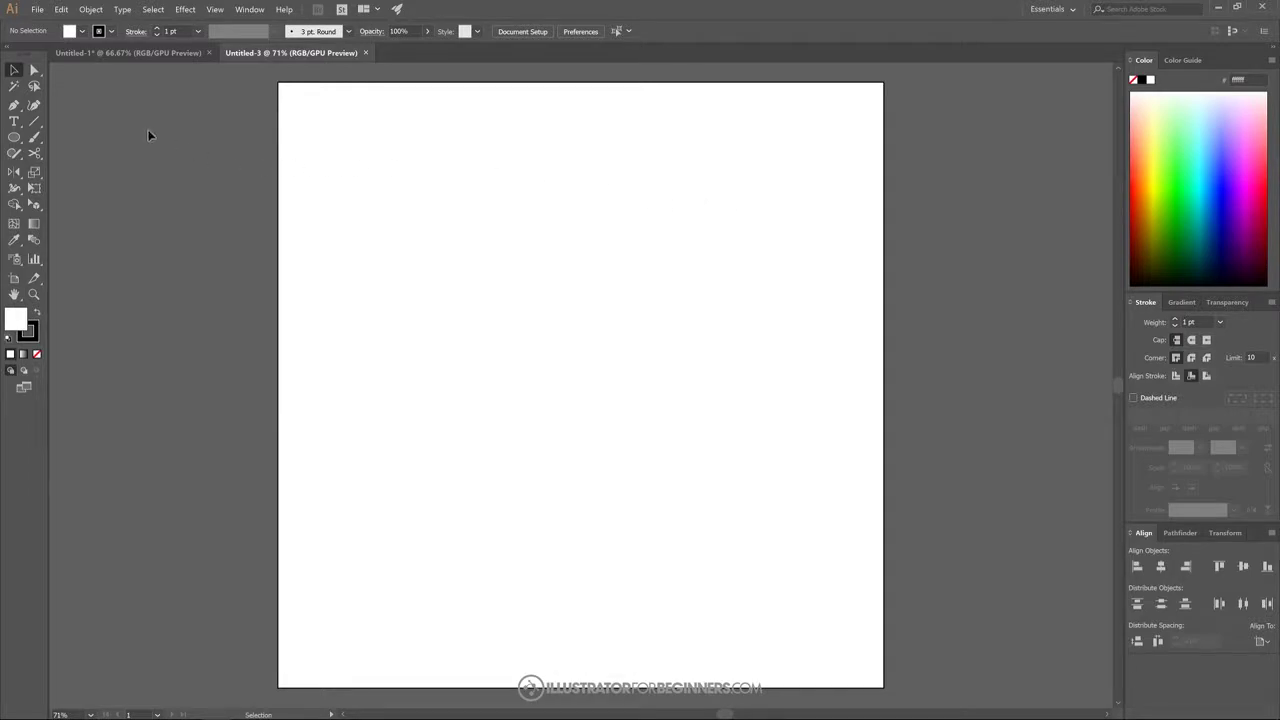
- Draw a circle about 515 px wide near the artboard's centre with no fill and a 10 pt black stroke
{"action": "left_click_drag", "start_coordinate": [20, 139], "coordinate": [63, 175]}
{"action": "left_click_drag", "start_coordinate": [561, 355], "coordinate": [684, 455]}
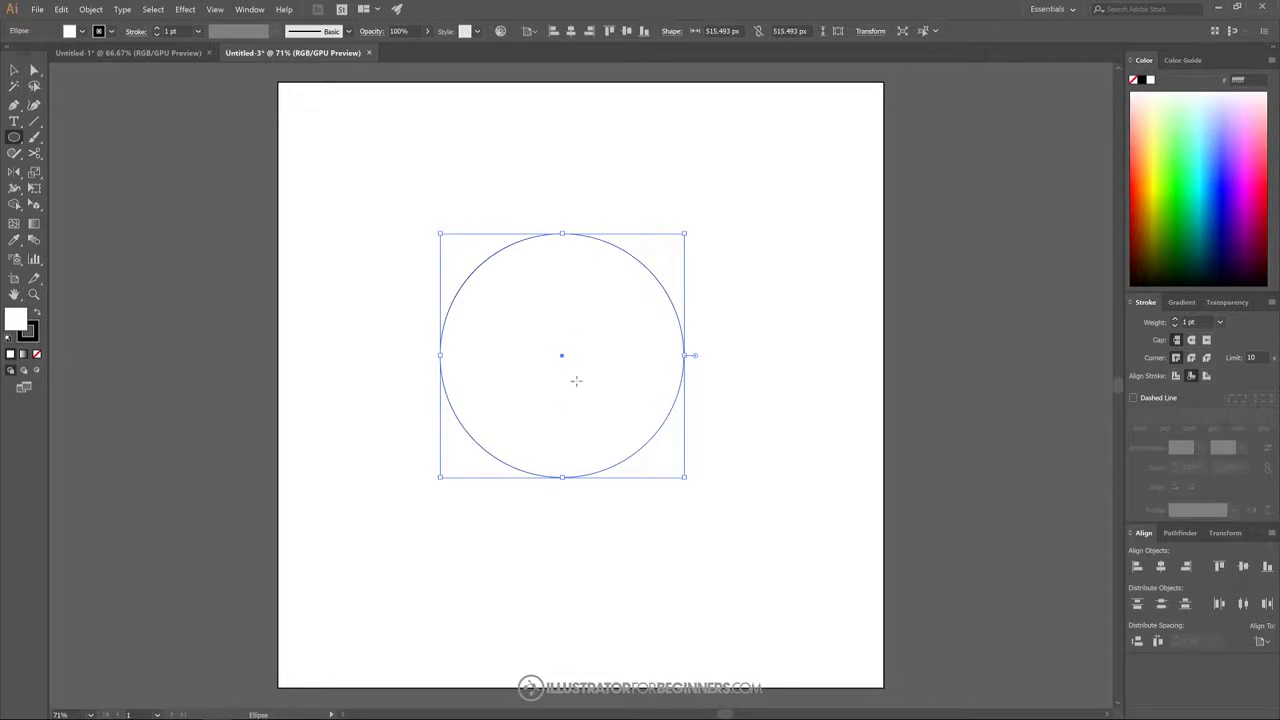
{"action": "left_click", "coordinate": [38, 354]}
{"action": "left_click", "coordinate": [198, 31]}
{"action": "left_click", "coordinate": [220, 222]}
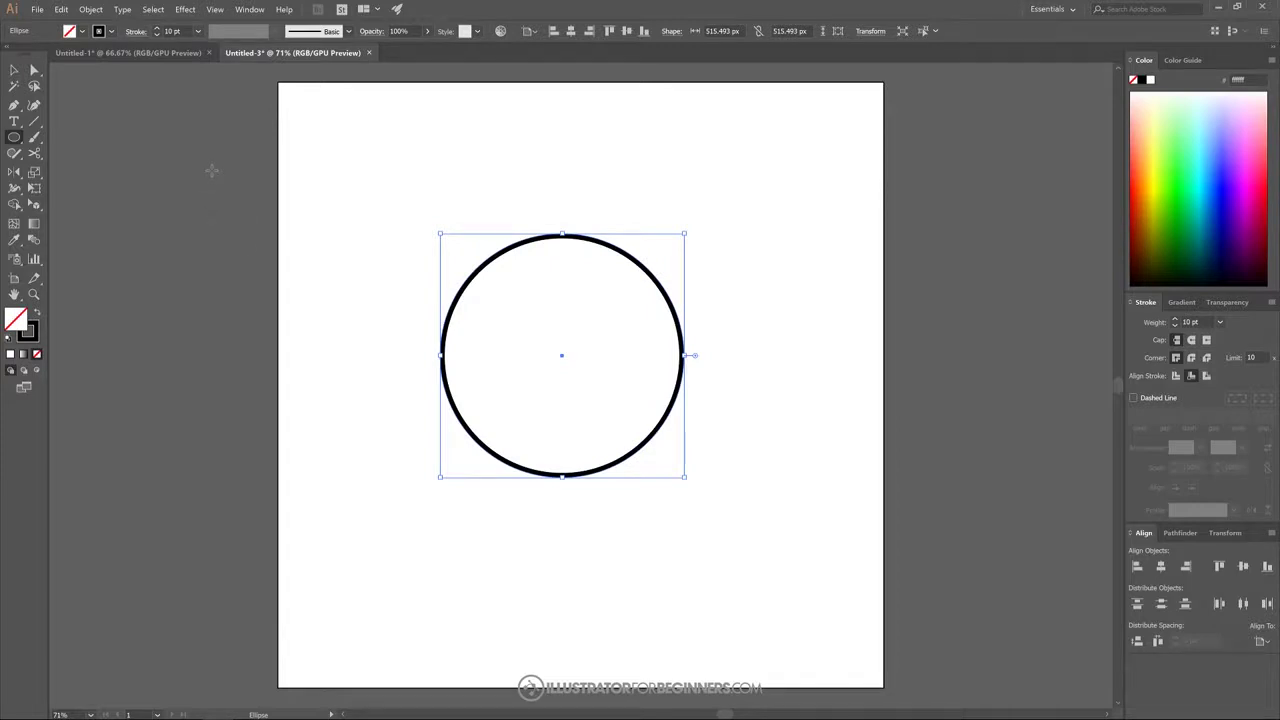
- Shift the circle slightly and resize it proportionally to 200 x 200 px, with Scale Strokes & Effects off
{"action": "left_click", "coordinate": [1225, 533]}
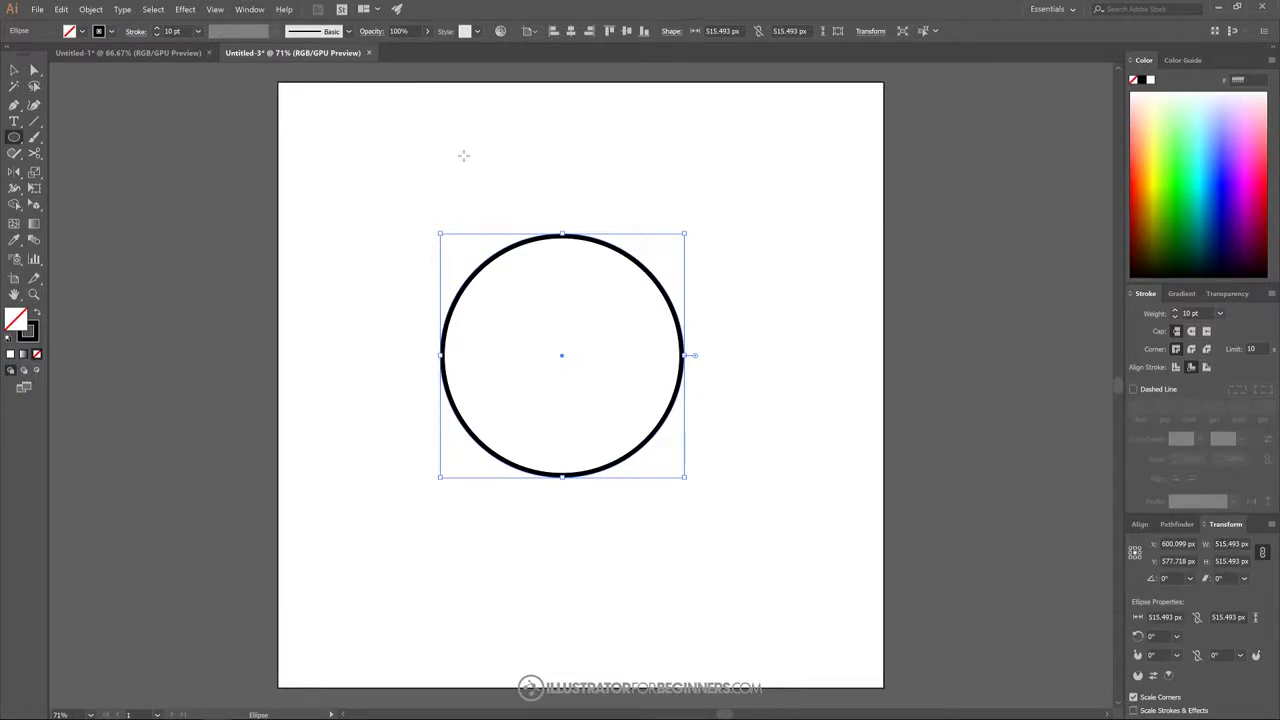
{"action": "left_click", "coordinate": [266, 9]}
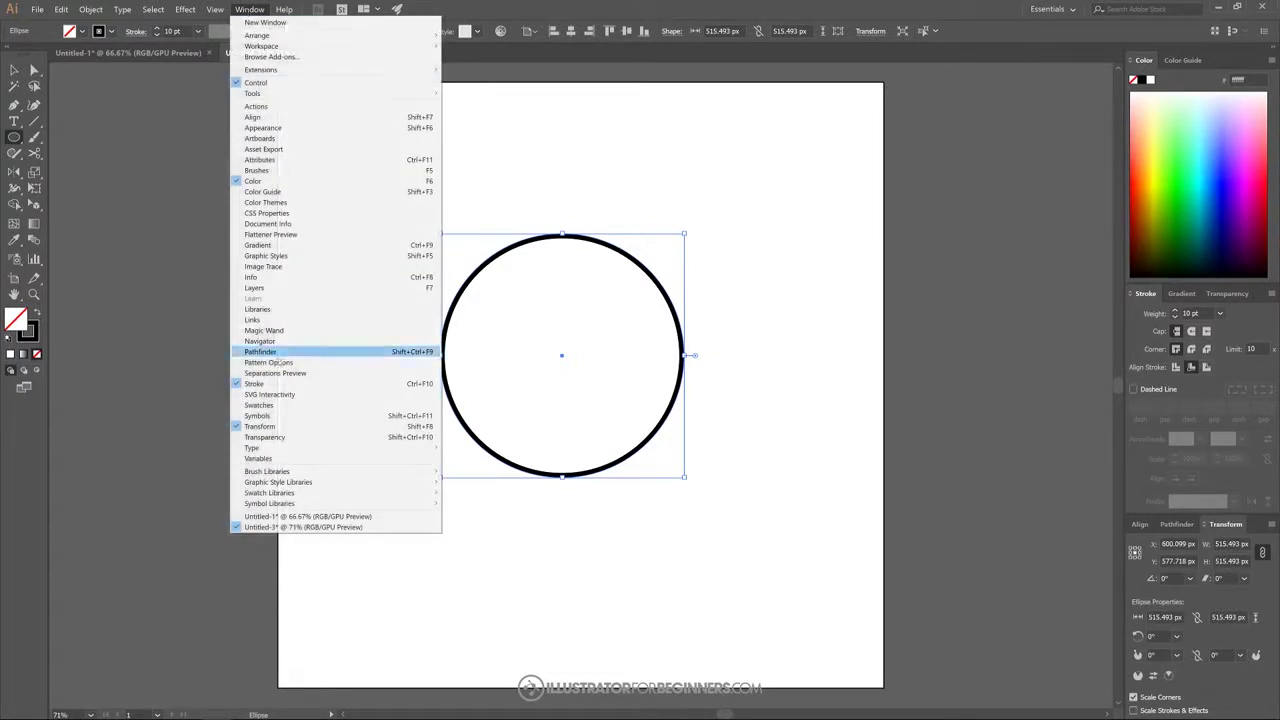
{"action": "left_click", "coordinate": [271, 9]}
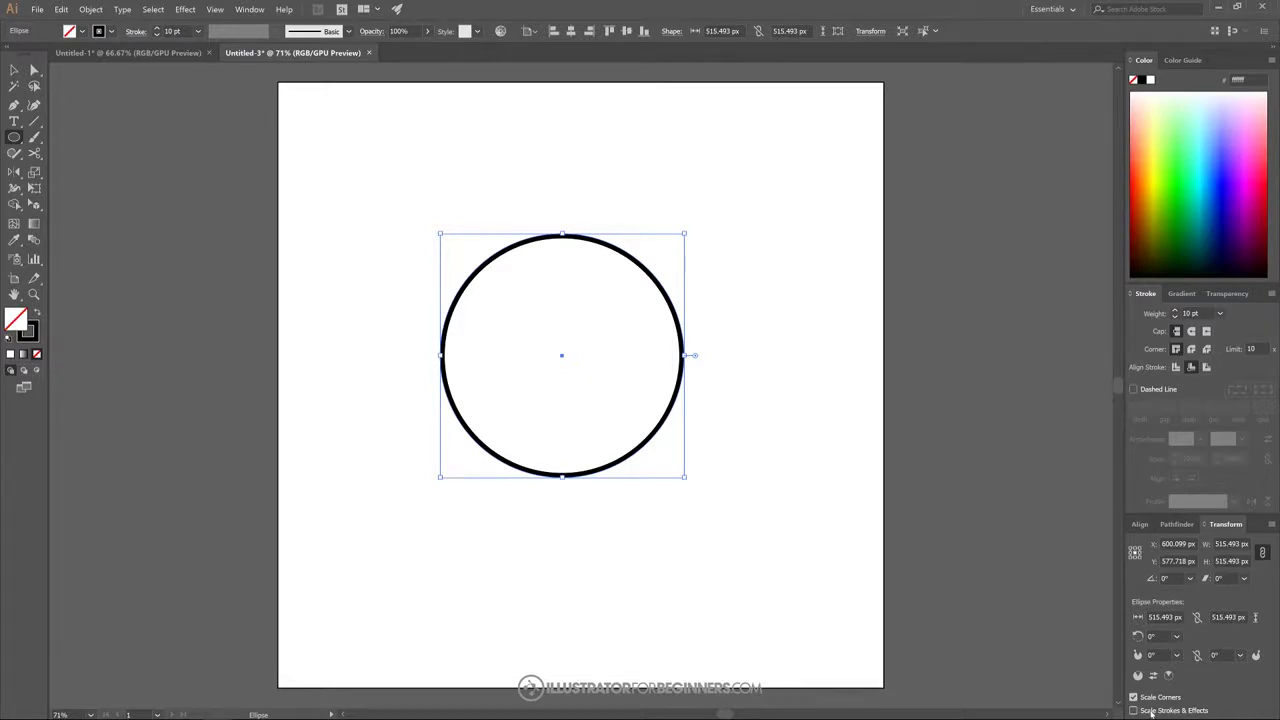
{"action": "left_click", "coordinate": [1140, 524]}
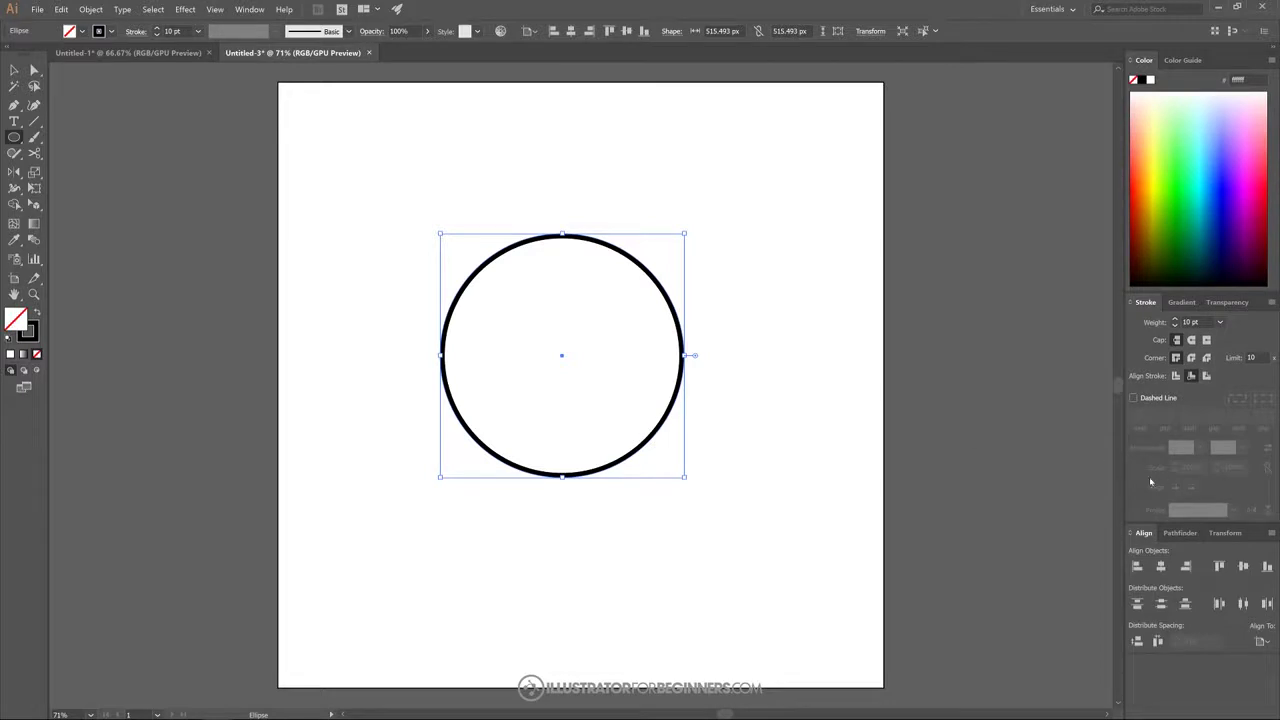
{"action": "left_click", "coordinate": [14, 69]}
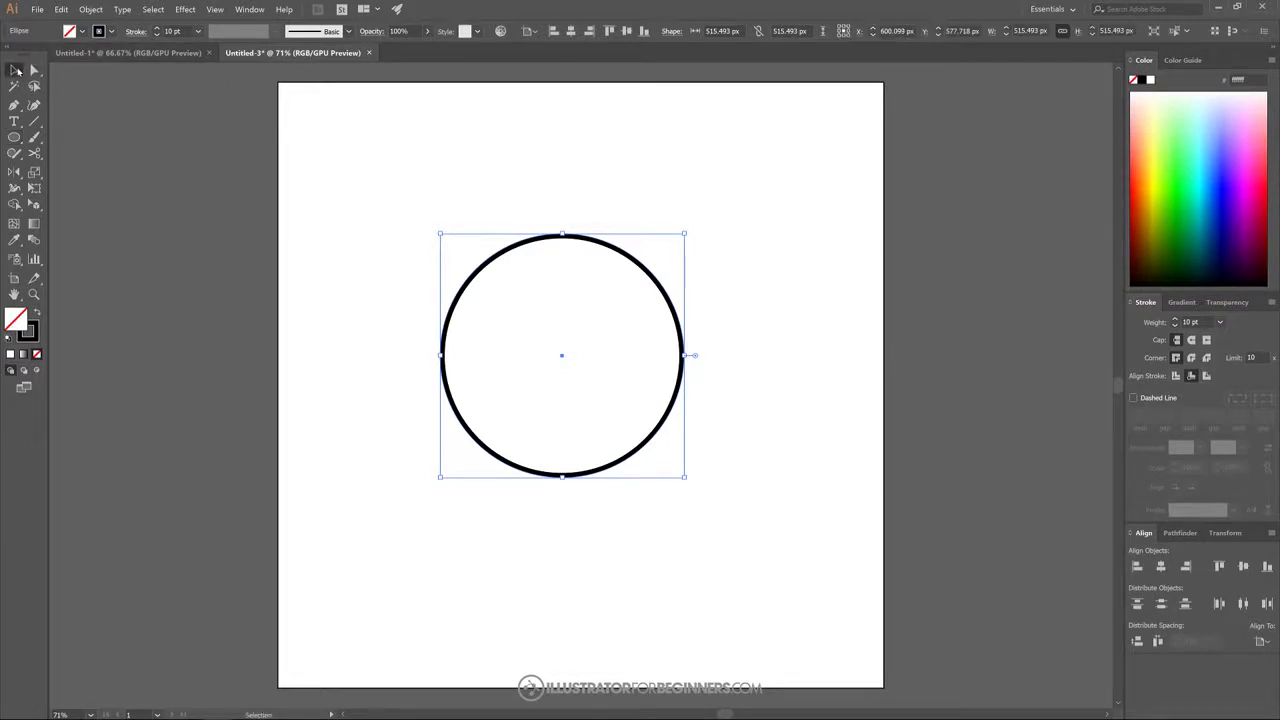
{"action": "left_click_drag", "start_coordinate": [520, 251], "coordinate": [529, 249]}
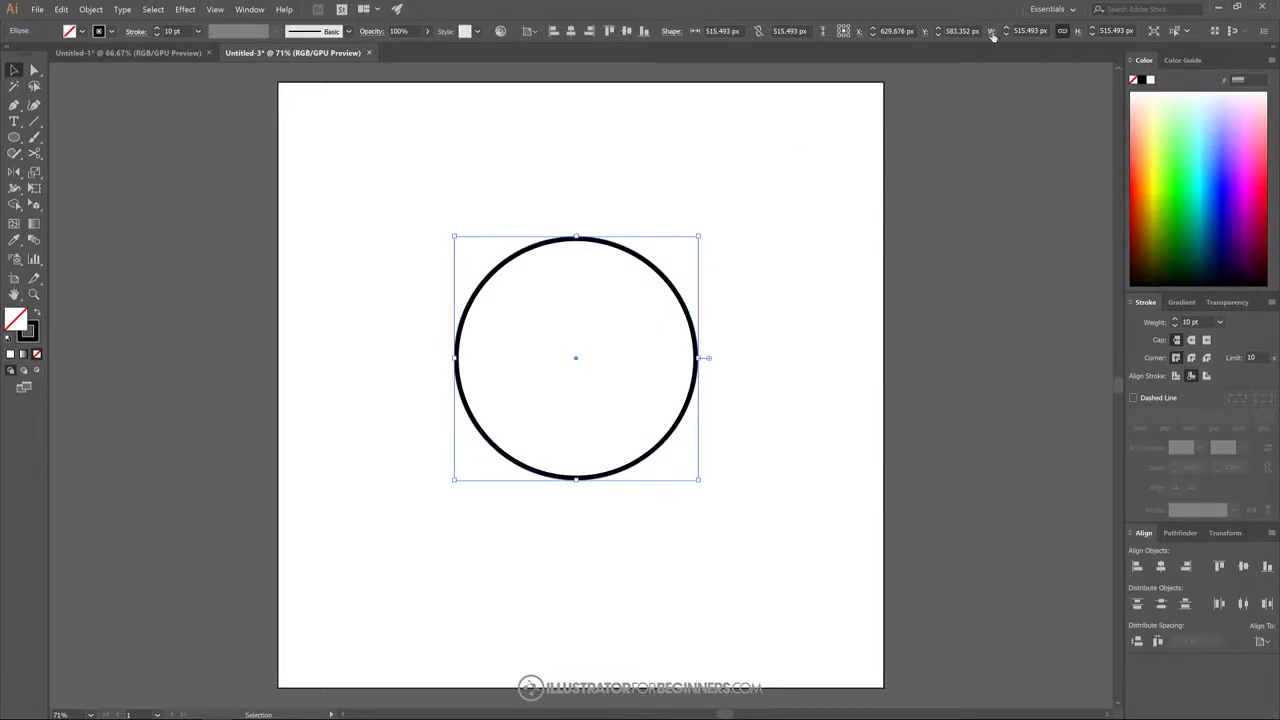
{"action": "left_click", "coordinate": [1063, 31]}
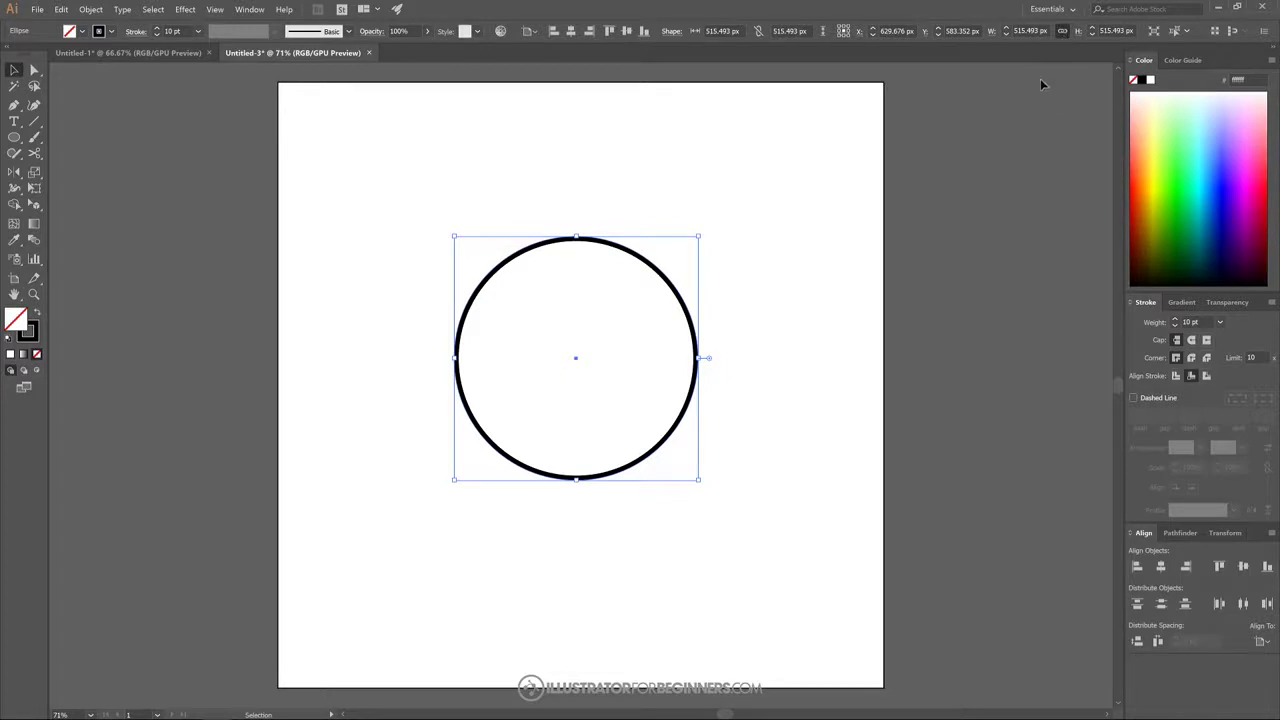
{"action": "double_click", "coordinate": [1018, 30]}
{"action": "type", "text": "200"}
{"action": "key", "text": "Return"}
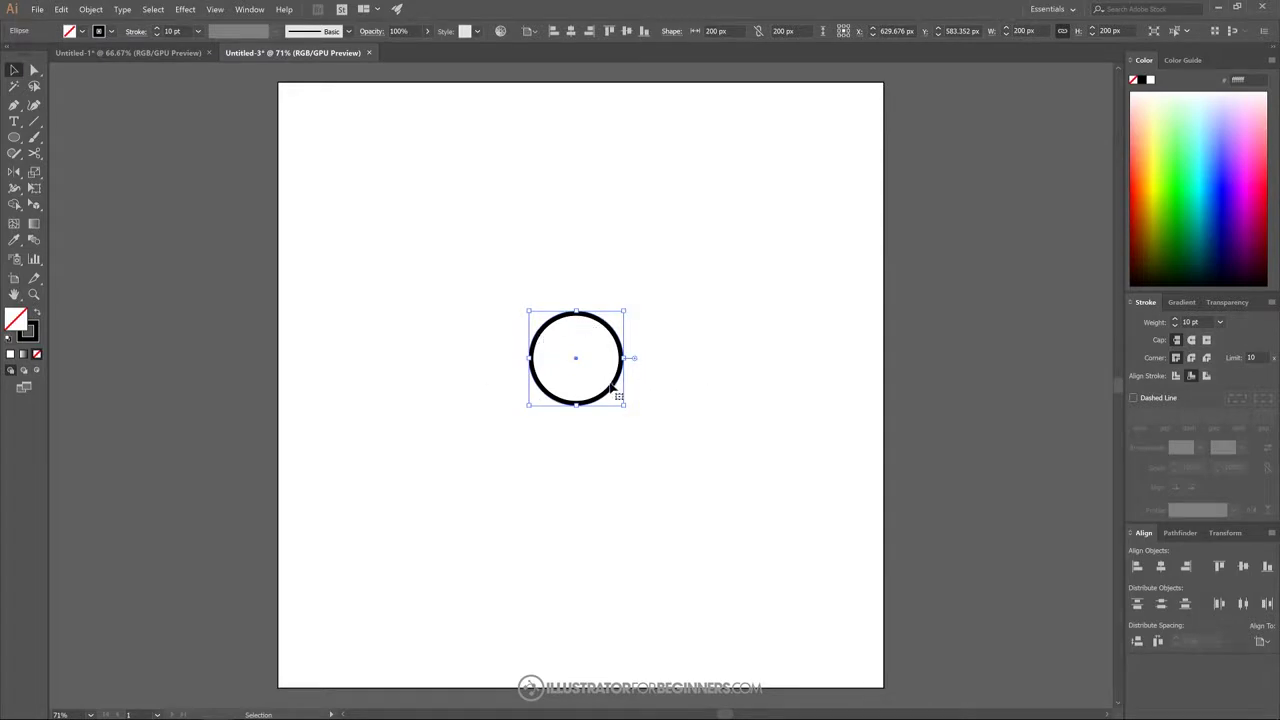
- Duplicate the 200 px circle with an overlapping offset and resize the copy proportionally to 250 px
{"action": "left_click_drag", "start_coordinate": [612, 387], "coordinate": [664, 396]}
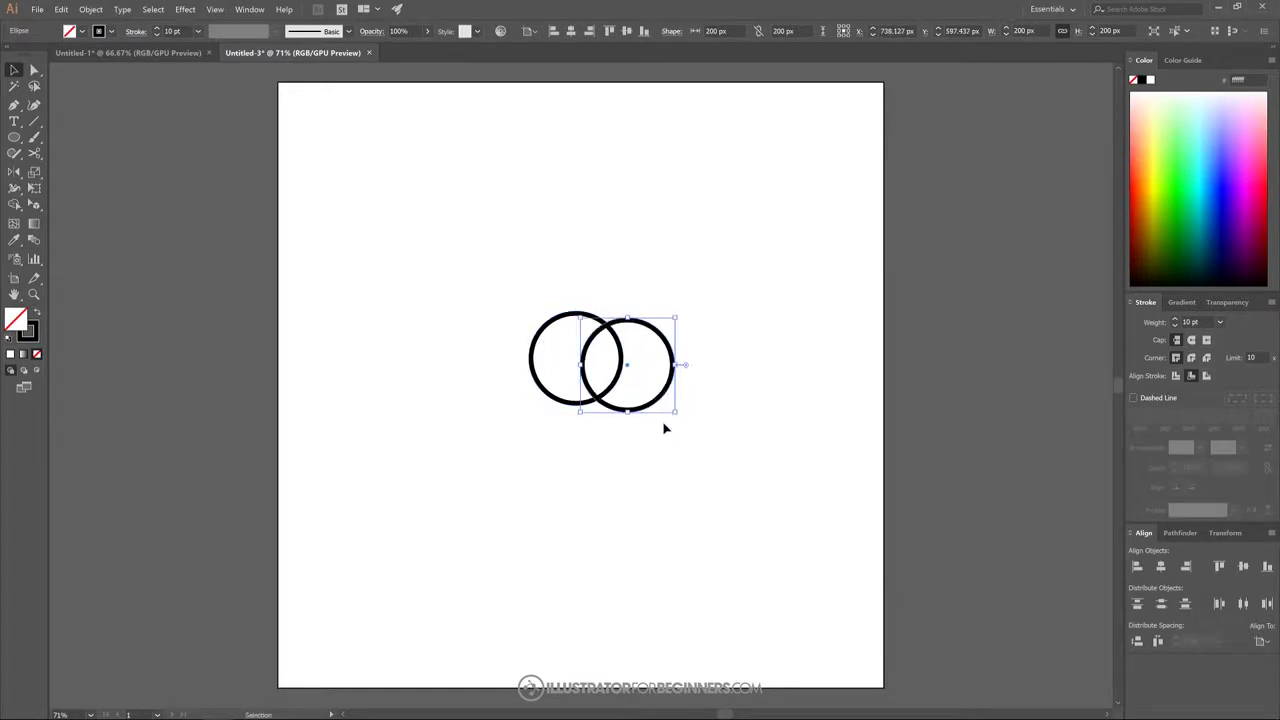
{"action": "double_click", "coordinate": [1020, 30]}
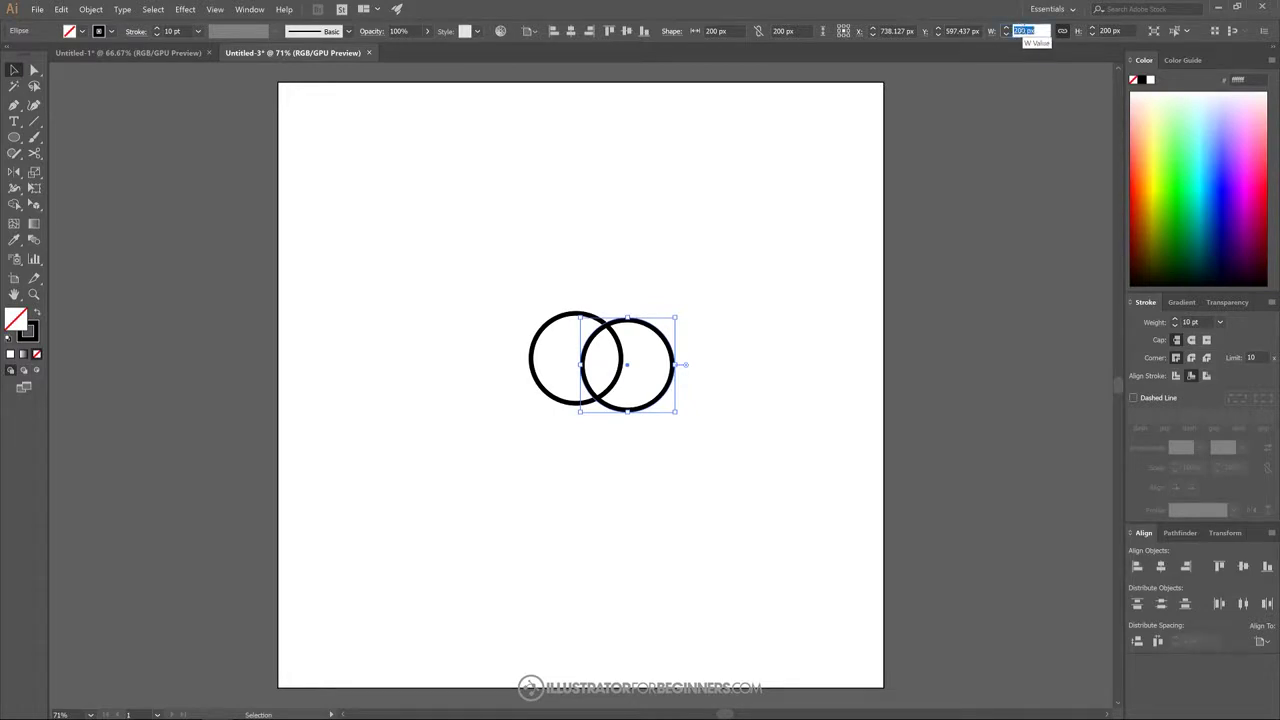
{"action": "type", "text": "250"}
{"action": "key", "text": "Return"}
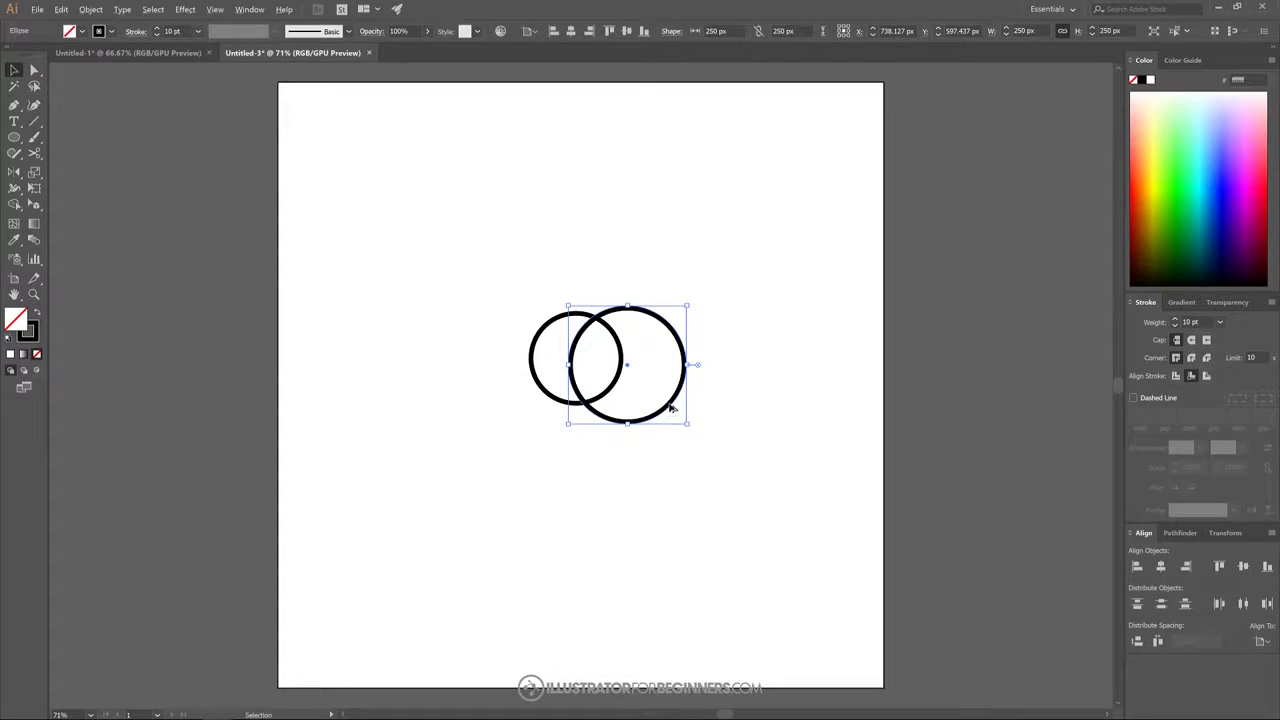
- Duplicate the 250 px circle, offset down and to the right, and resize the copy proportionally to 300 px
{"action": "left_click_drag", "start_coordinate": [670, 412], "coordinate": [704, 466]}
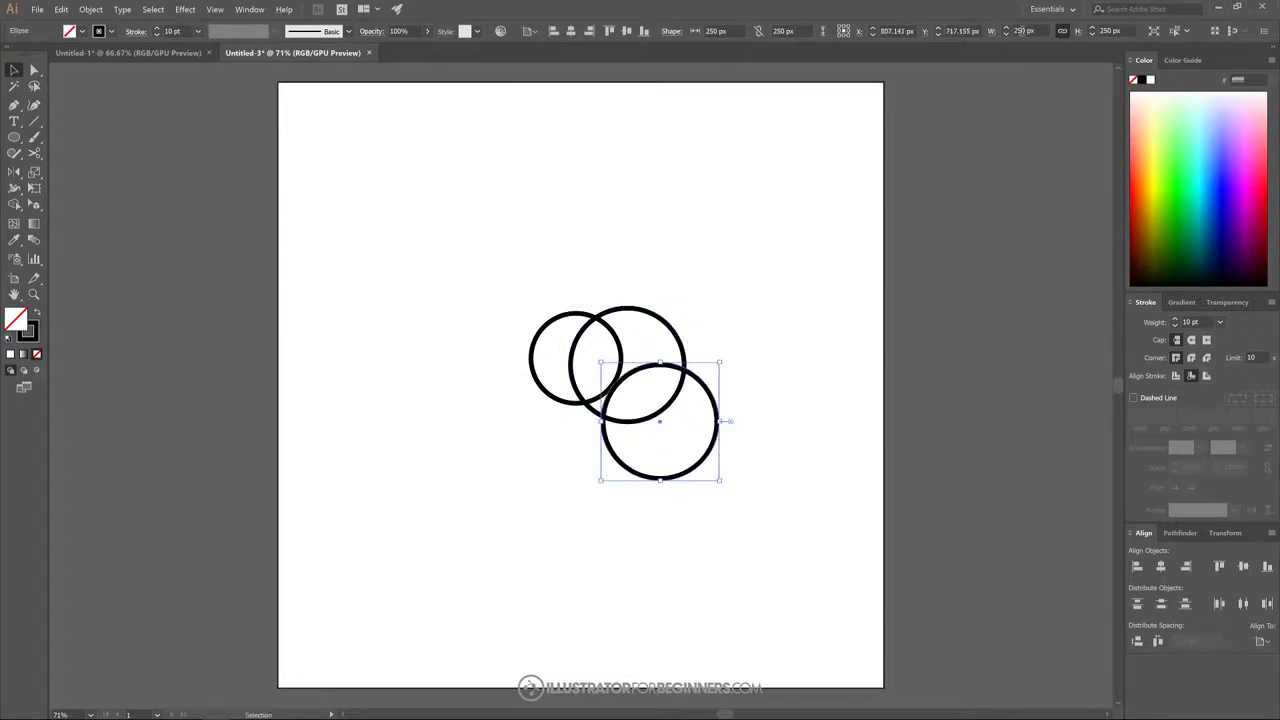
{"action": "left_click", "coordinate": [1018, 31]}
{"action": "type", "text": "300"}
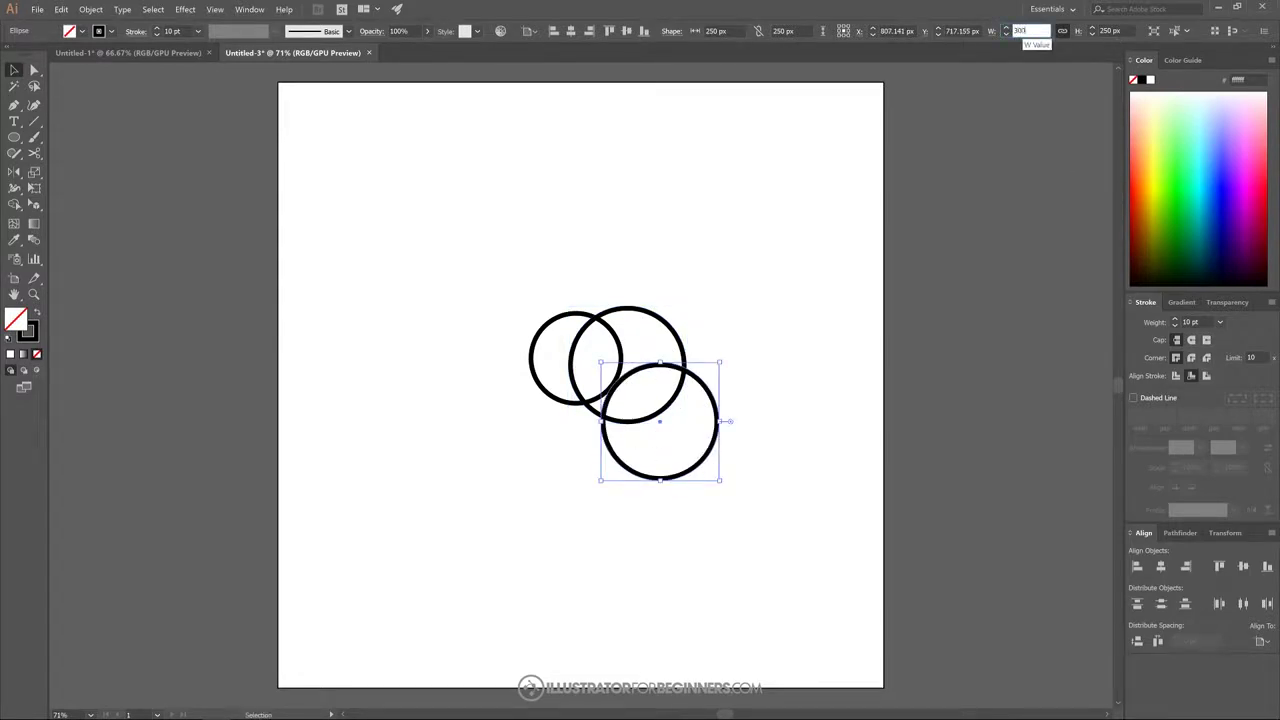
{"action": "key", "text": "Return"}
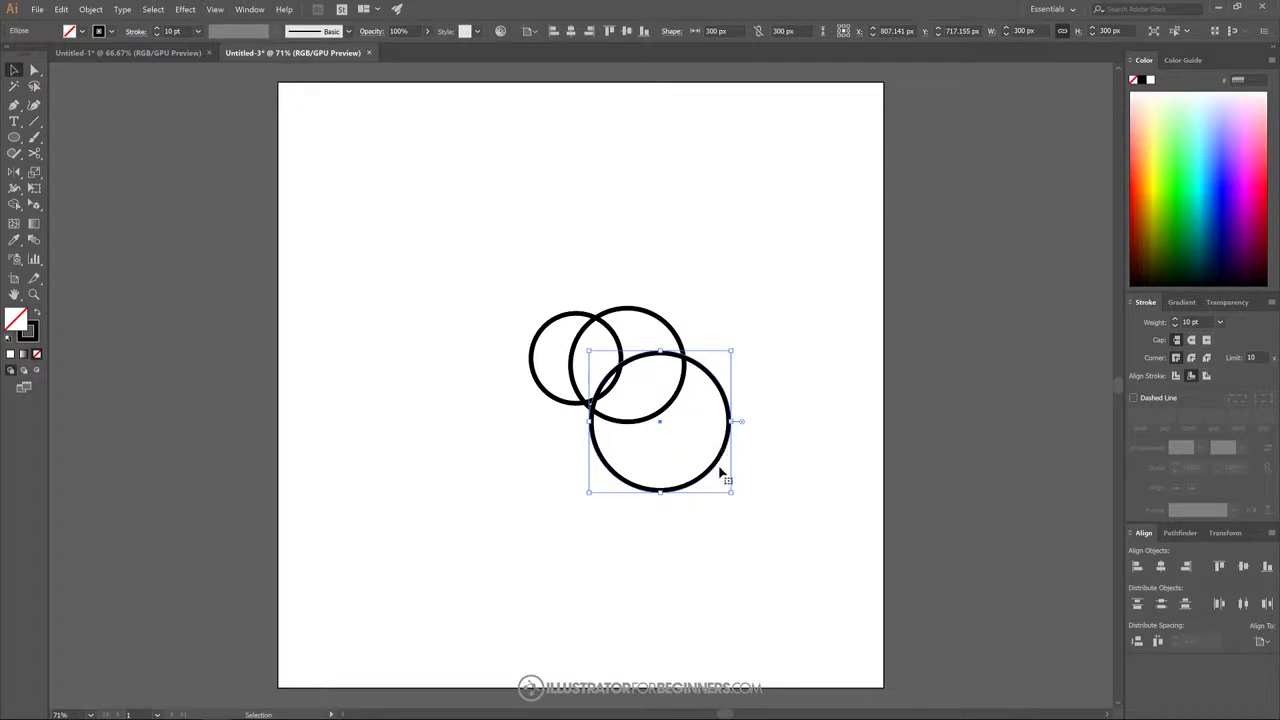
- Duplicate the 300 px circle, offset down and to the left, and resize the copy proportionally to 350 px
{"action": "left_click_drag", "start_coordinate": [720, 480], "coordinate": [690, 522]}
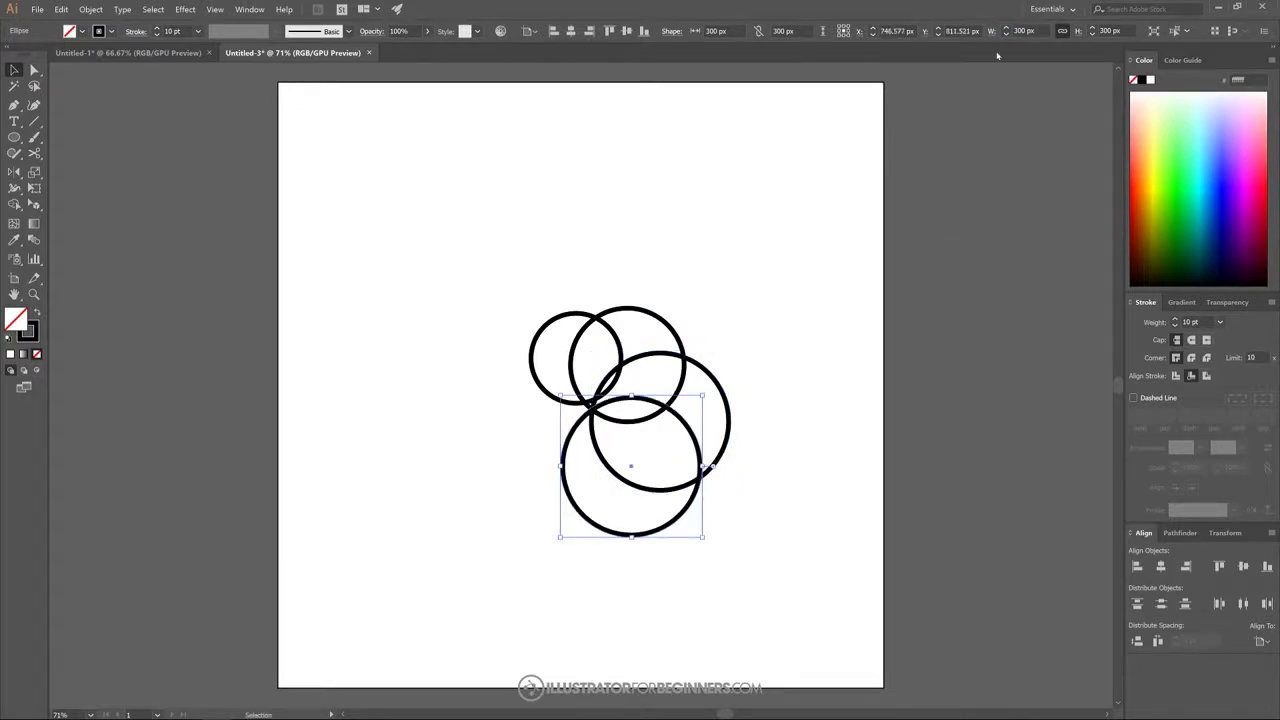
{"action": "left_click", "coordinate": [1020, 31]}
{"action": "type", "text": "350"}
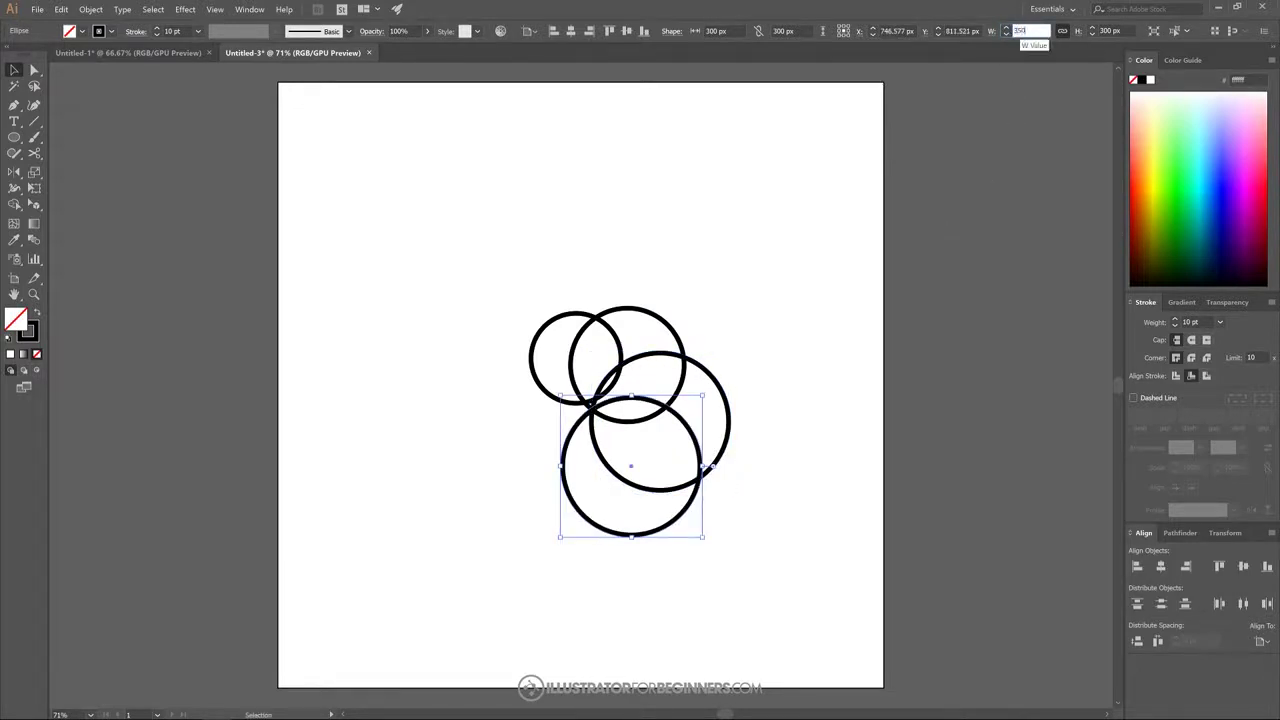
{"action": "key", "text": "Return"}
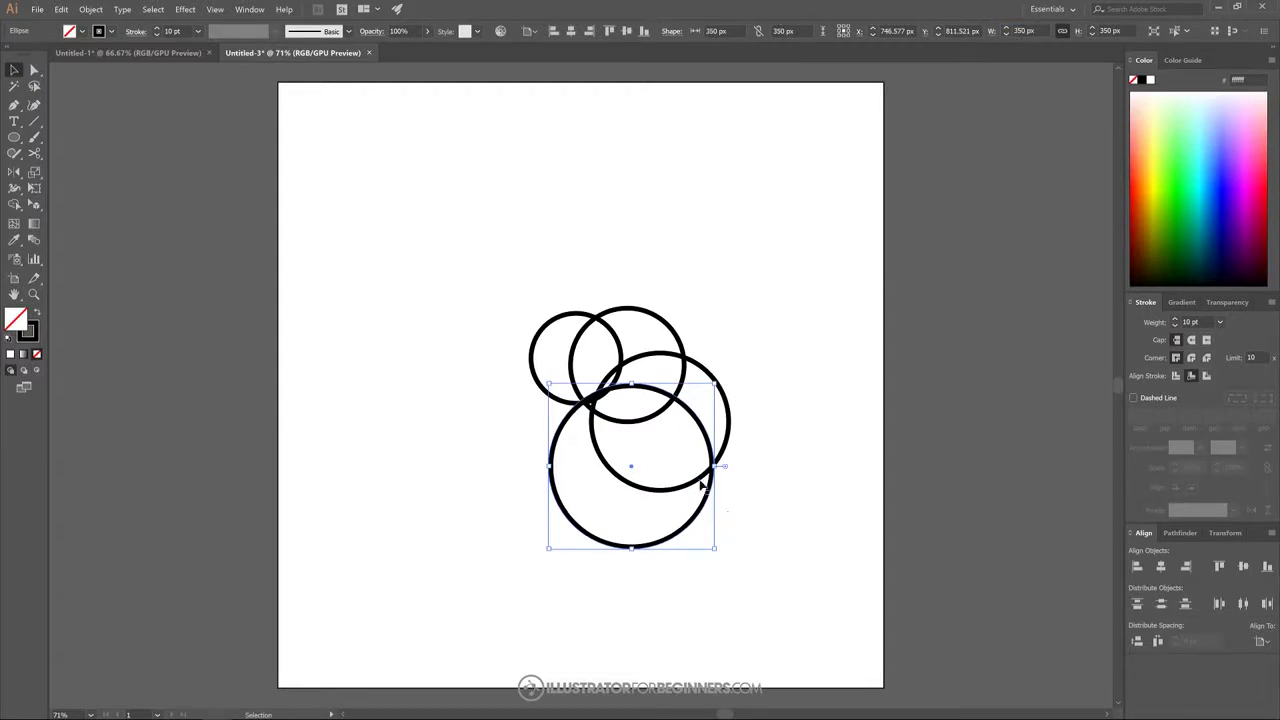
- Duplicate the 350 px circle slightly lower and resize the copy proportionally to 400 px
{"action": "left_click_drag", "start_coordinate": [697, 530], "coordinate": [681, 568]}
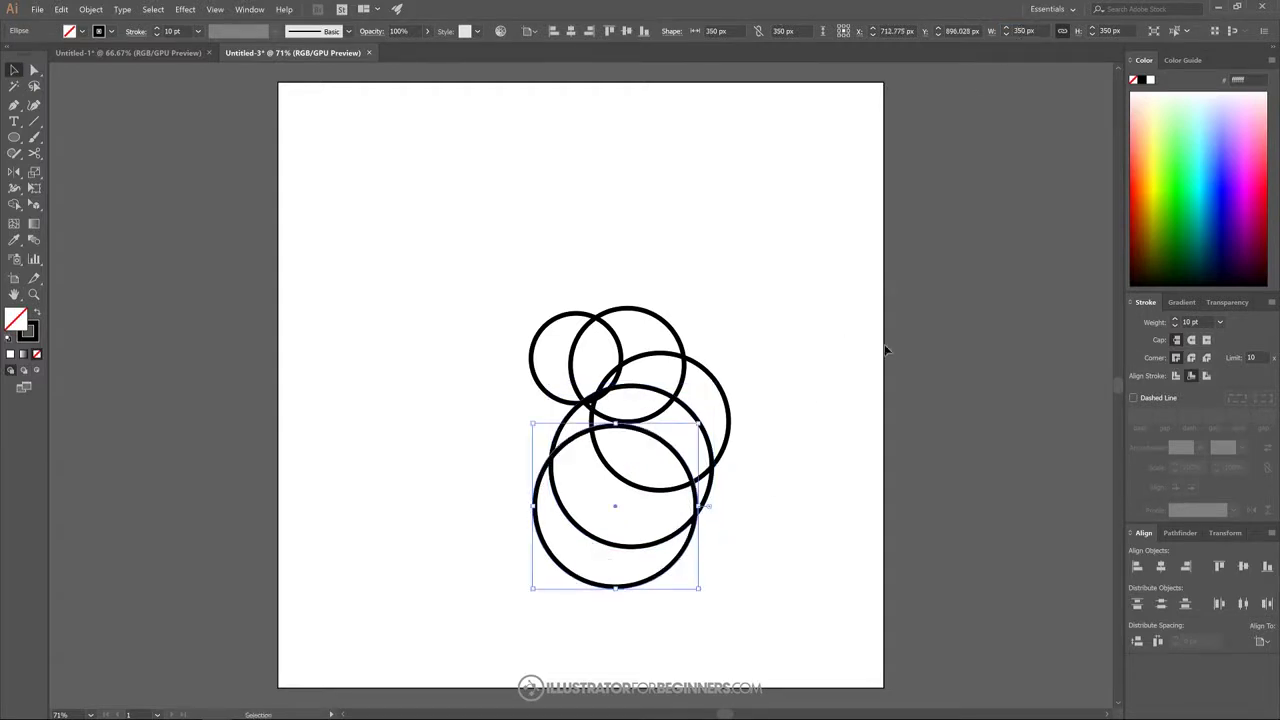
{"action": "double_click", "coordinate": [1021, 31]}
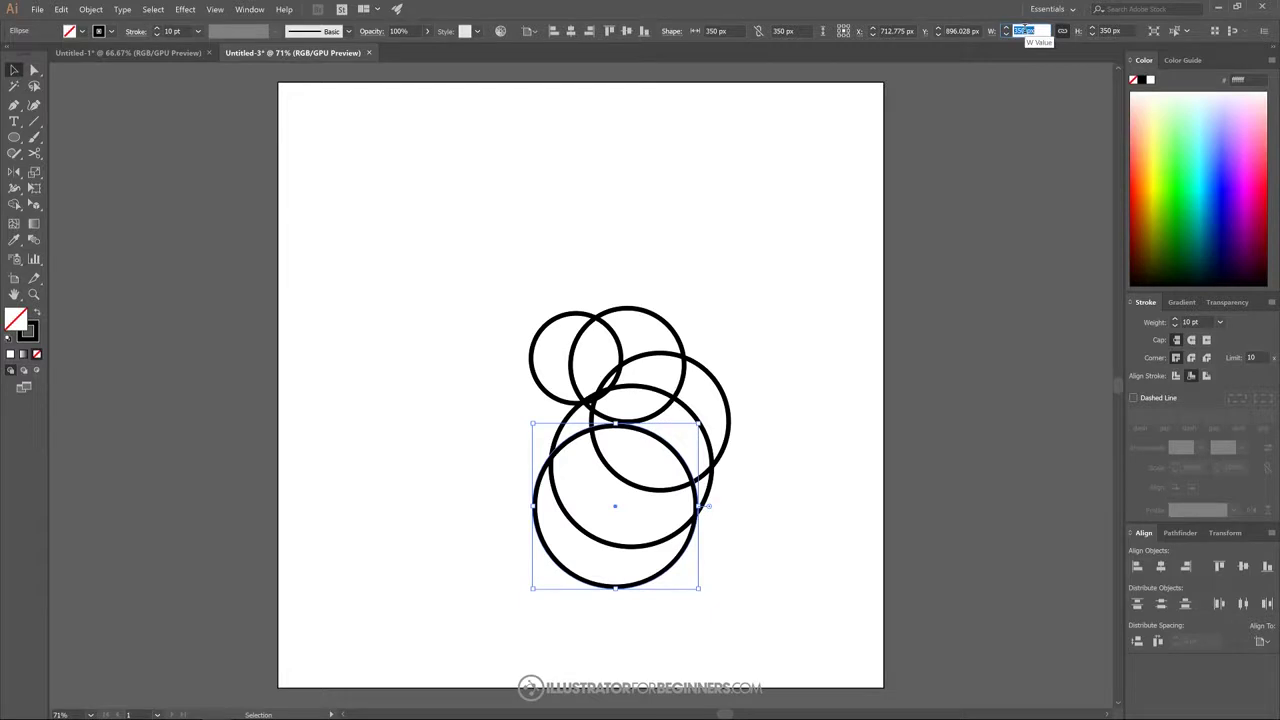
{"action": "type", "text": "400"}
{"action": "key", "text": "Return"}
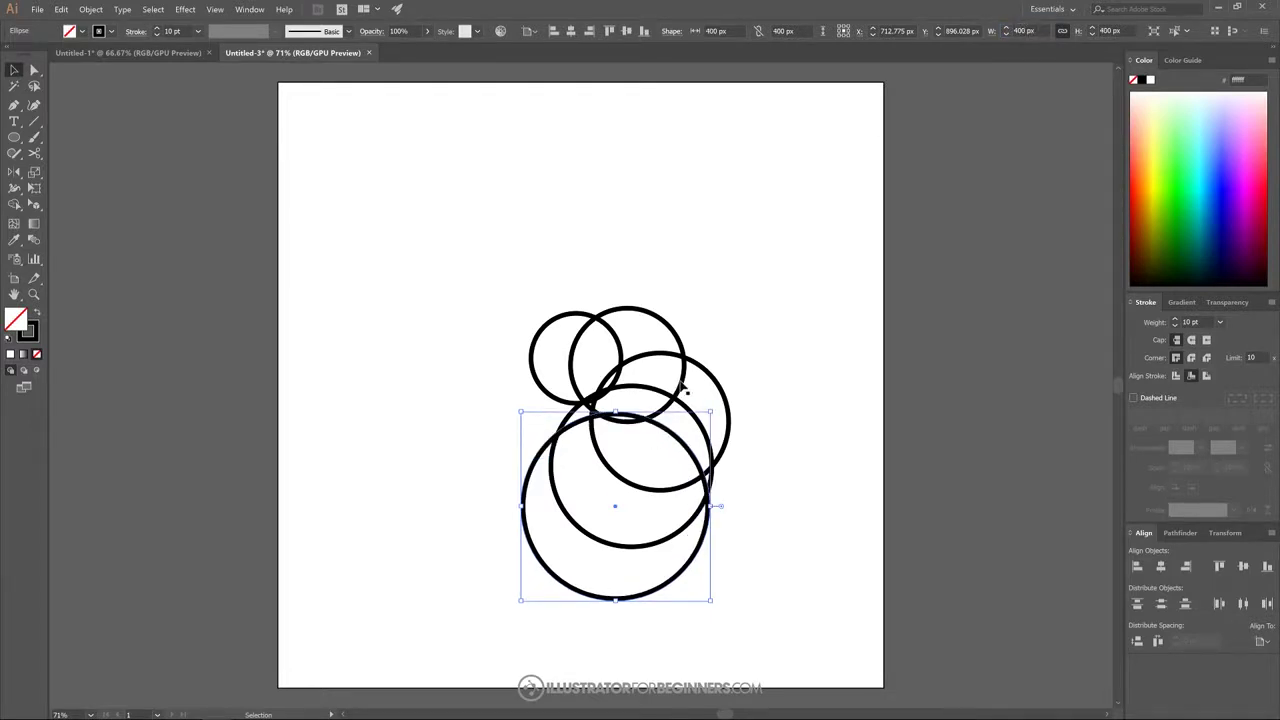
- Select all five circles and centre them horizontally and vertically on the artboard to make them concentric
{"action": "left_click_drag", "start_coordinate": [392, 216], "coordinate": [770, 634]}
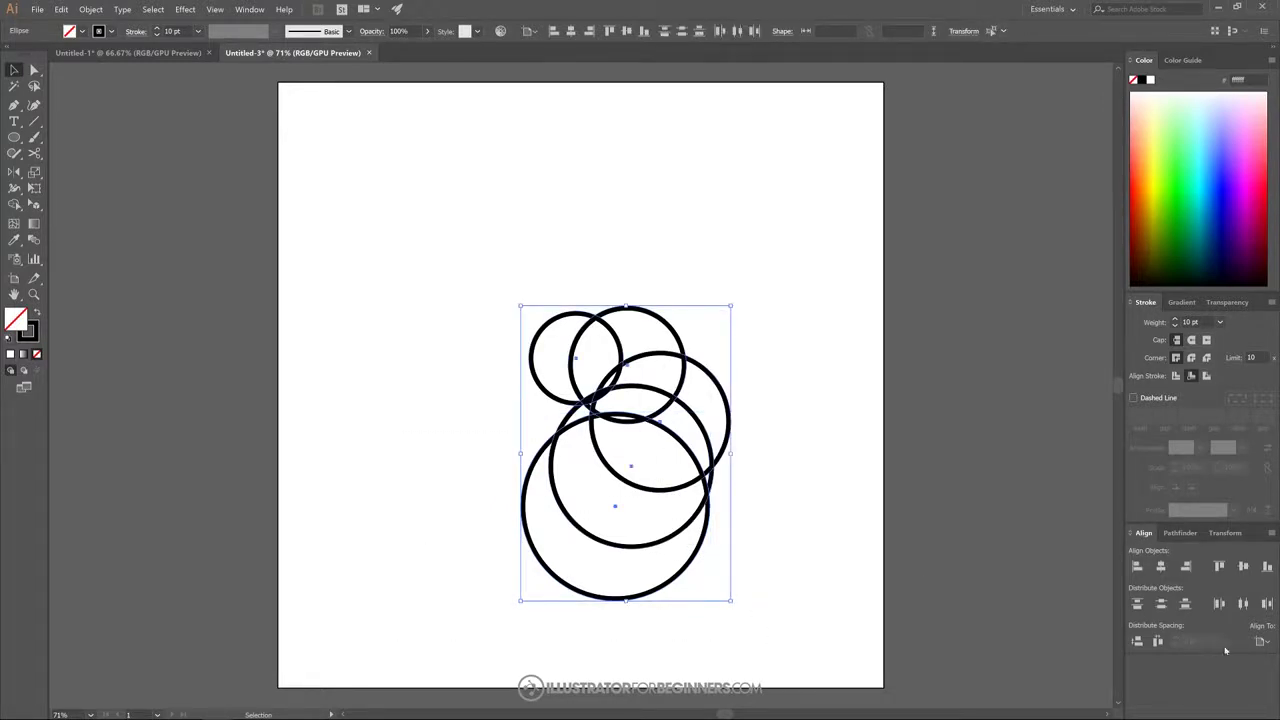
{"action": "left_click", "coordinate": [1262, 642]}
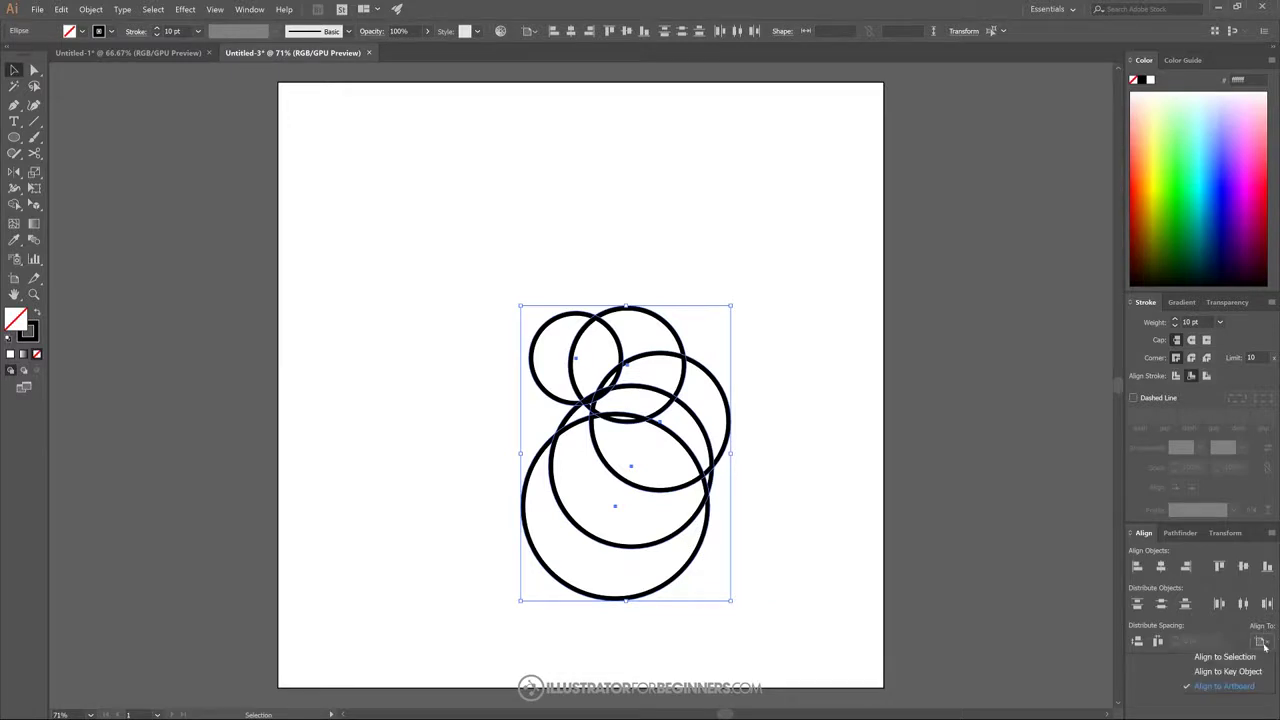
{"action": "left_click", "coordinate": [1206, 688]}
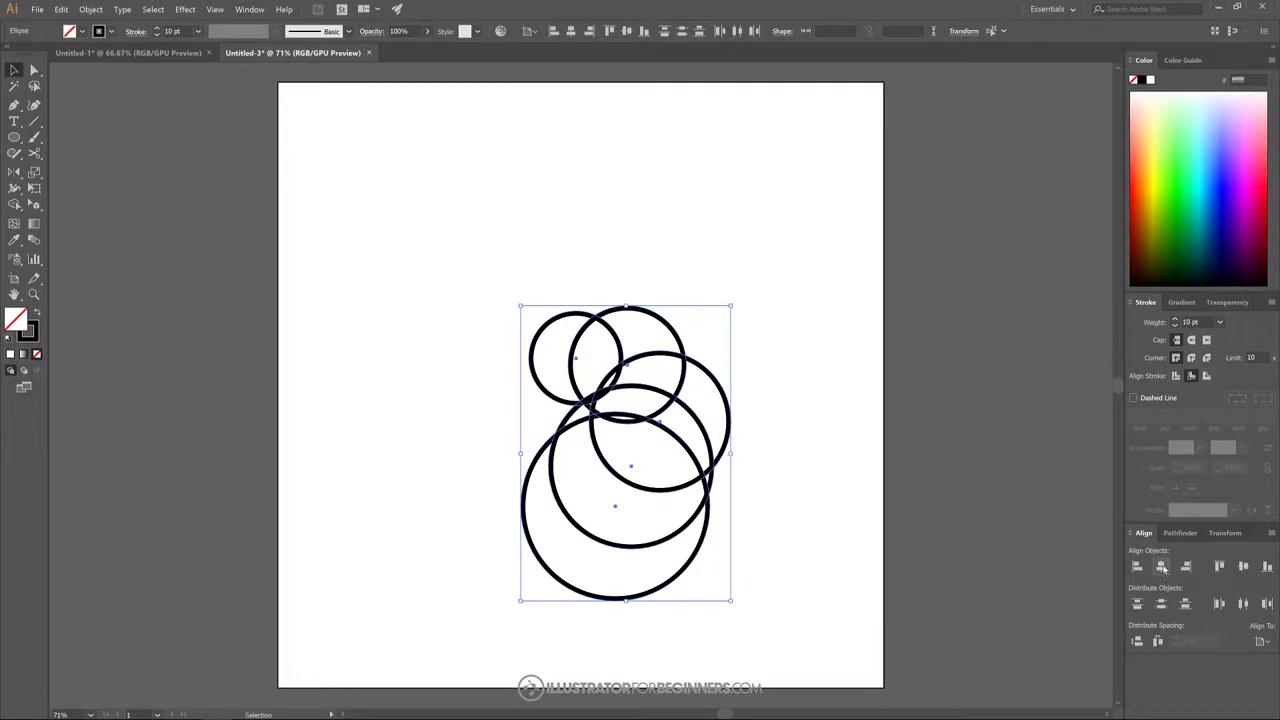
{"action": "left_click", "coordinate": [1161, 567]}
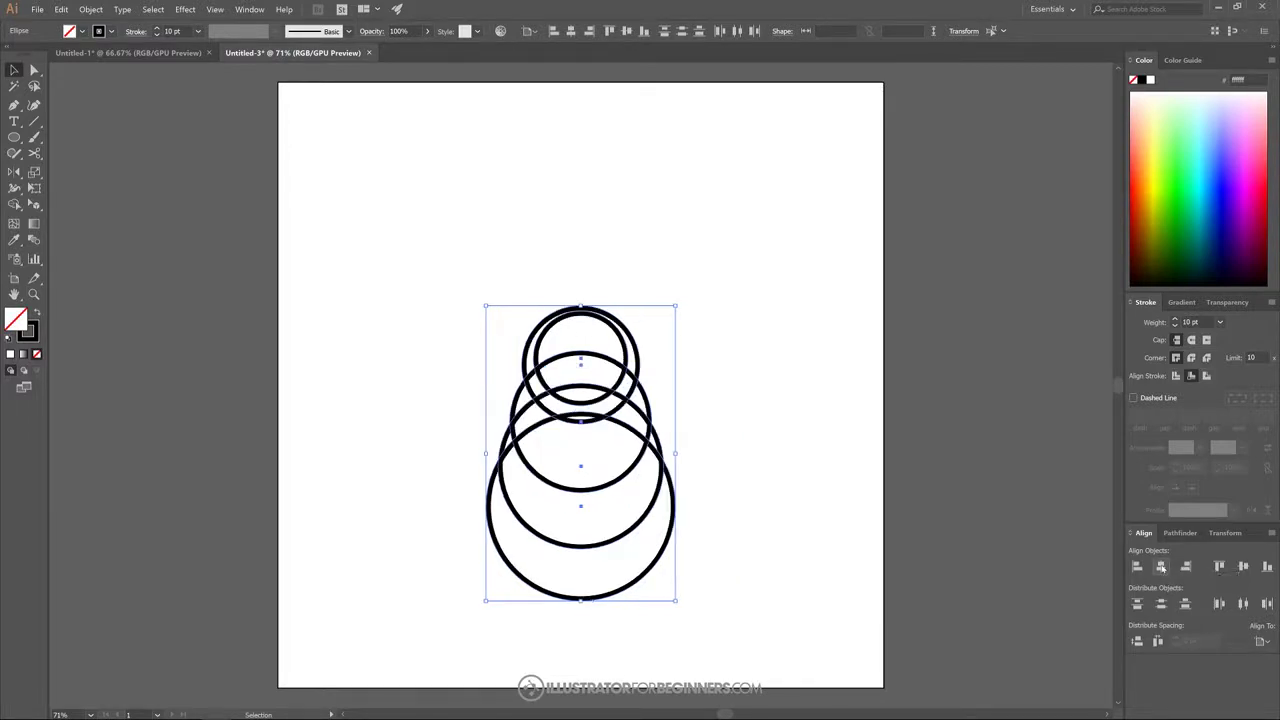
{"action": "left_click", "coordinate": [1243, 567]}
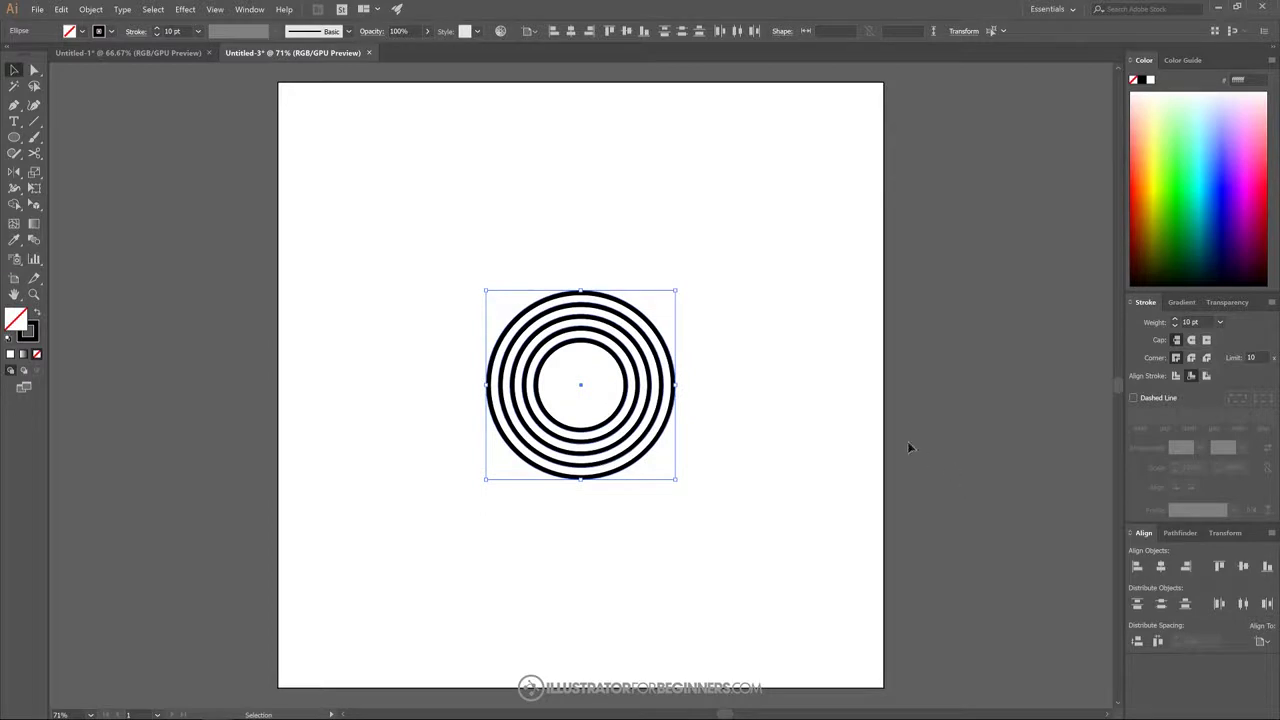
- Outline the strokes of the five concentric circles and reduce their opacity to 53%
{"action": "left_click", "coordinate": [90, 10]}
{"action": "mouse_move", "coordinate": [95, 228]}
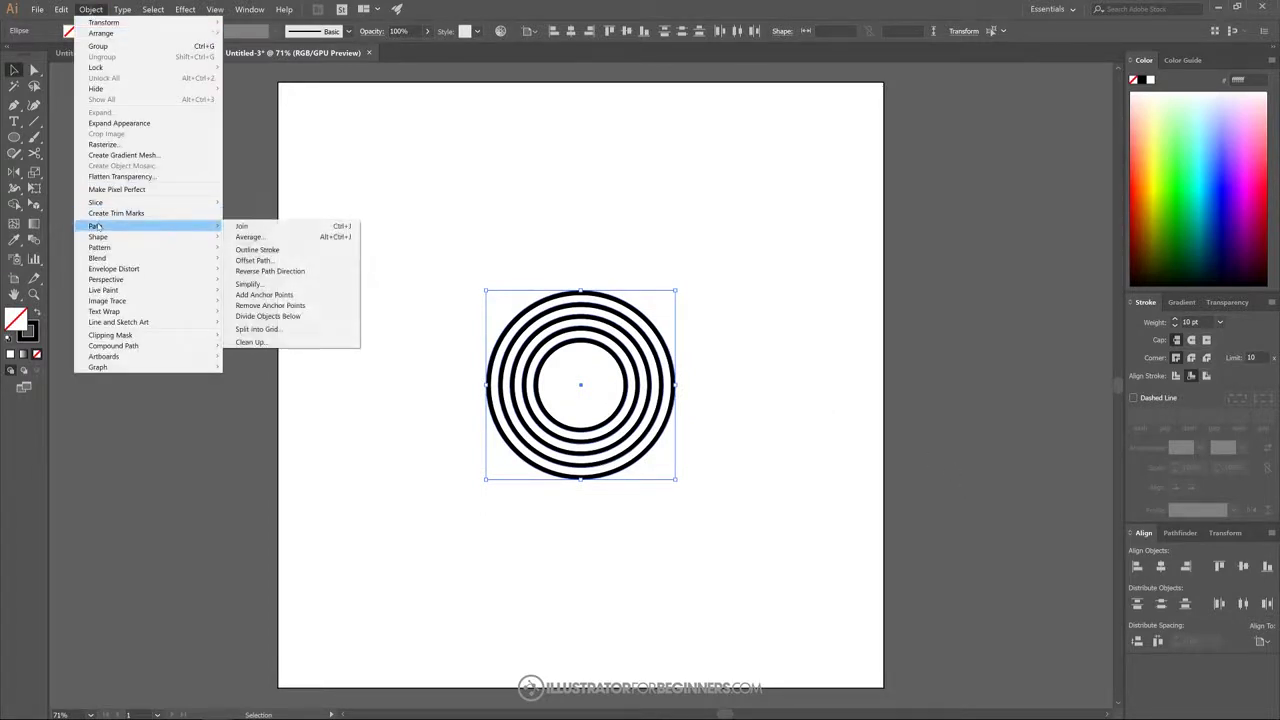
{"action": "left_click", "coordinate": [265, 250]}
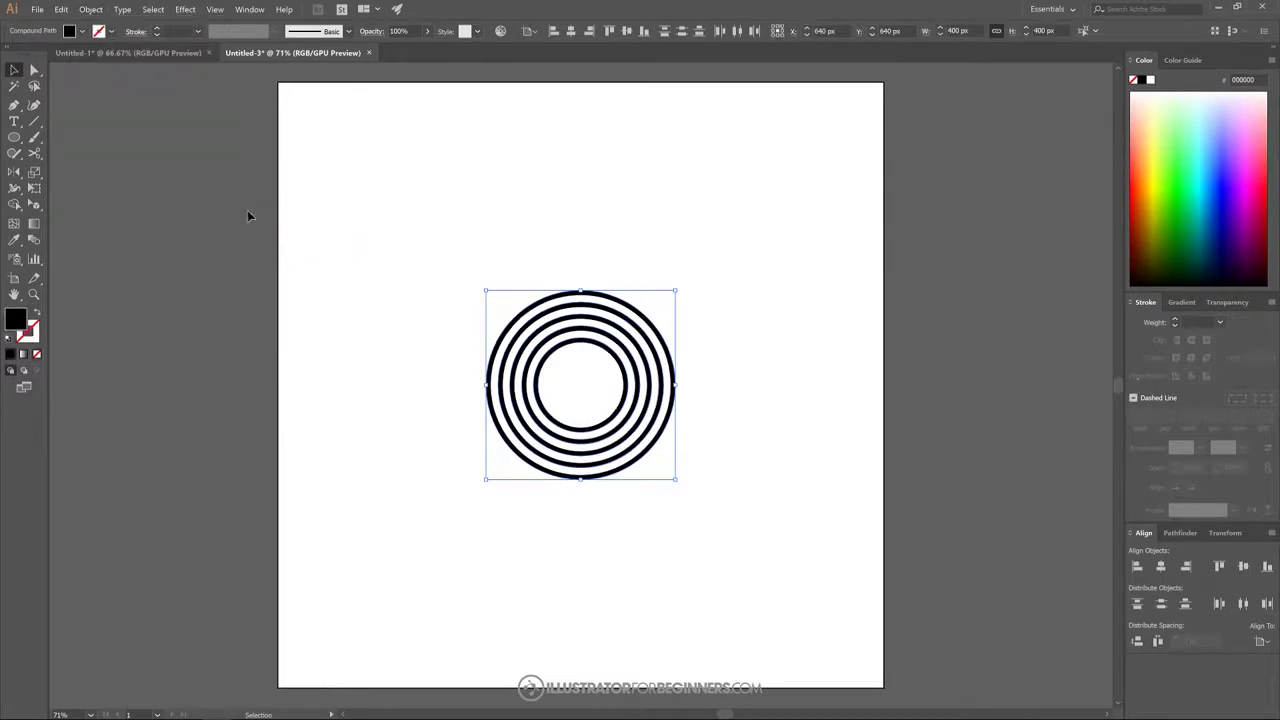
{"action": "left_click", "coordinate": [427, 31]}
{"action": "left_click_drag", "start_coordinate": [427, 47], "coordinate": [401, 48]}
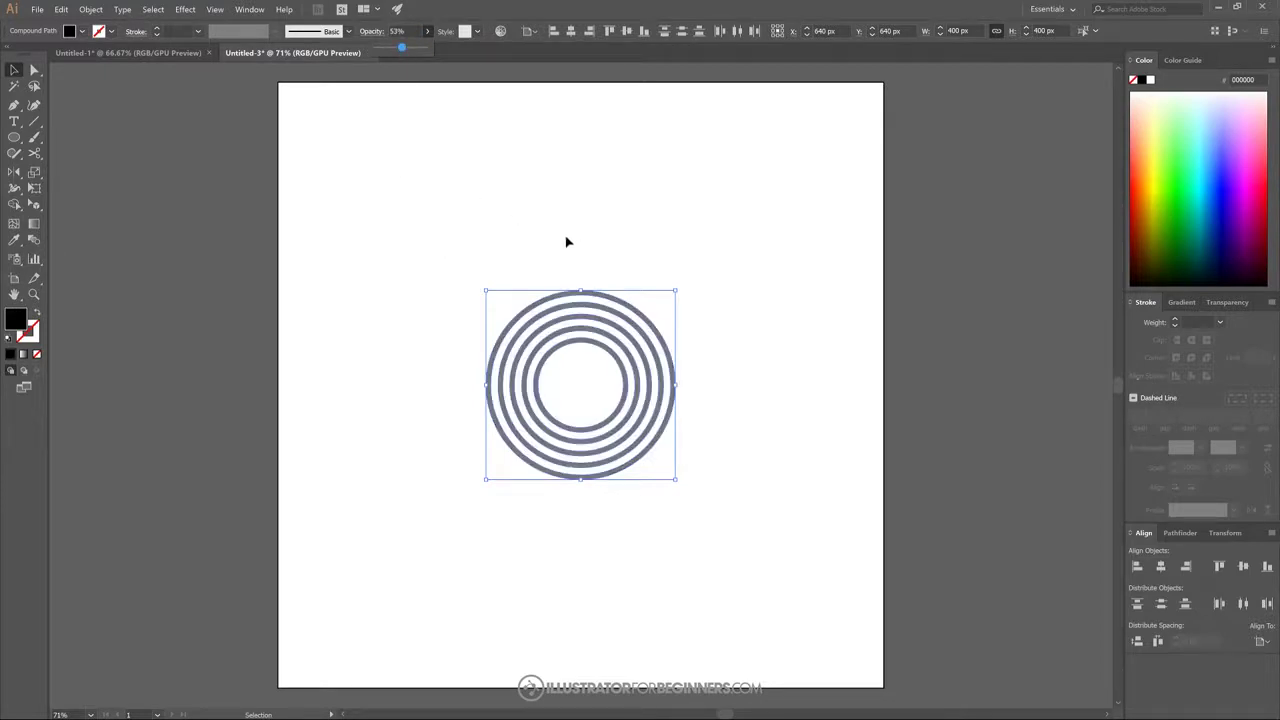
- Draw a closed black Pen tool shape covering the circles' upper half, with its straight edge along their horizontal centre line
{"action": "left_click", "coordinate": [715, 241]}
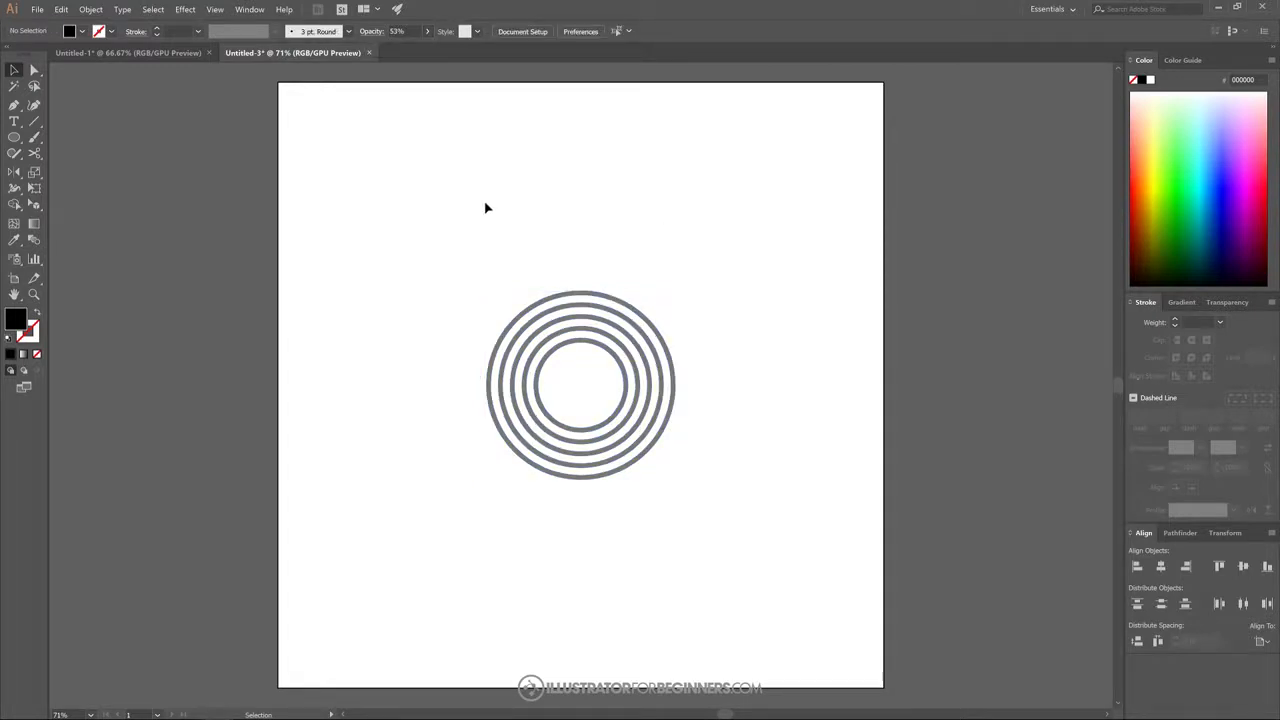
{"action": "left_click", "coordinate": [15, 105]}
{"action": "key", "text": "shift+c"}
{"action": "scroll", "coordinate": [607, 377], "scroll_direction": "up", "scroll_amount": 3}
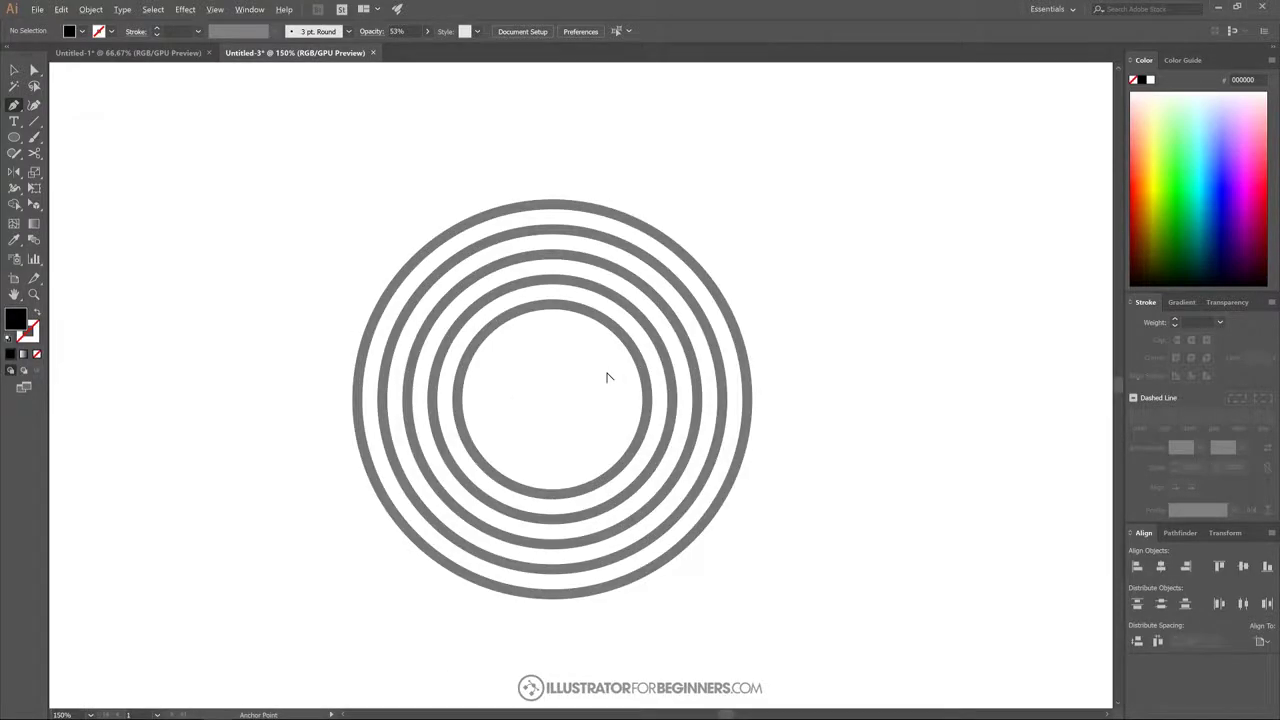
{"action": "scroll", "coordinate": [600, 357], "scroll_direction": "up", "scroll_amount": 1}
{"action": "mouse_move", "coordinate": [600, 357]}
{"action": "left_mouse_down"}
{"action": "mouse_move", "coordinate": [557, 289]}
{"action": "mouse_move", "coordinate": [623, 293]}
{"action": "mouse_move", "coordinate": [577, 396]}
{"action": "mouse_move", "coordinate": [605, 347]}
{"action": "left_mouse_up"}
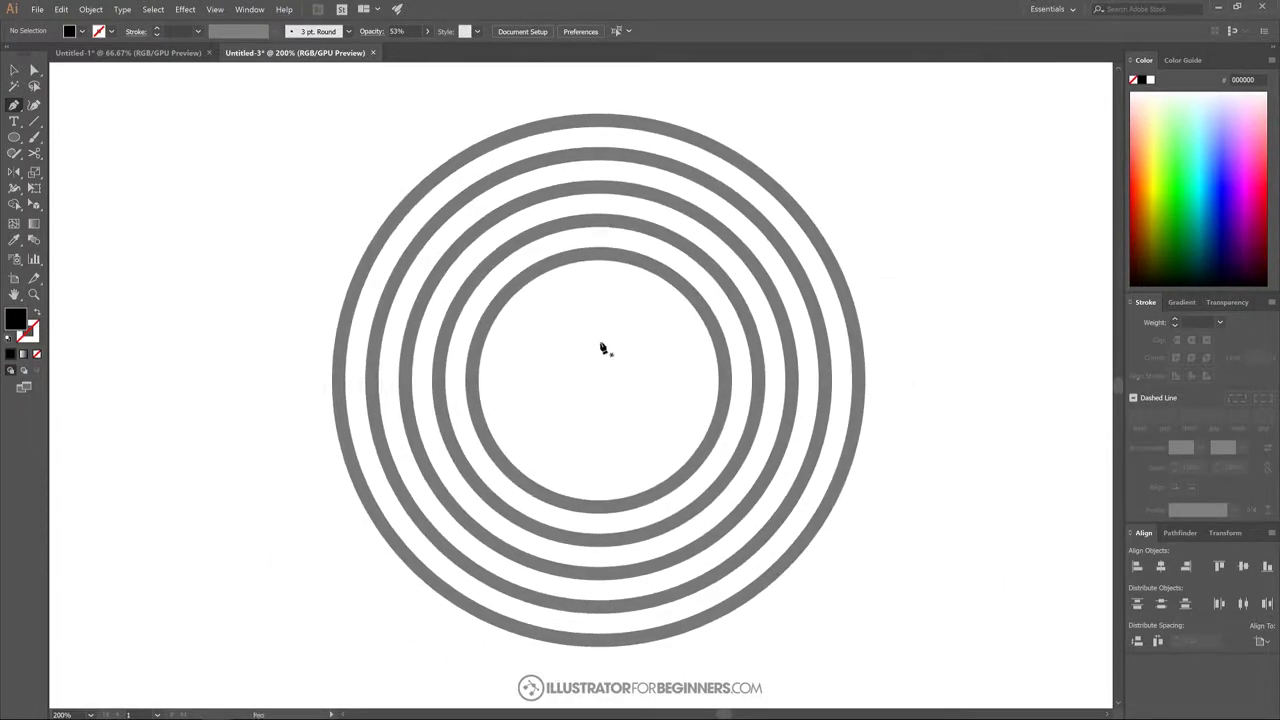
{"action": "left_click", "coordinate": [865, 380]}
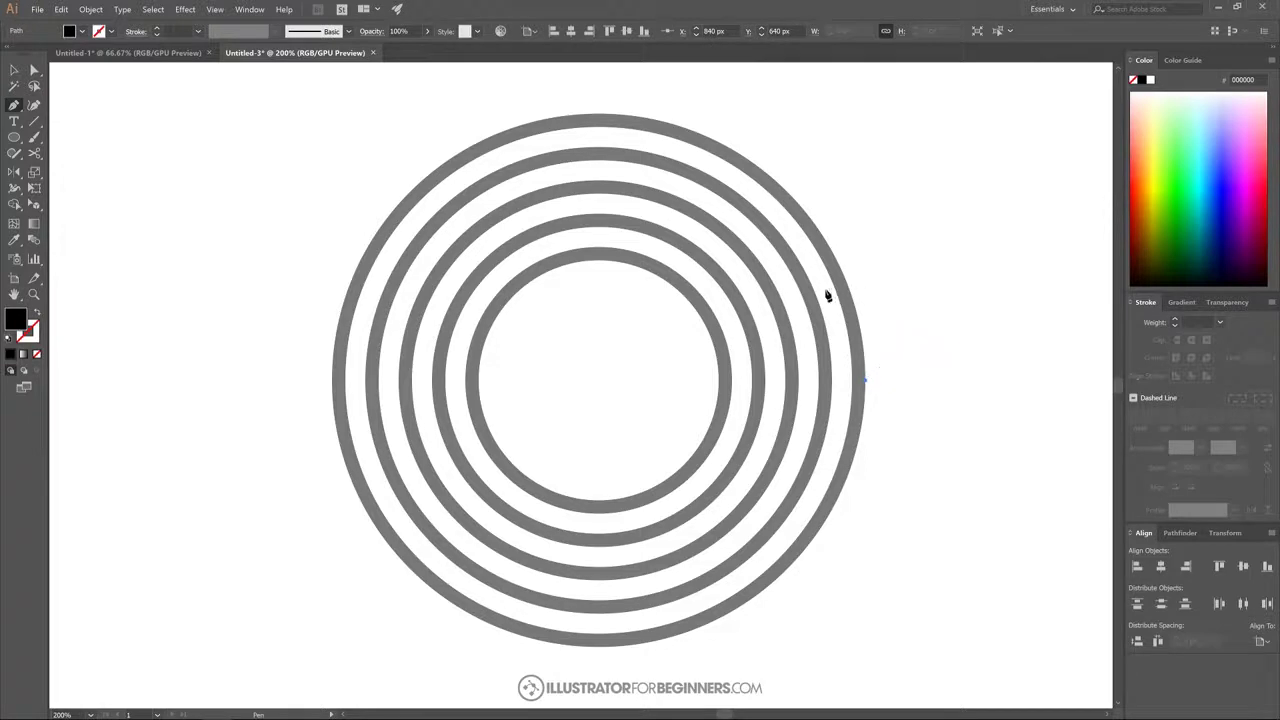
{"action": "left_click", "coordinate": [275, 381]}
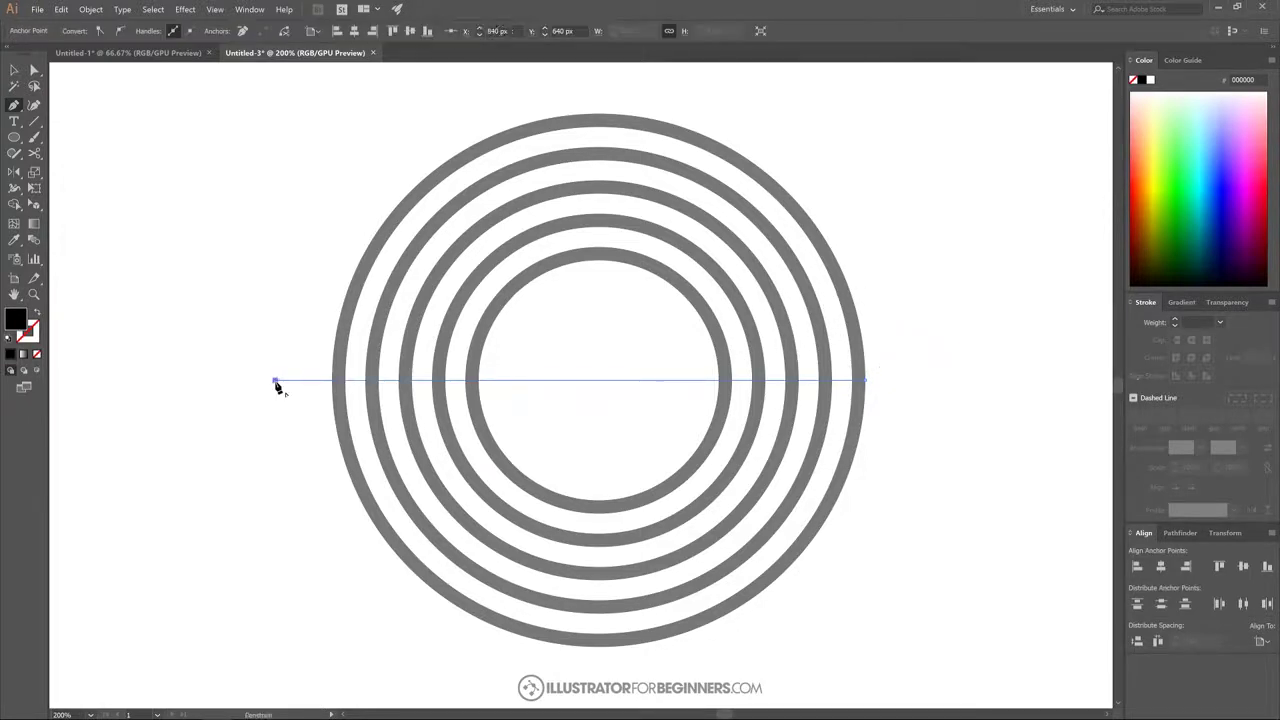
{"action": "left_click", "coordinate": [264, 242]}
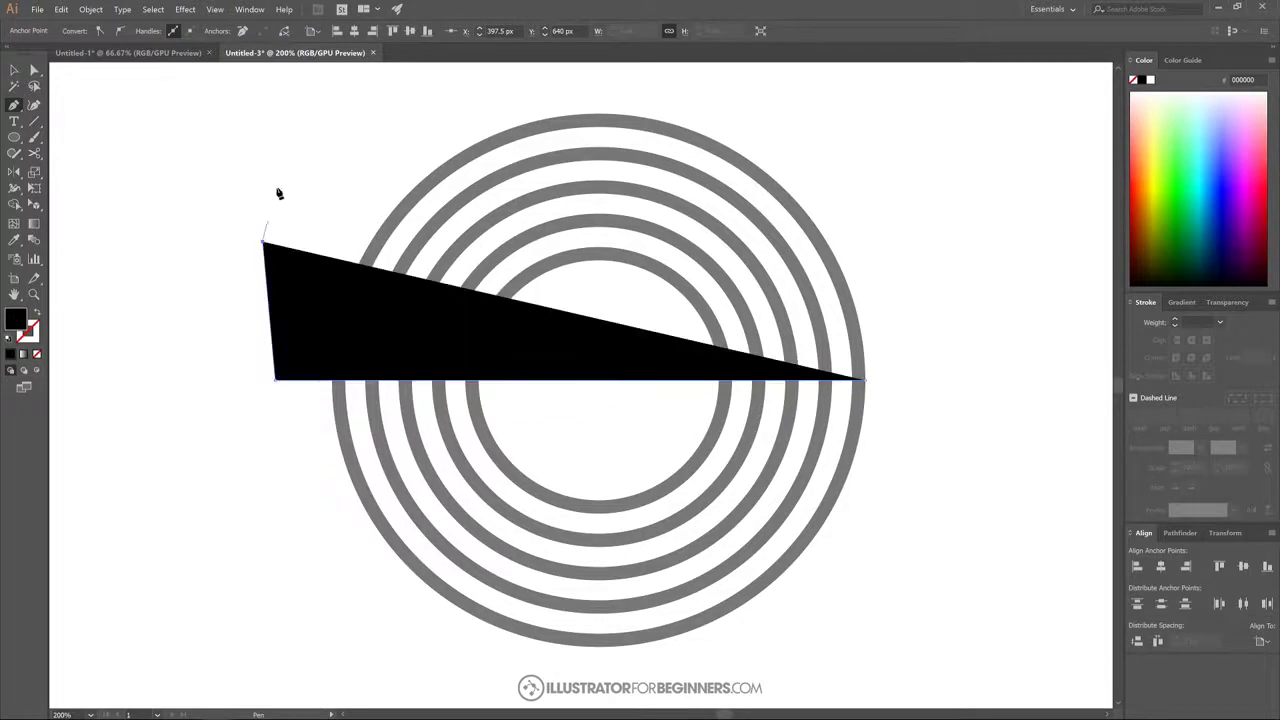
{"action": "left_click", "coordinate": [278, 182]}
{"action": "left_click", "coordinate": [323, 134]}
{"action": "left_click", "coordinate": [381, 106]}
{"action": "left_click_drag", "start_coordinate": [609, 80], "coordinate": [709, 83]}
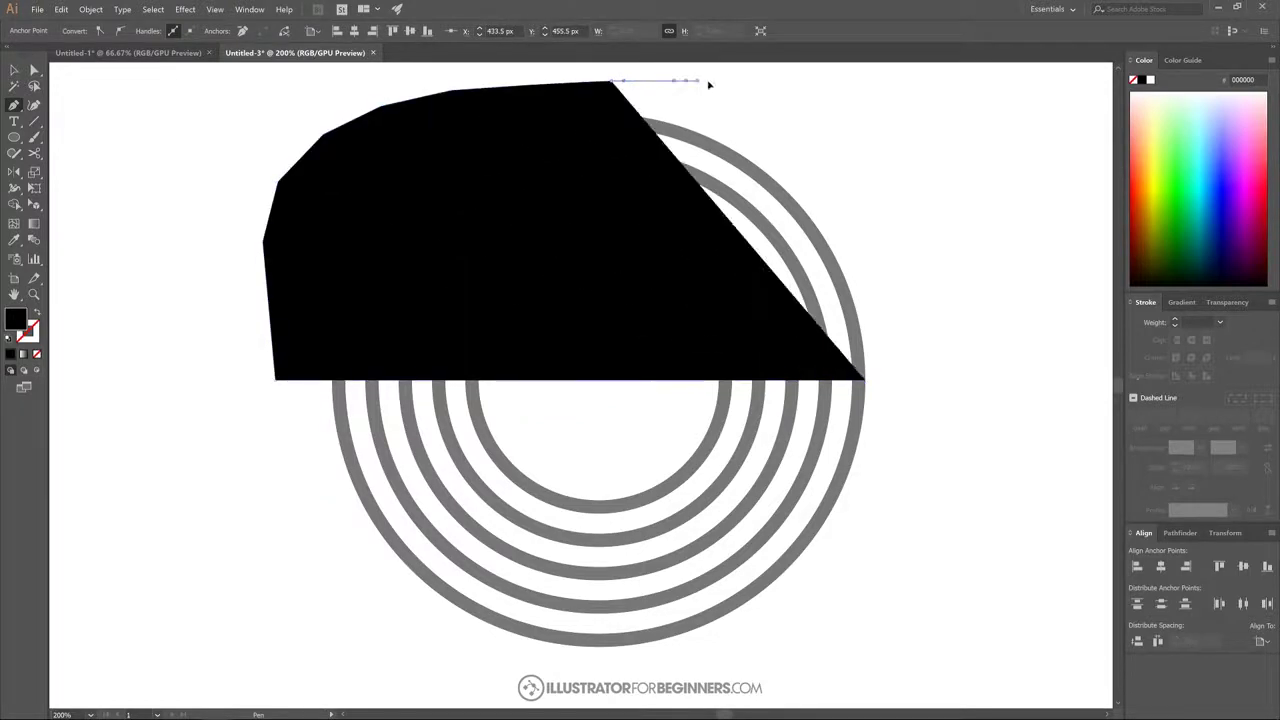
{"action": "left_click_drag", "start_coordinate": [786, 86], "coordinate": [905, 368]}
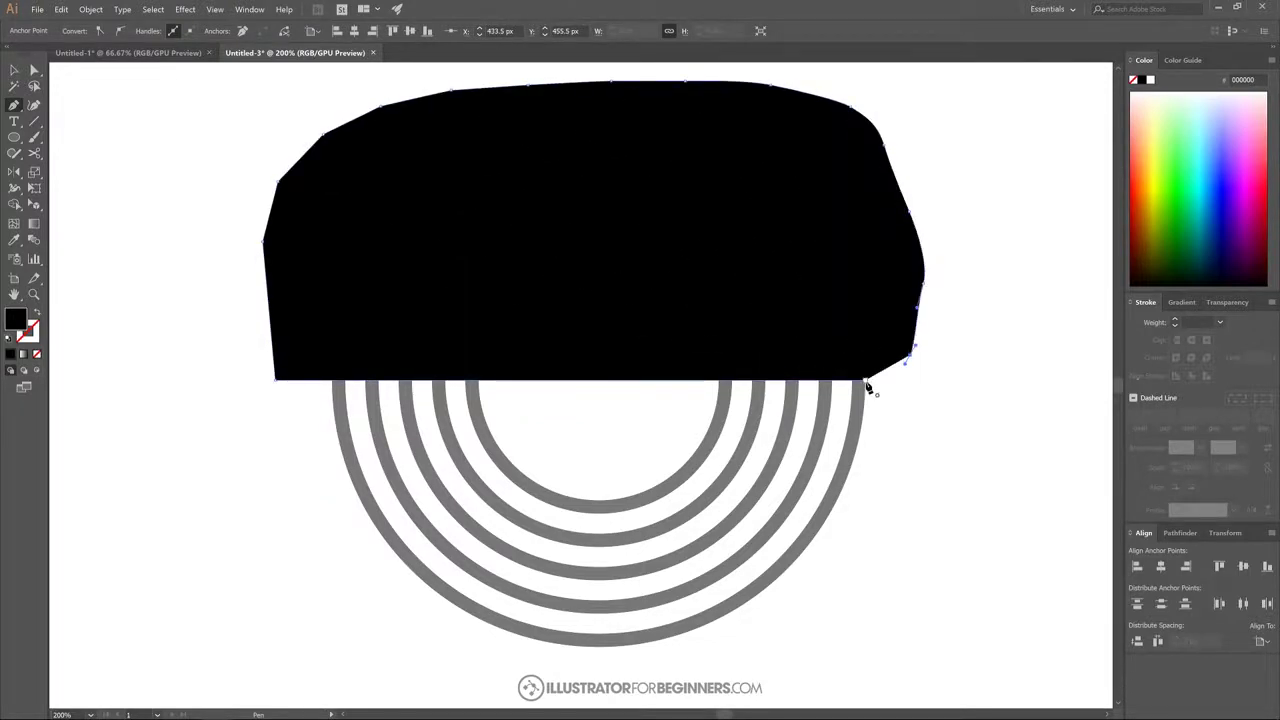
{"action": "left_click", "coordinate": [864, 379]}
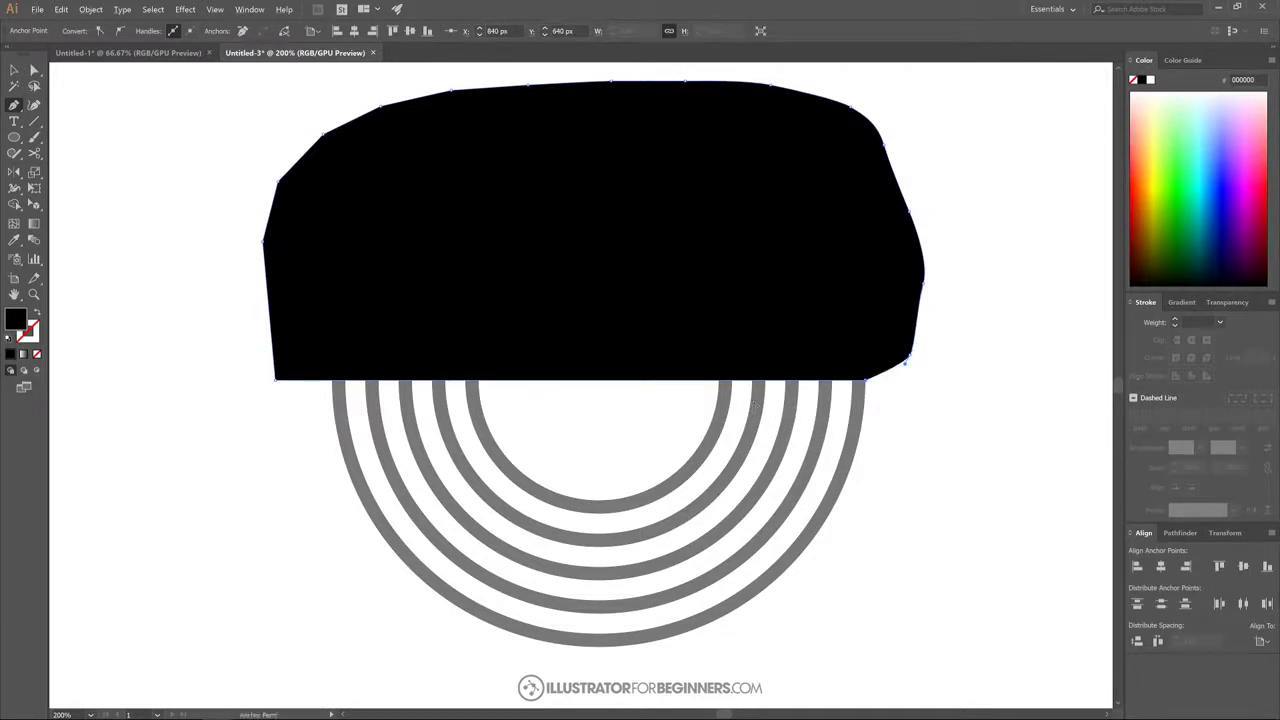
{"action": "scroll", "coordinate": [755, 404], "scroll_direction": "down", "scroll_amount": 2}
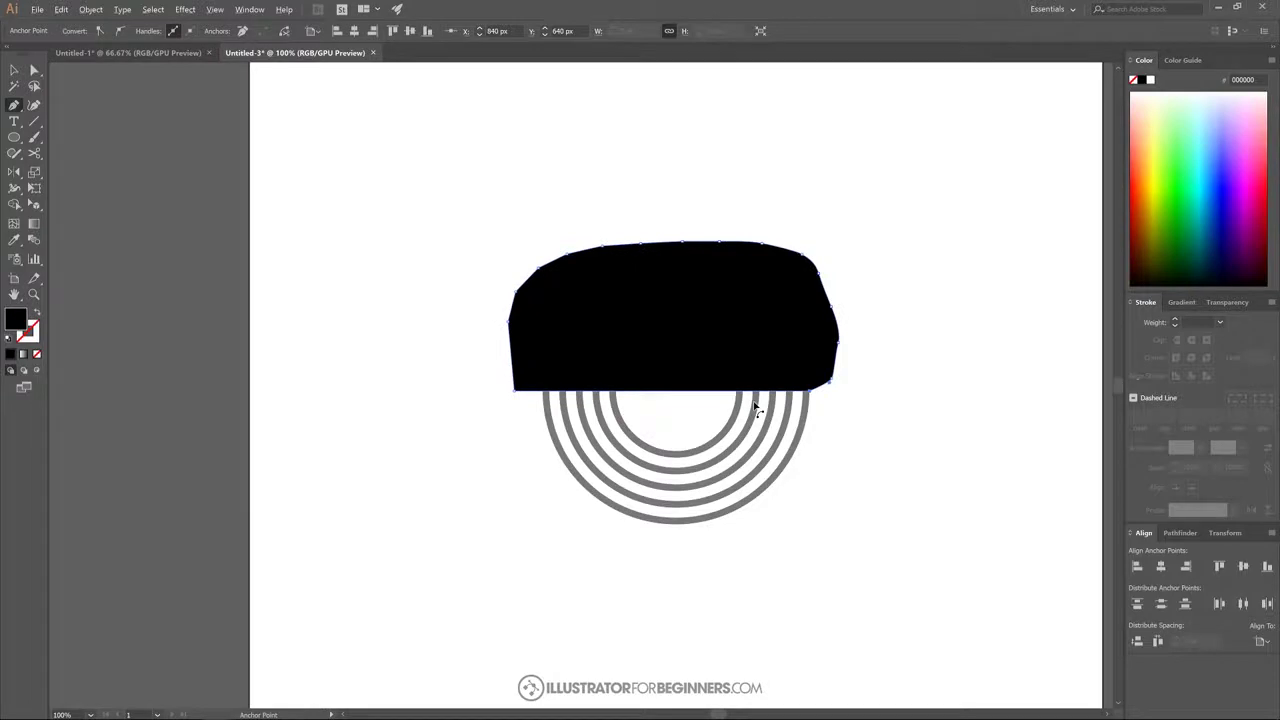
- Select the black shape and all circles, and remove the covered upper half with the Shape Builder tool
{"action": "left_click", "coordinate": [15, 70]}
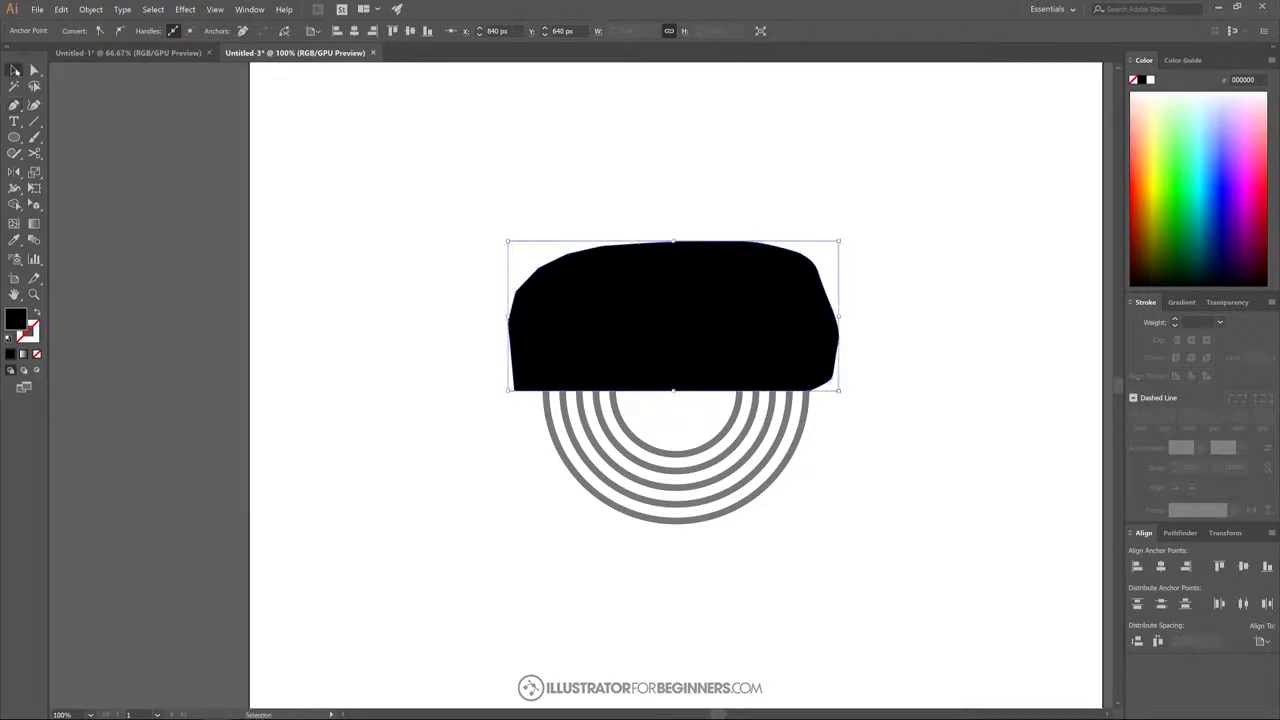
{"action": "left_click_drag", "start_coordinate": [952, 566], "coordinate": [396, 166]}
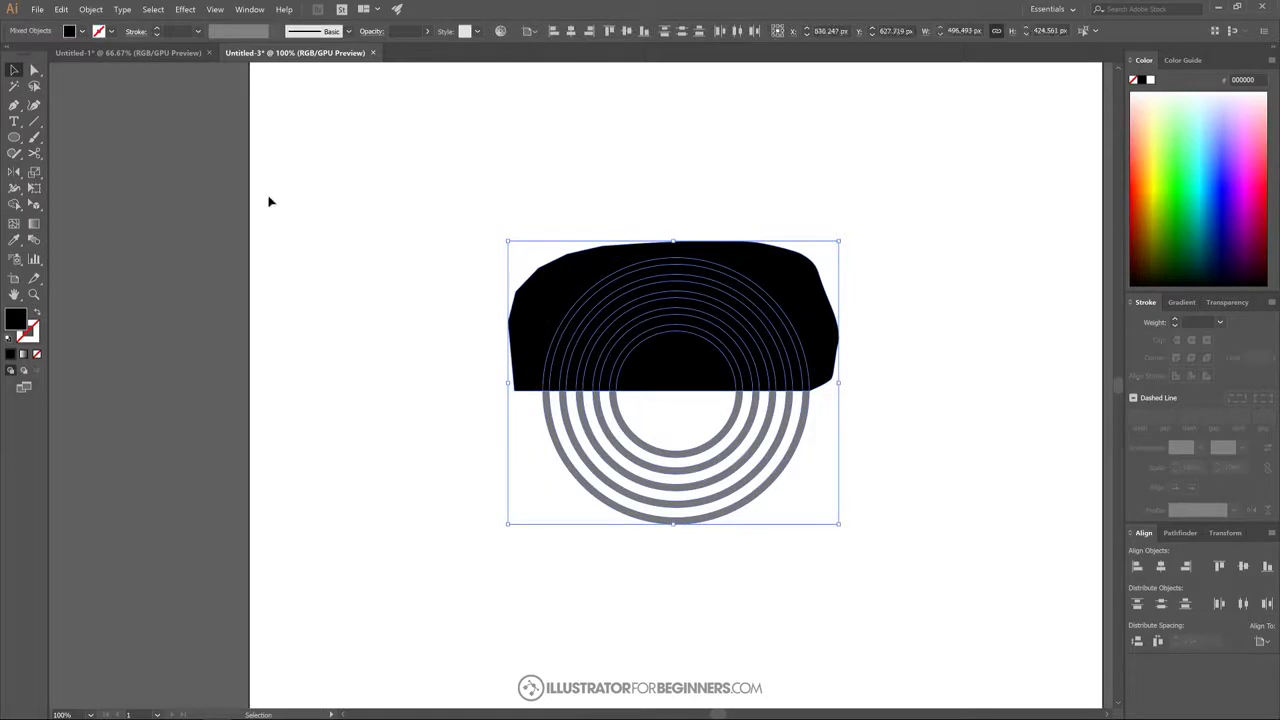
{"action": "left_click", "coordinate": [14, 206]}
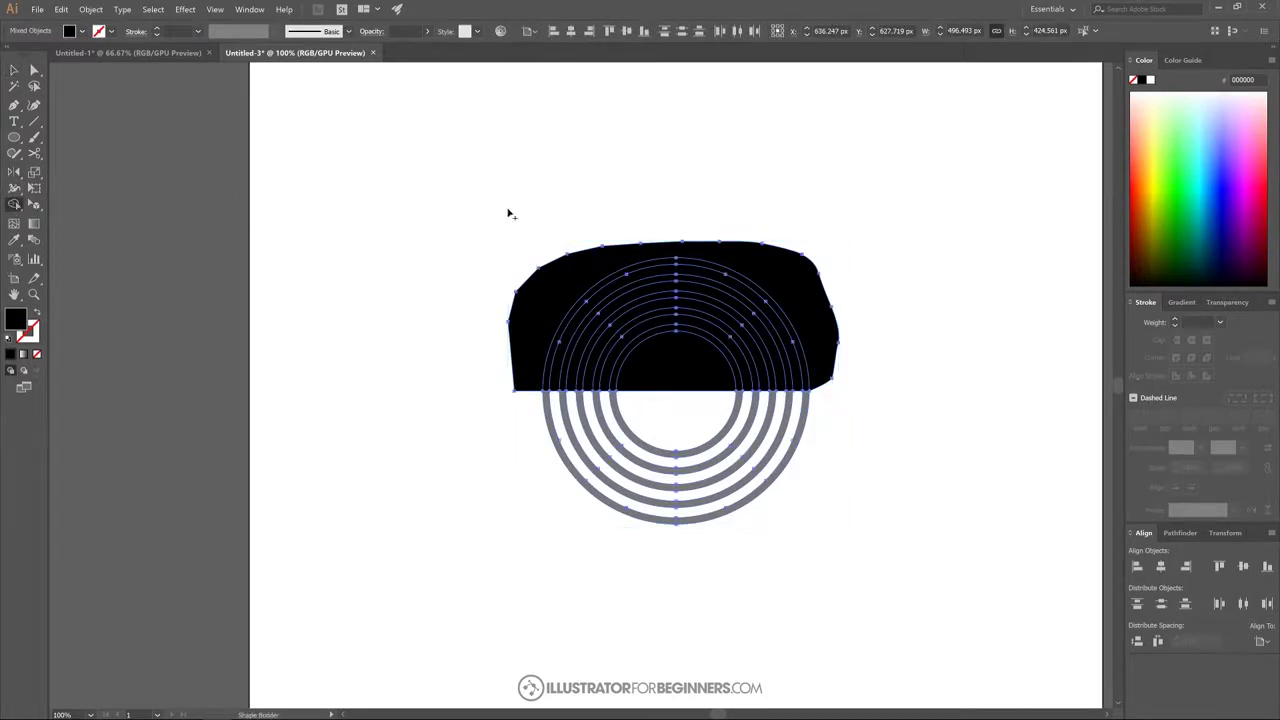
{"action": "mouse_move", "coordinate": [575, 285]}
{"action": "left_mouse_down"}
{"action": "mouse_move", "coordinate": [687, 309]}
{"action": "mouse_move", "coordinate": [642, 320]}
{"action": "mouse_move", "coordinate": [679, 333]}
{"action": "mouse_move", "coordinate": [650, 329]}
{"action": "mouse_move", "coordinate": [778, 289]}
{"action": "left_mouse_up"}
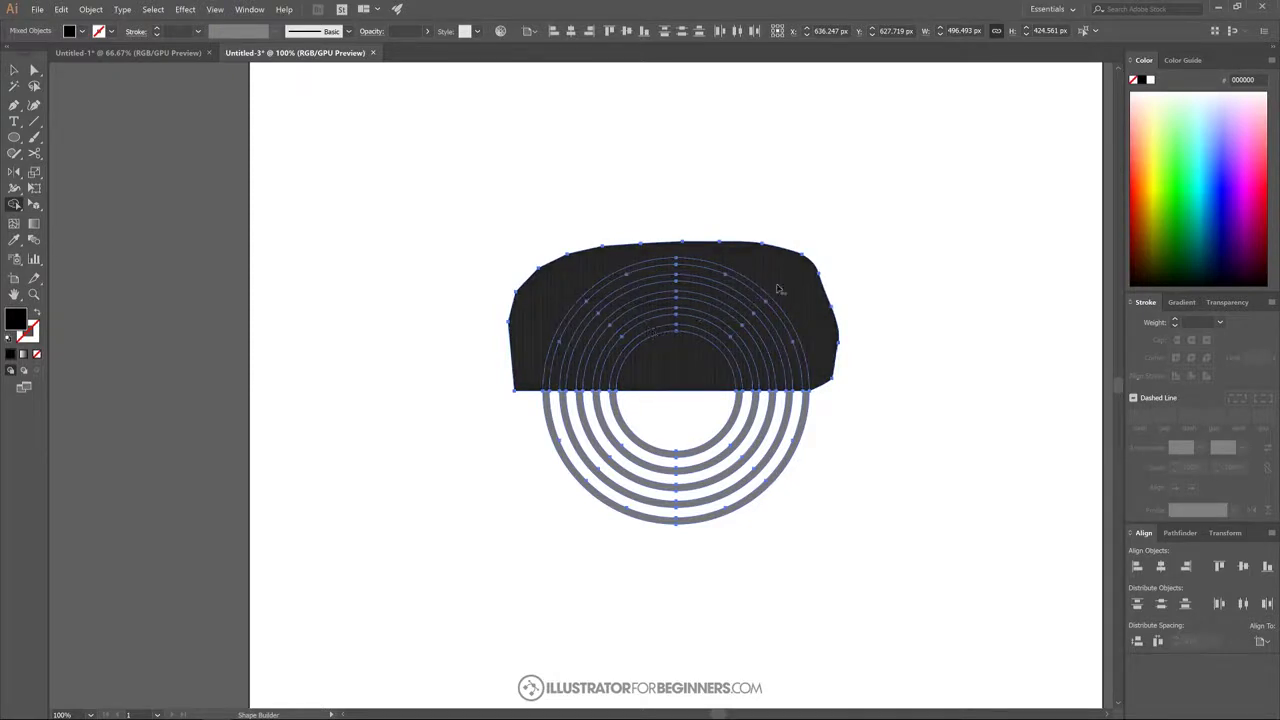
{"action": "left_click_drag", "start_coordinate": [607, 292], "coordinate": [660, 317]}
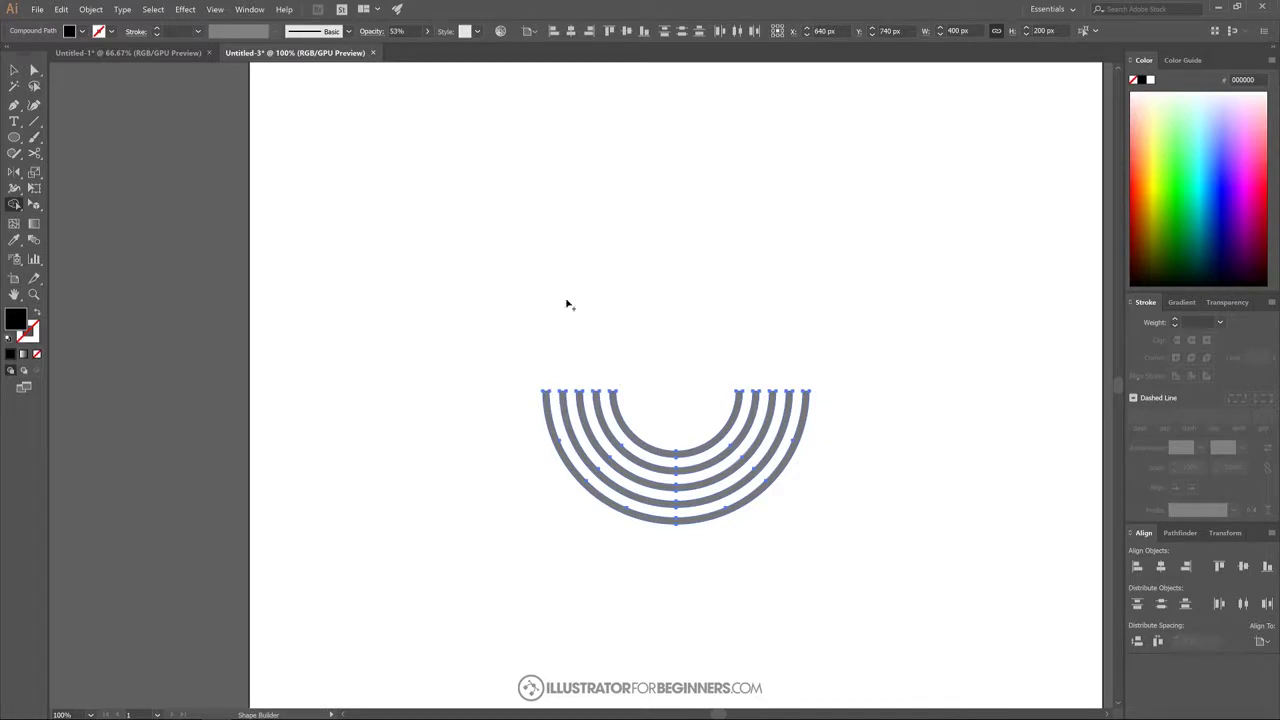
- Move the lower half-rings toward the artboard's left side and scale them down proportionally to about 304 x 152 px
{"action": "left_click", "coordinate": [13, 69]}
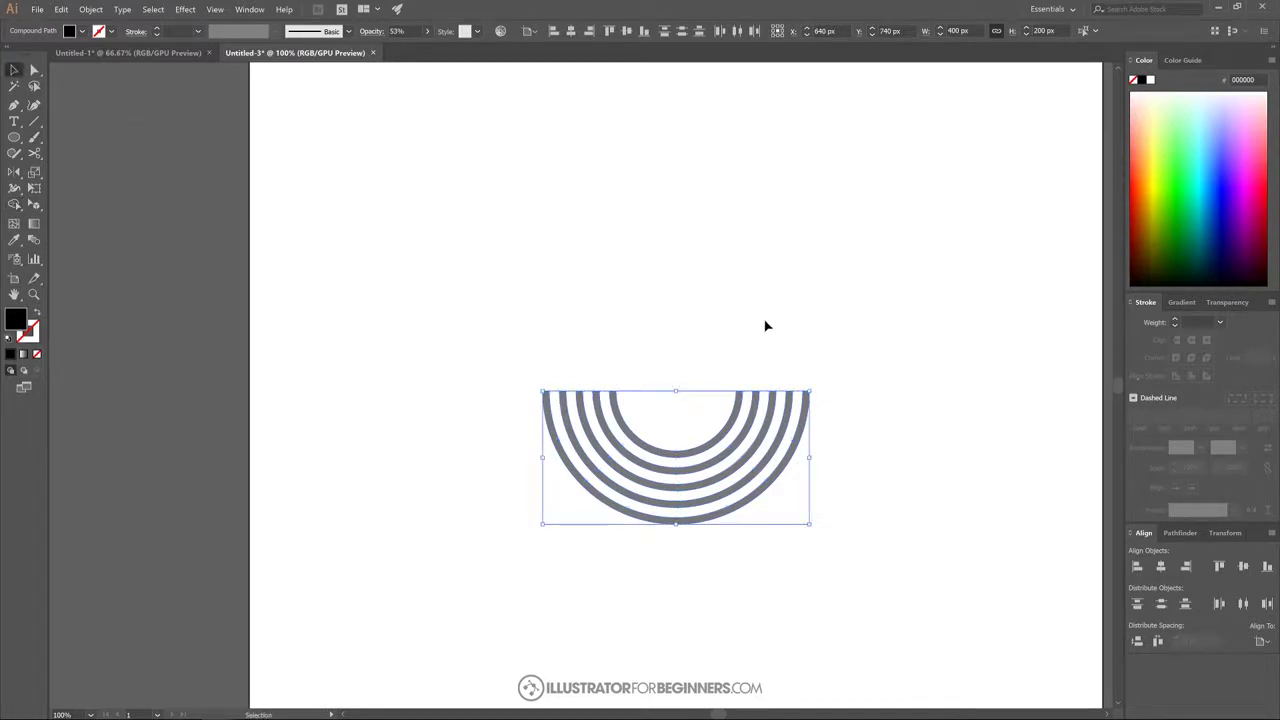
{"action": "left_click_drag", "start_coordinate": [741, 329], "coordinate": [697, 291]}
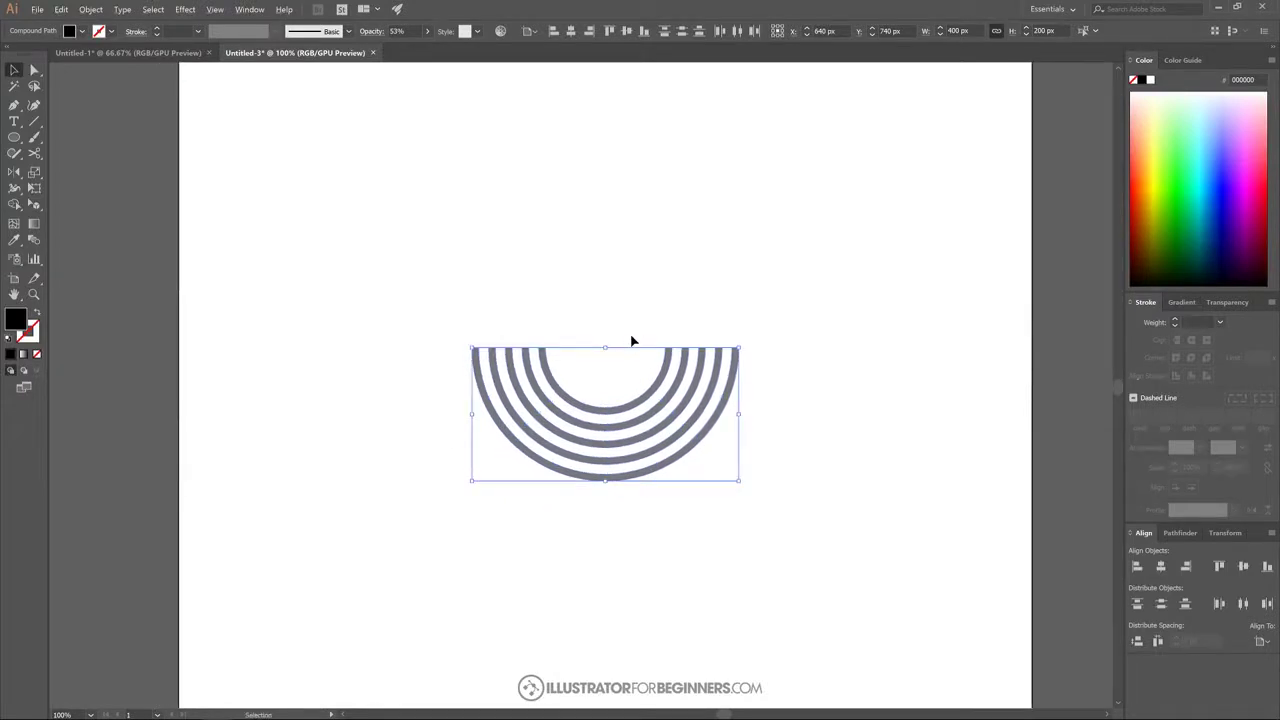
{"action": "scroll", "coordinate": [631, 341], "scroll_direction": "down", "scroll_amount": 1}
{"action": "left_click_drag", "start_coordinate": [643, 374], "coordinate": [503, 346]}
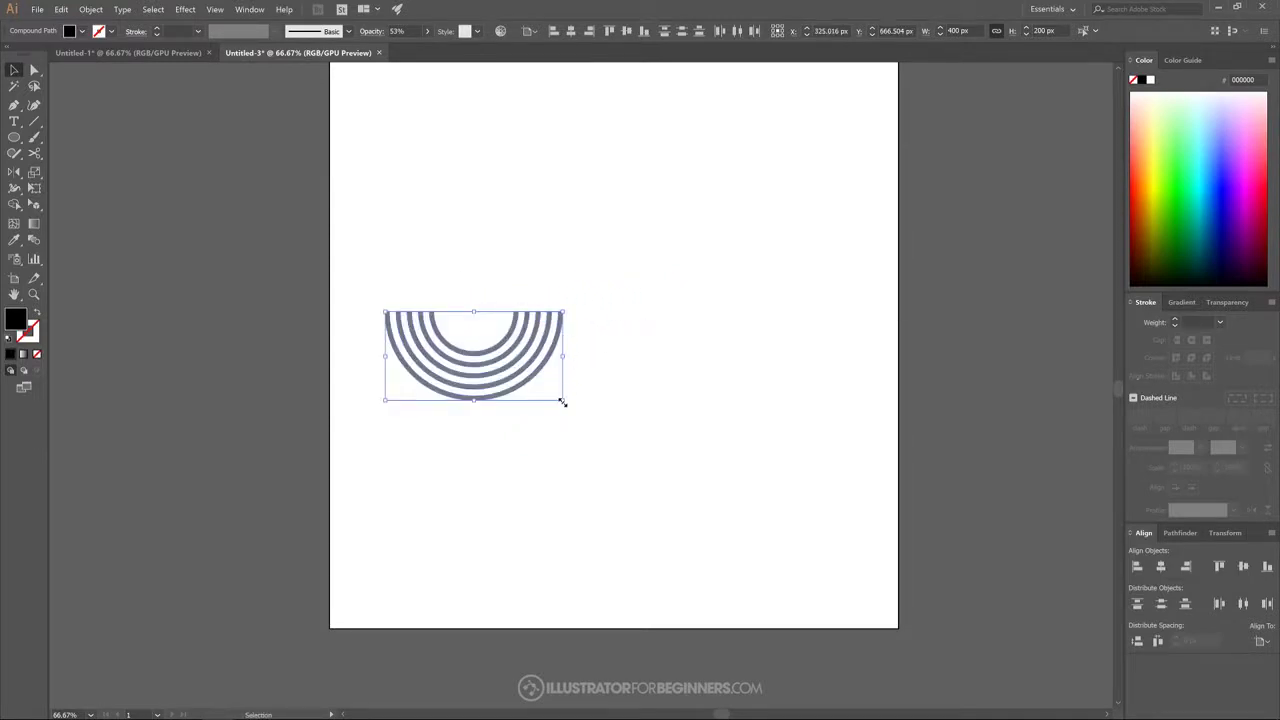
{"action": "left_click_drag", "start_coordinate": [564, 402], "coordinate": [520, 379]}
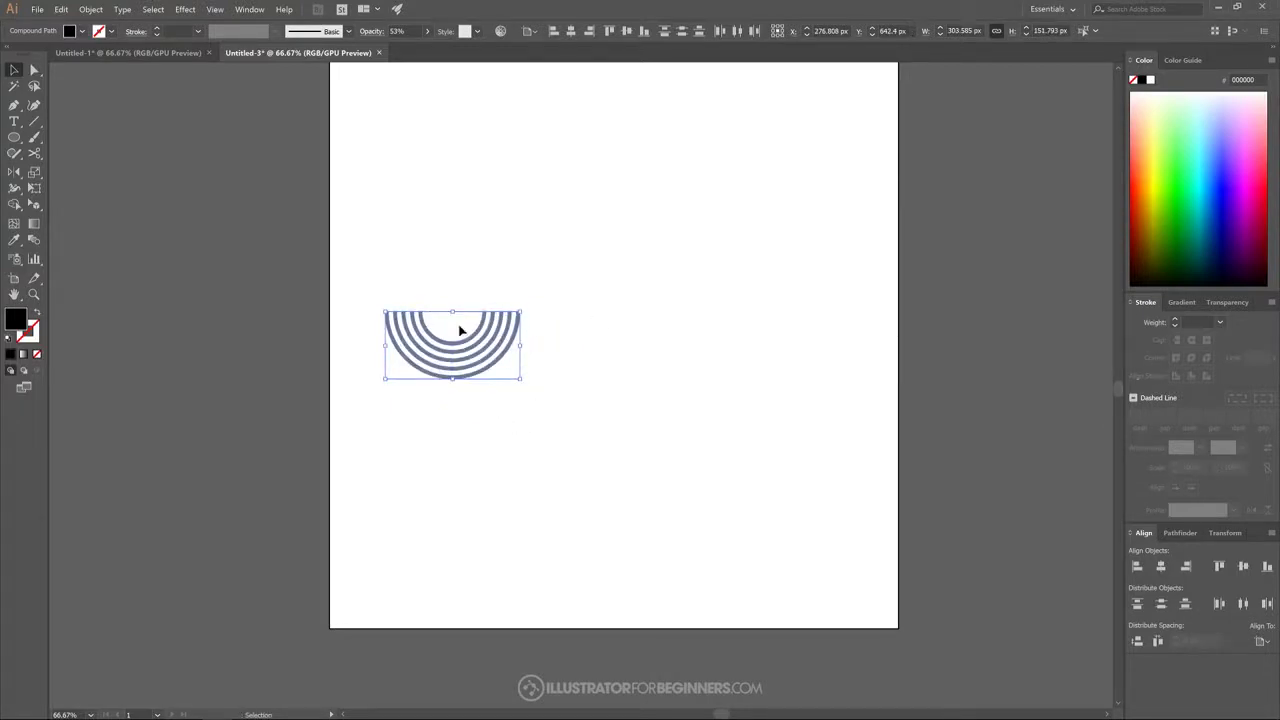
- Form an S-curve by snapping a 180°-rotated copy of the half-rings onto the right-hand ends of the original
{"action": "left_click_drag", "start_coordinate": [468, 339], "coordinate": [641, 333]}
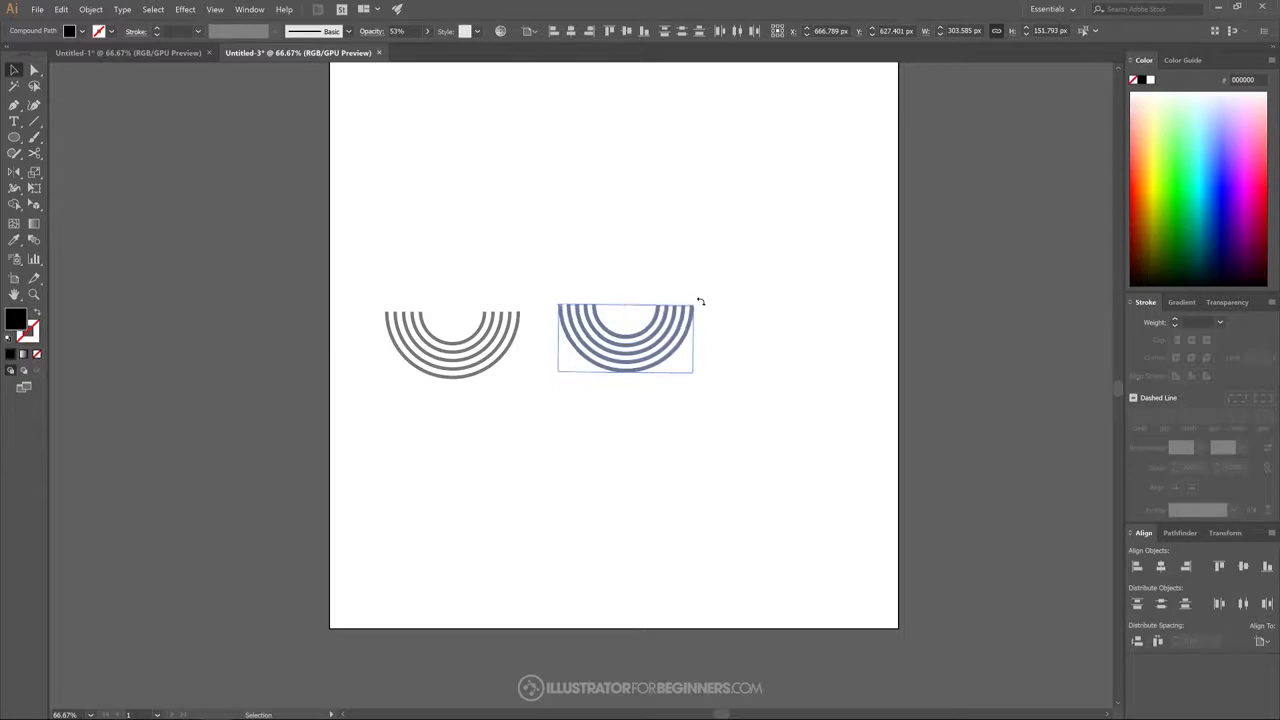
{"action": "left_click_drag", "start_coordinate": [699, 300], "coordinate": [560, 363]}
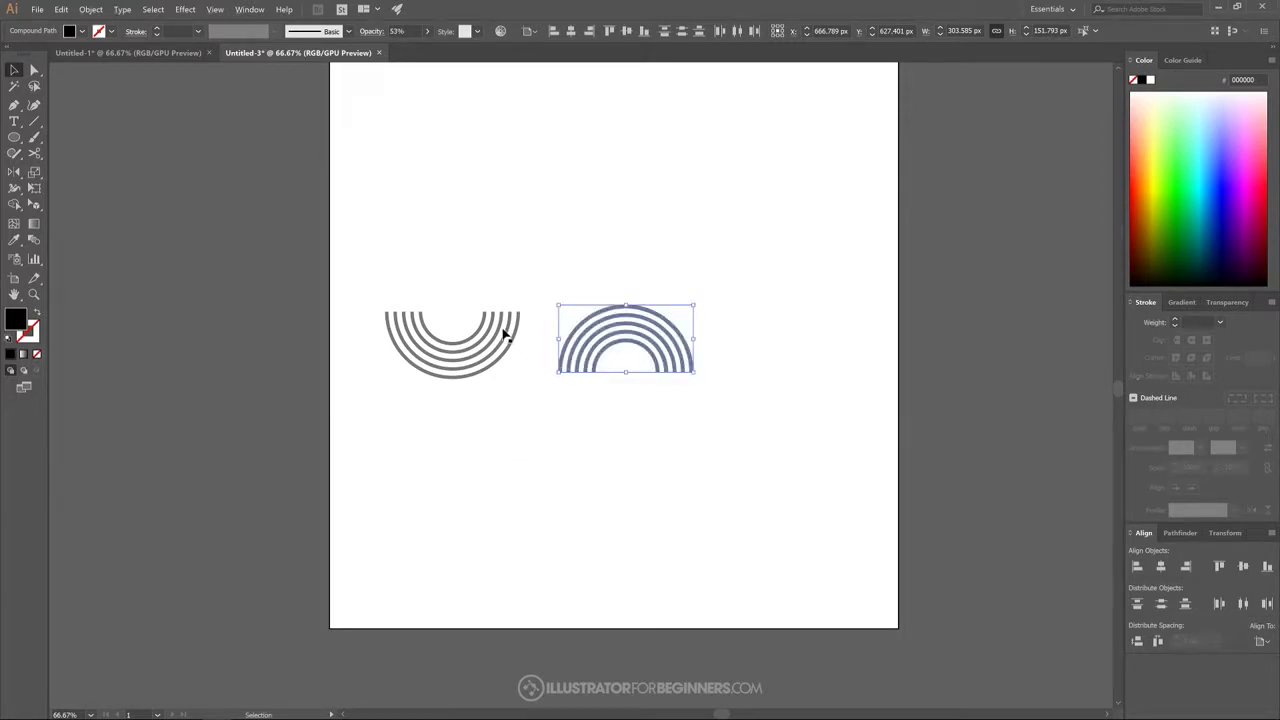
{"action": "scroll", "coordinate": [505, 336], "scroll_direction": "up", "scroll_amount": 2}
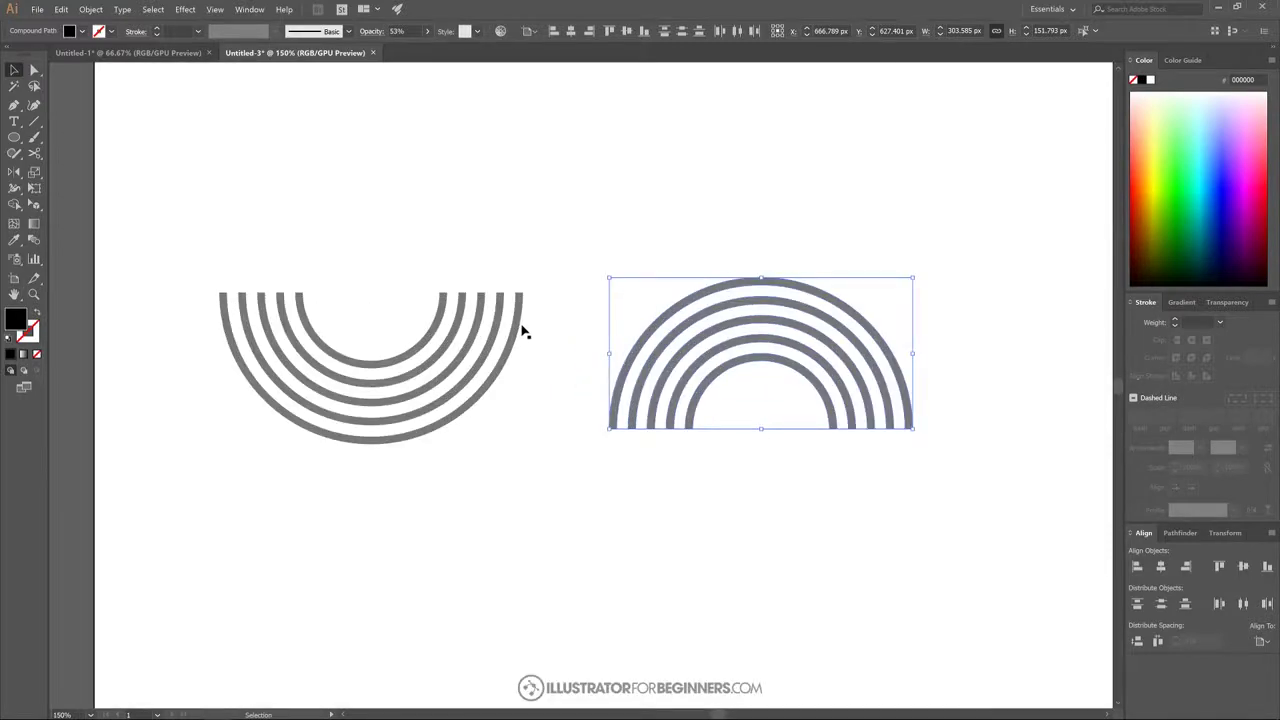
{"action": "key", "text": "a"}
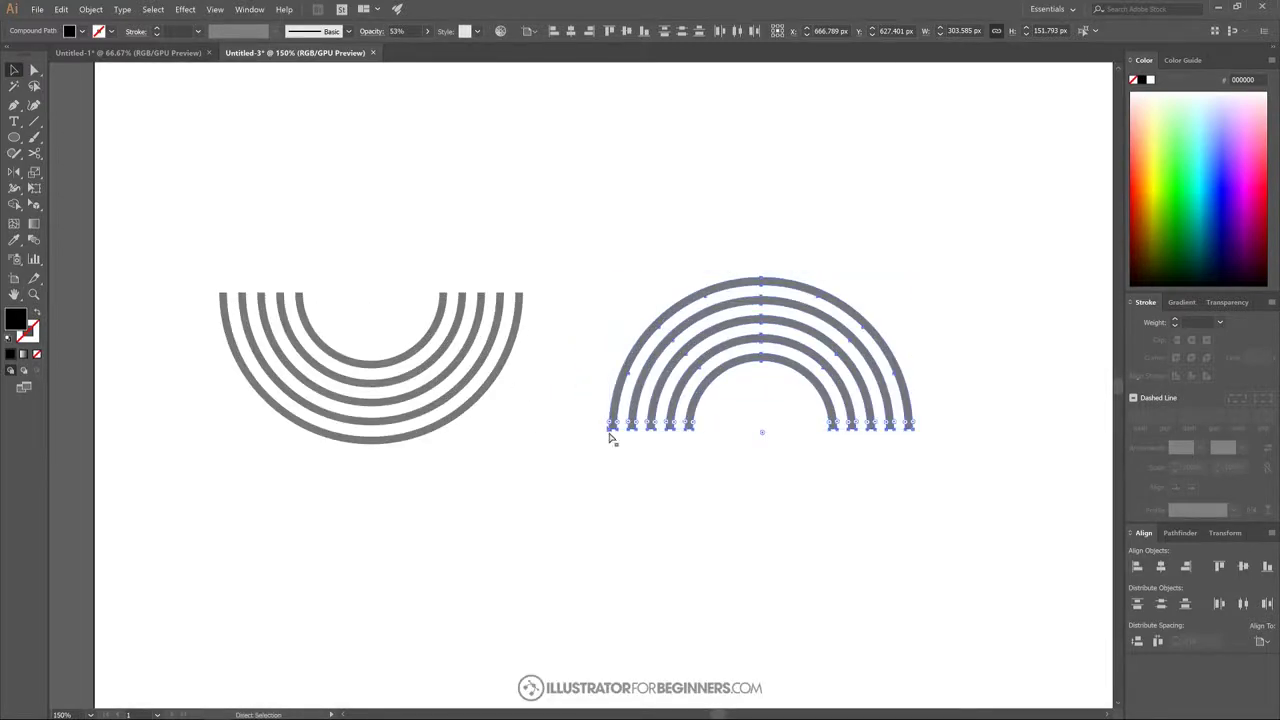
{"action": "left_click_drag", "start_coordinate": [611, 432], "coordinate": [442, 297]}
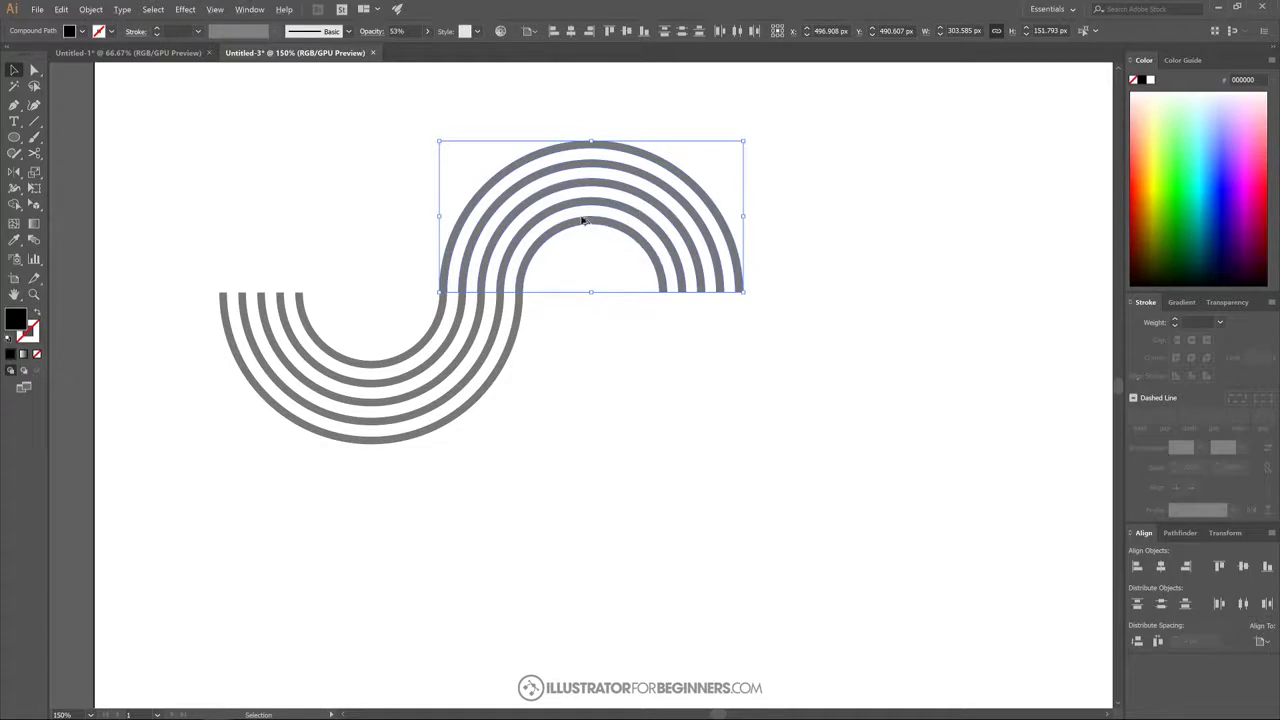
- Complete the upper arch into a full ring with a duplicate rotated 180° and snapped directly beneath it
{"action": "left_click_drag", "start_coordinate": [578, 223], "coordinate": [709, 430]}
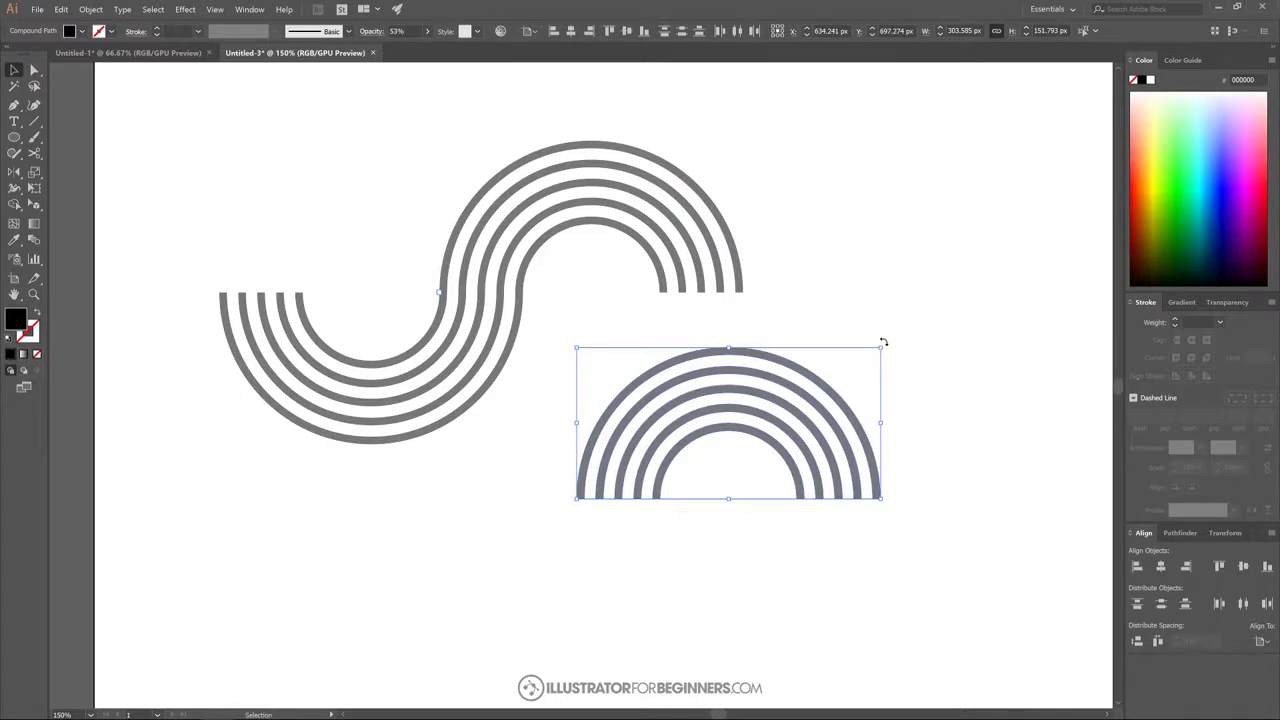
{"action": "left_click_drag", "start_coordinate": [883, 342], "coordinate": [580, 461]}
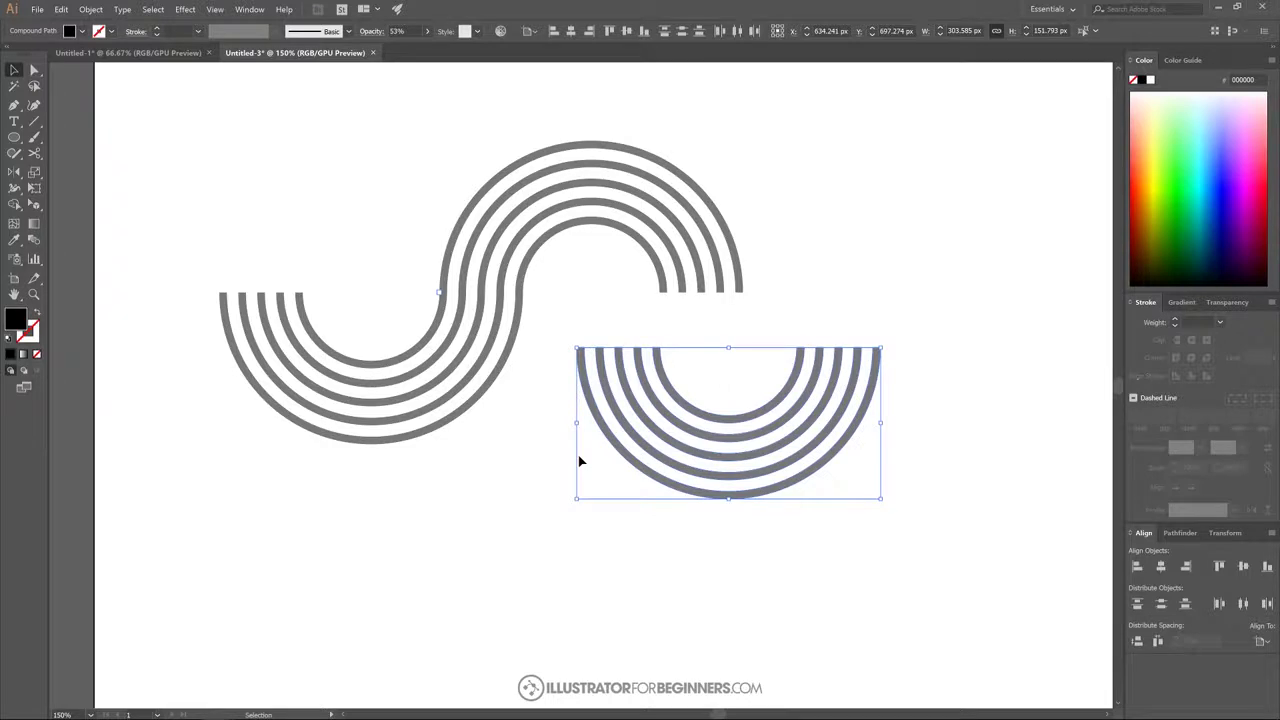
{"action": "key", "text": "a"}
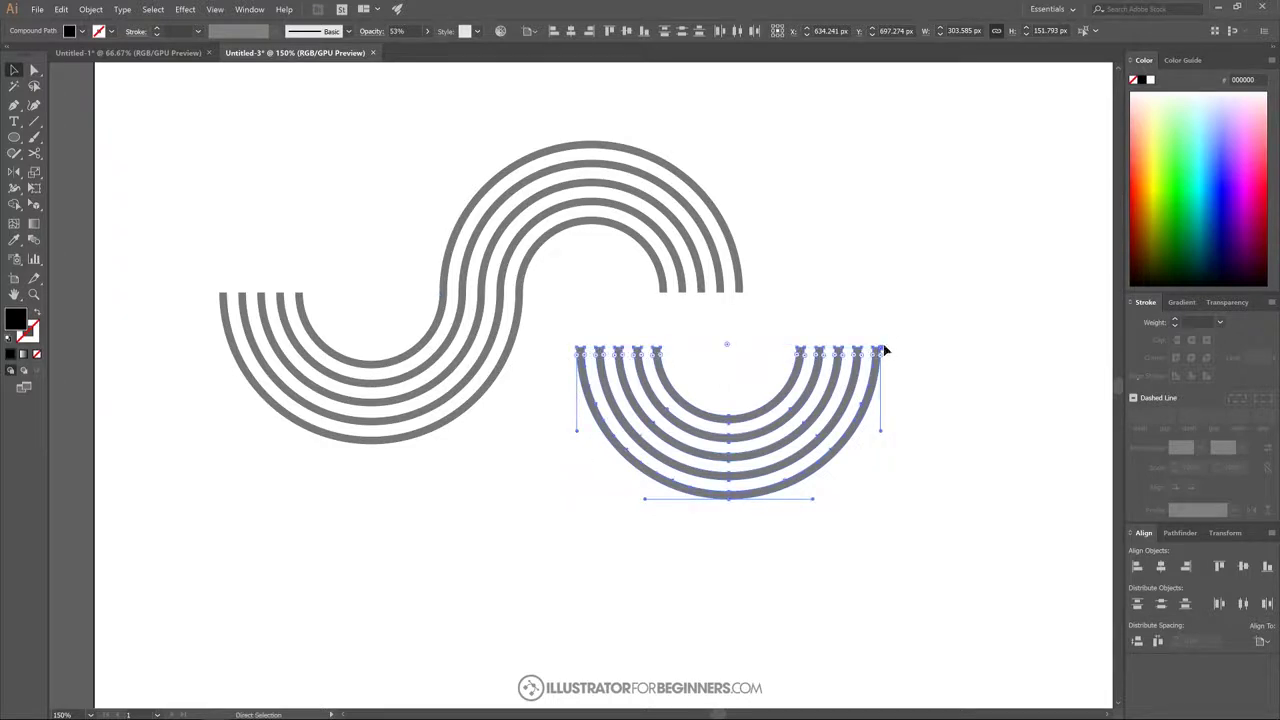
{"action": "left_click_drag", "start_coordinate": [884, 350], "coordinate": [745, 300]}
{"action": "key", "text": "ctrl+0"}
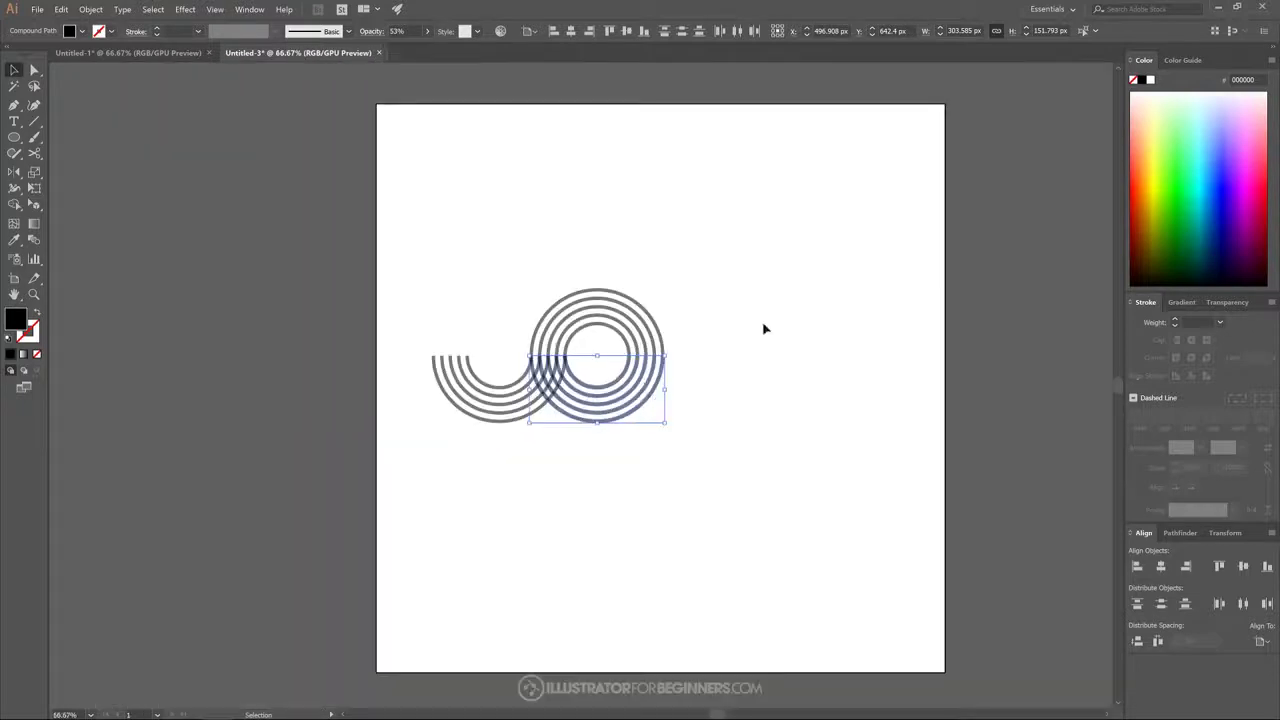
- Check the finished logo in Untitled-1, then duplicate both halves of the ring to the right and snap the copy so their bands overlap
{"action": "key", "text": "ctrl+Tab"}
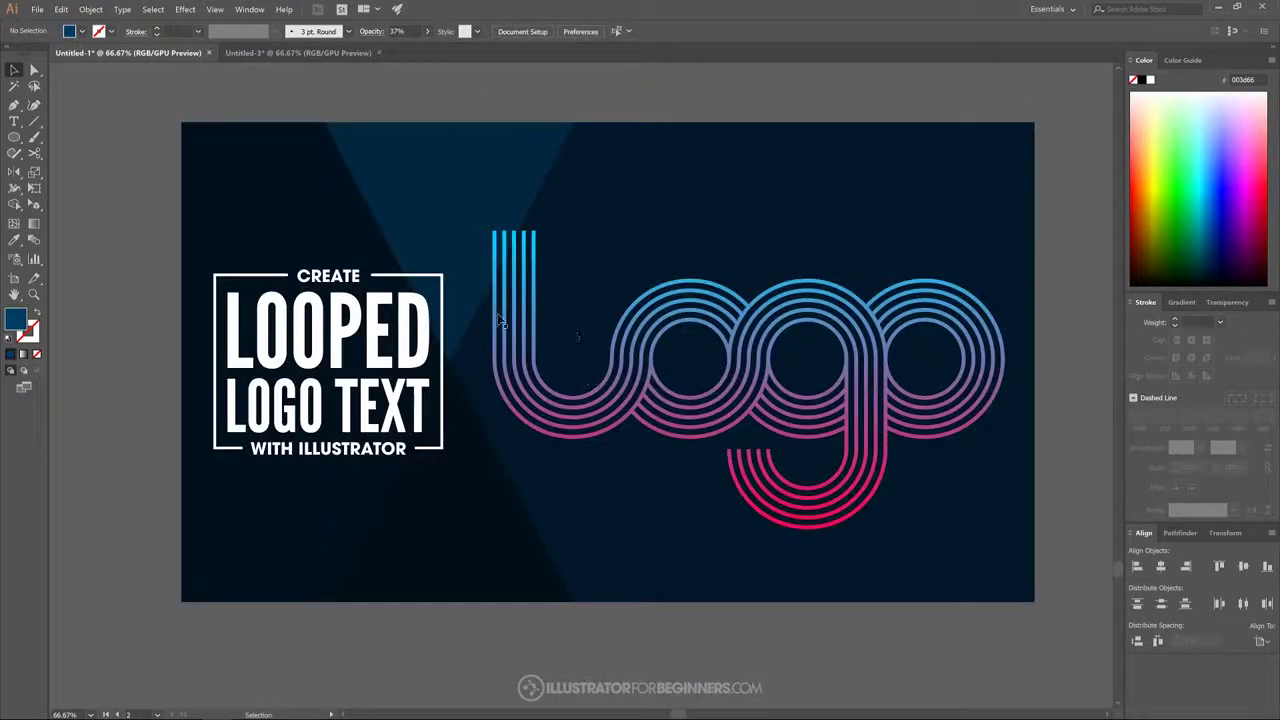
{"action": "left_click", "coordinate": [265, 53]}
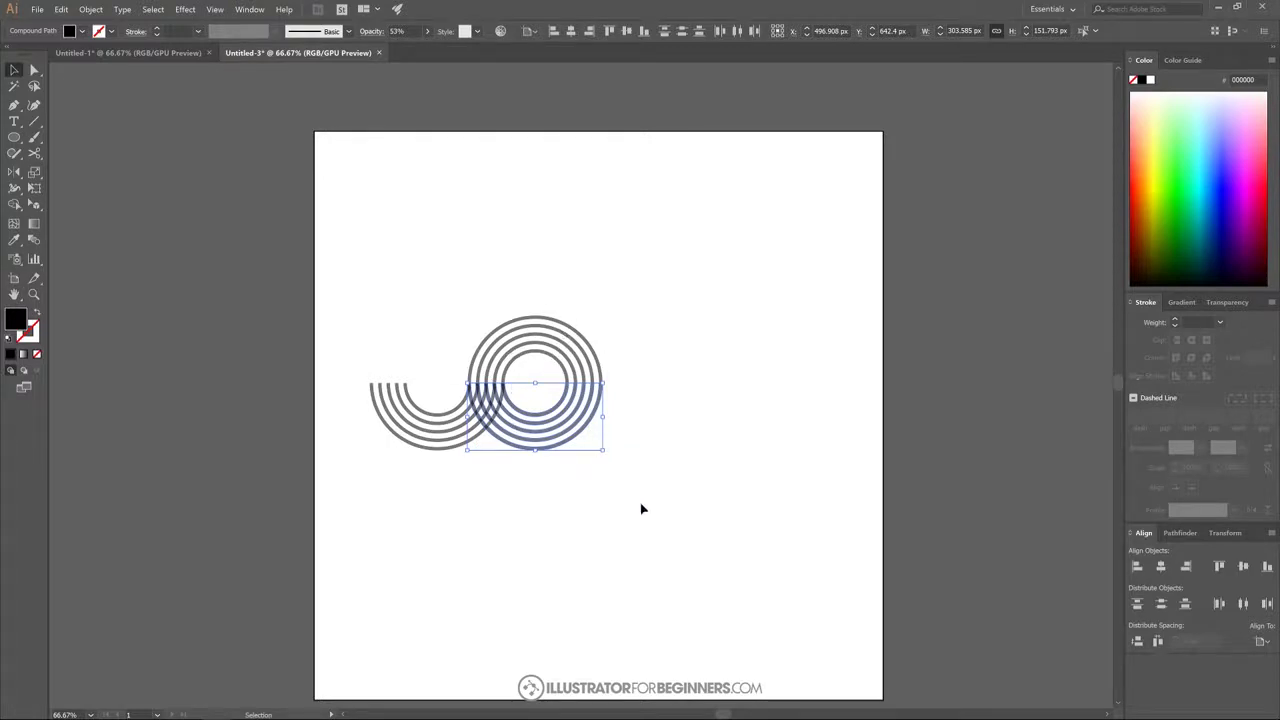
{"action": "left_click_drag", "start_coordinate": [640, 503], "coordinate": [546, 260]}
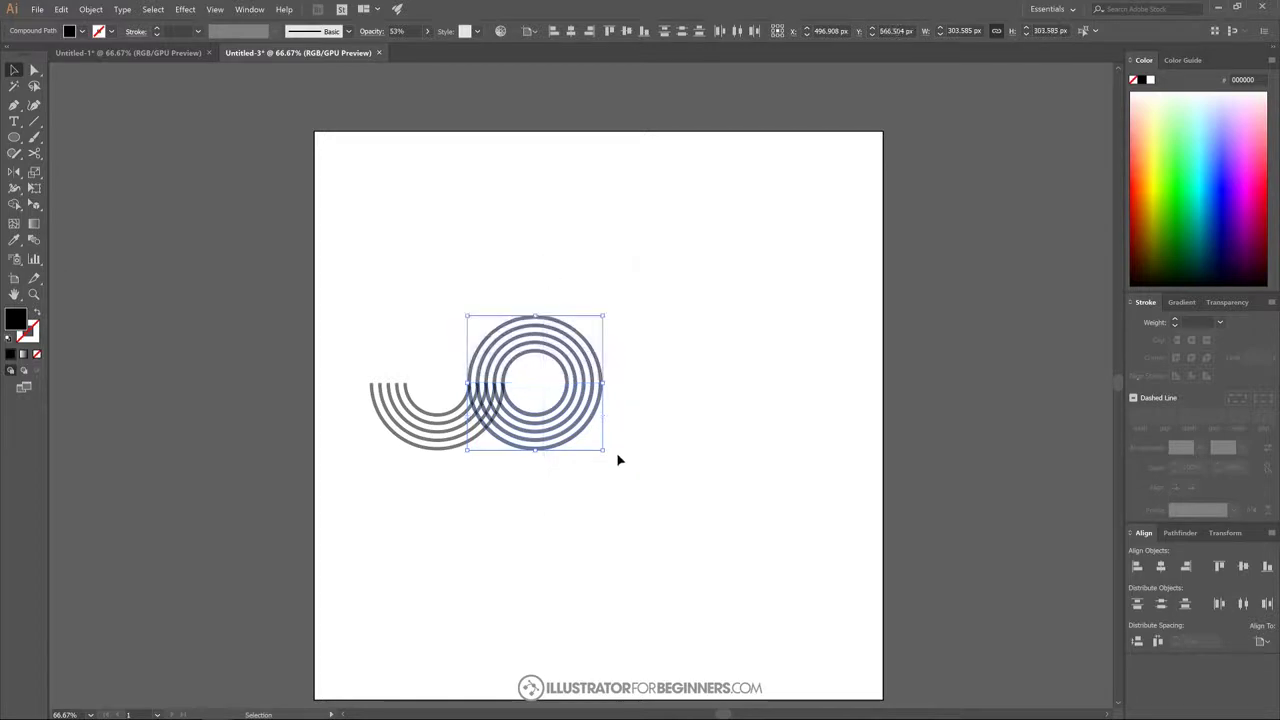
{"action": "left_click_drag", "start_coordinate": [566, 400], "coordinate": [739, 400]}
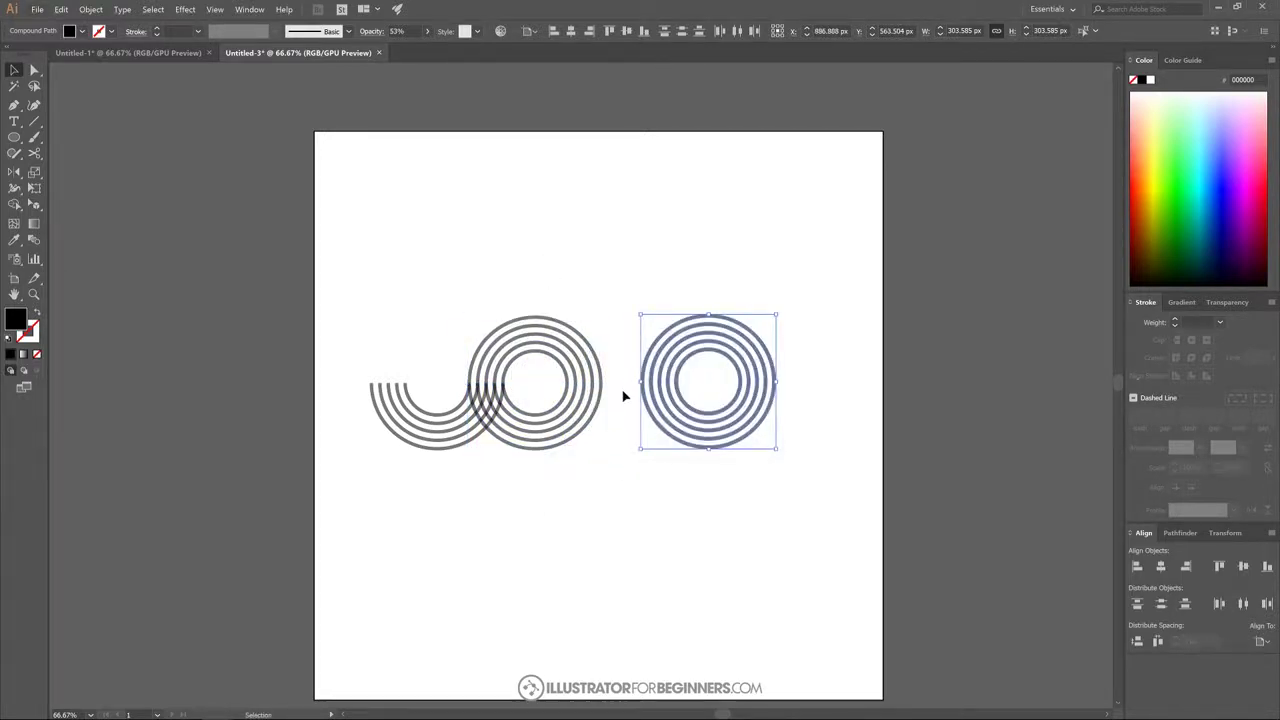
{"action": "key", "text": "ctrl+1"}
{"action": "key", "text": "a"}
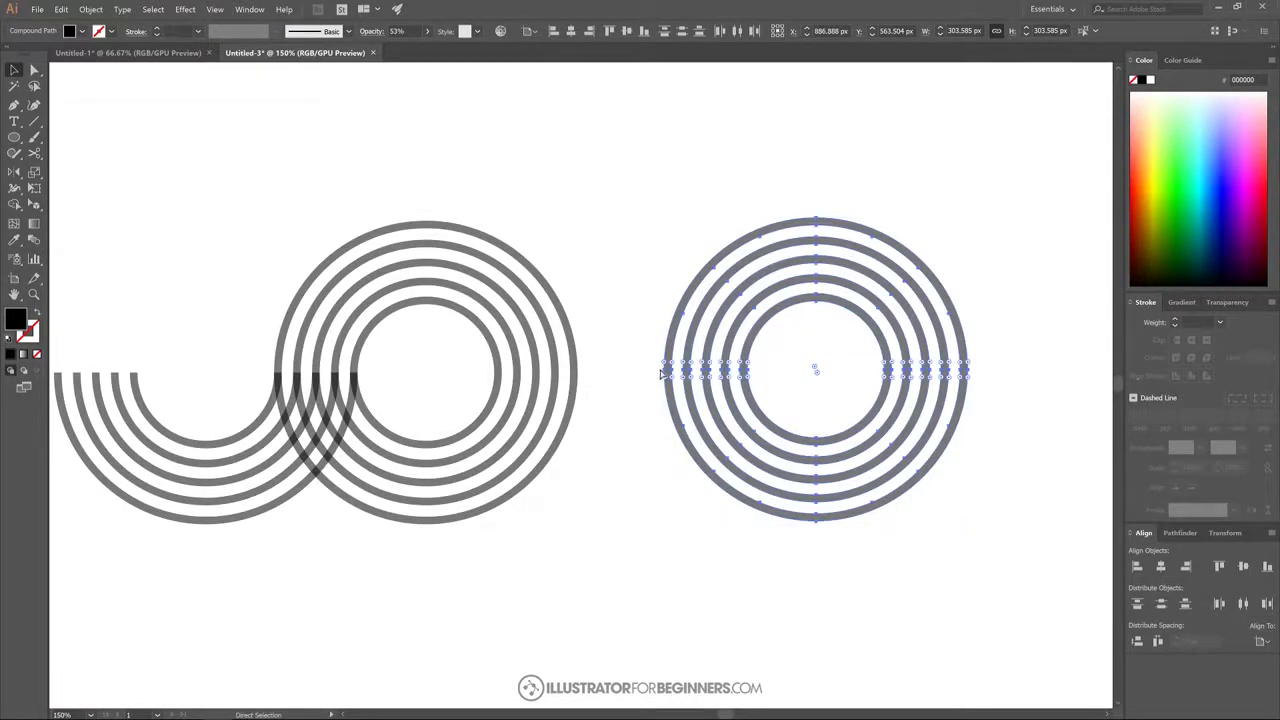
{"action": "left_click_drag", "start_coordinate": [663, 373], "coordinate": [494, 378]}
{"action": "key", "text": "ctrl+minus"}
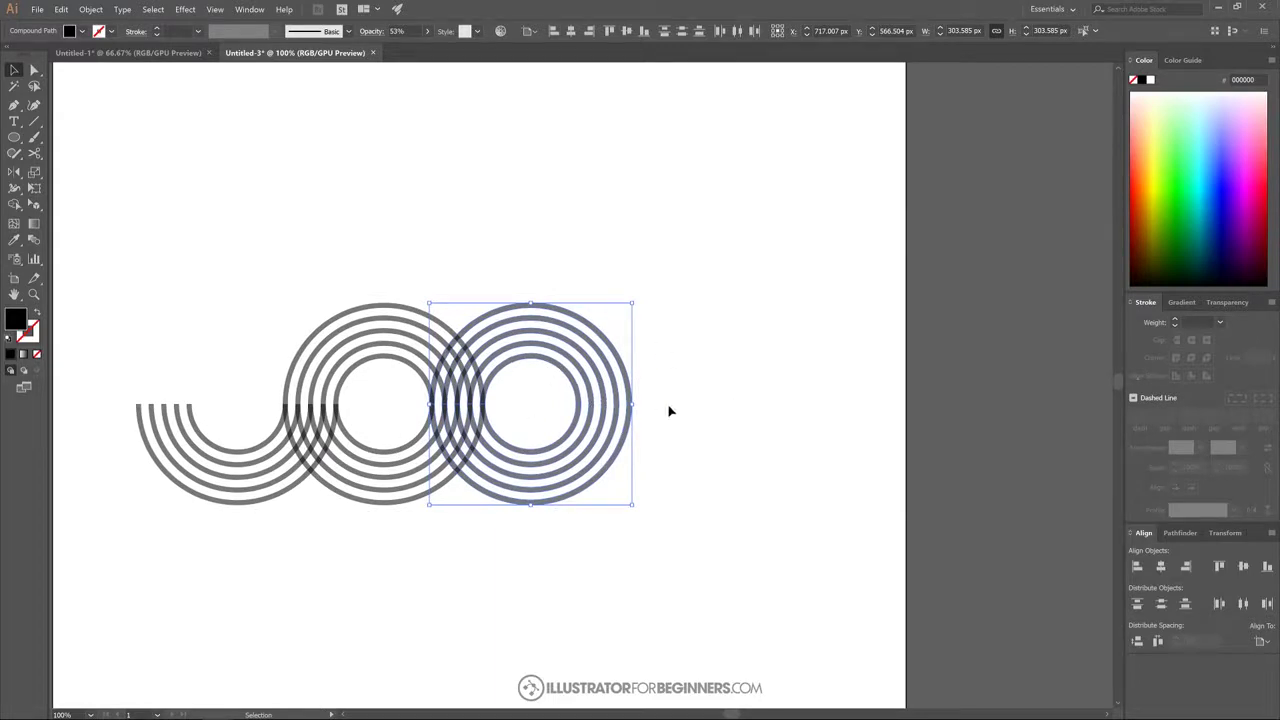
- Duplicate the rightmost full ring to the right and snap the copy so its bands overlap those of the previous ring
{"action": "left_click_drag", "start_coordinate": [537, 453], "coordinate": [751, 451]}
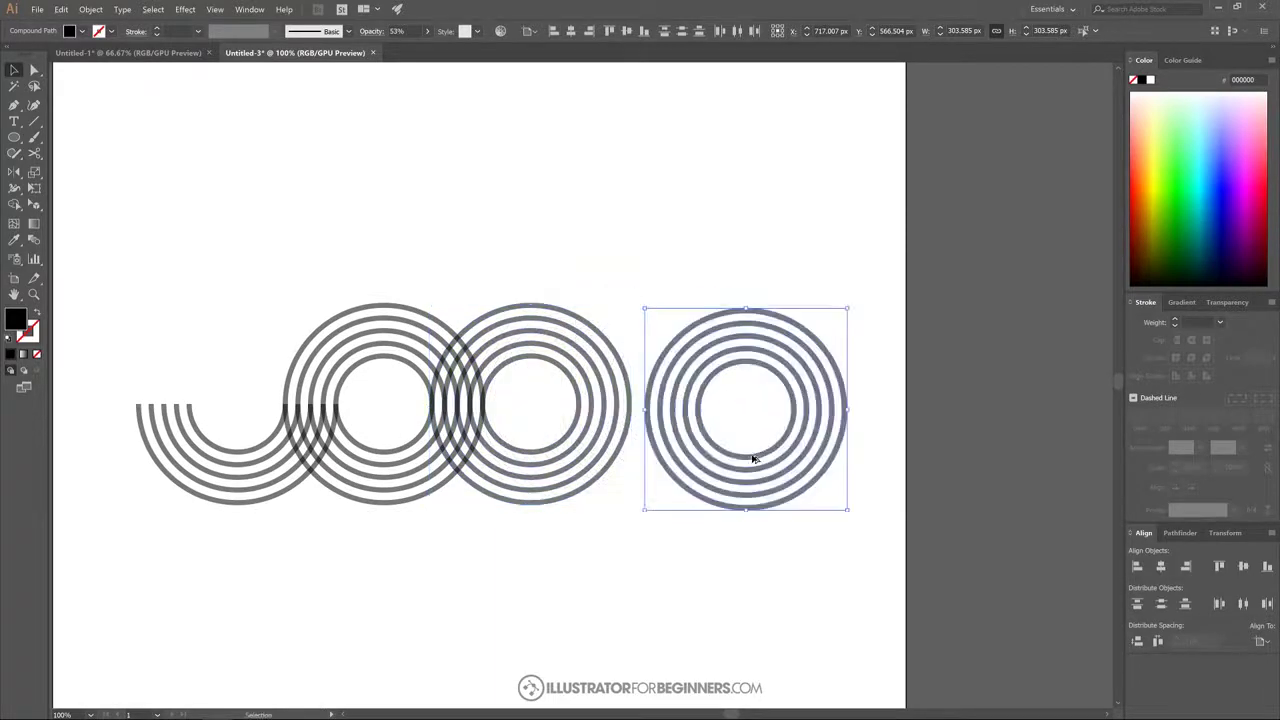
{"action": "scroll", "coordinate": [593, 453], "scroll_direction": "up", "scroll_amount": 1}
{"action": "scroll", "coordinate": [593, 453], "scroll_direction": "up", "scroll_amount": 2}
{"action": "key", "text": "a"}
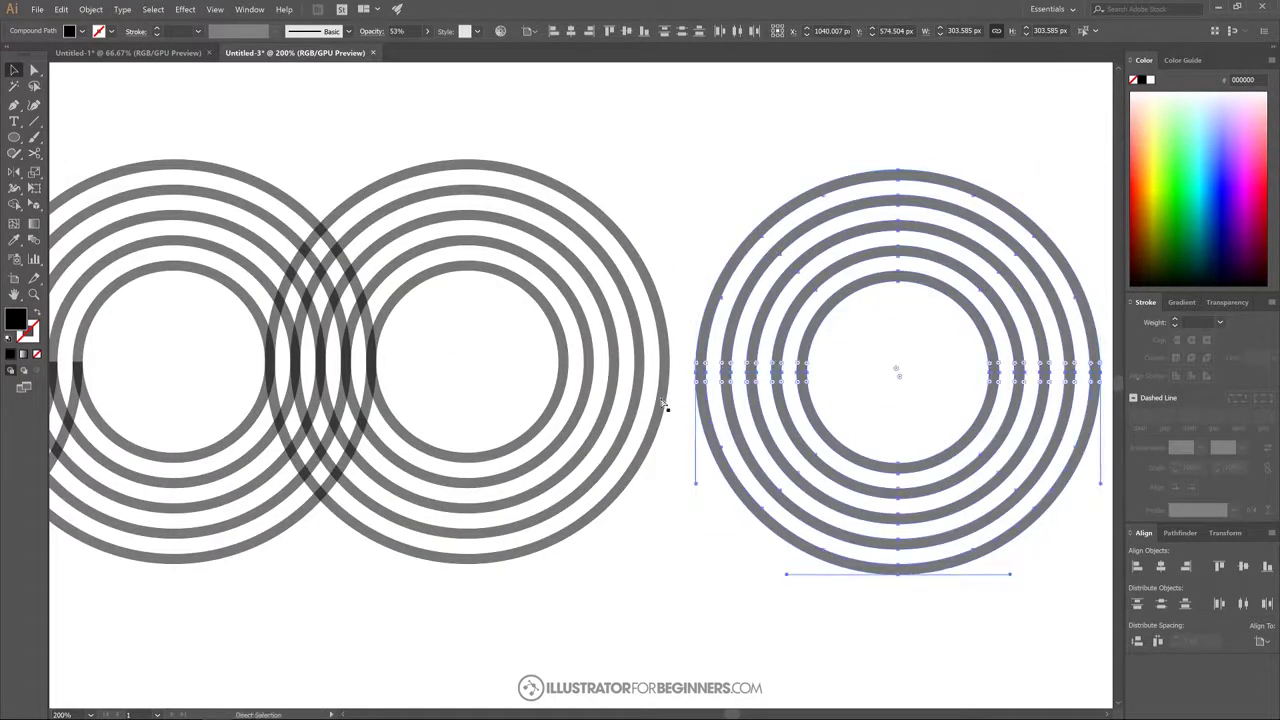
{"action": "key", "text": "v"}
{"action": "left_click_drag", "start_coordinate": [692, 376], "coordinate": [560, 363]}
{"action": "scroll", "coordinate": [550, 505], "scroll_direction": "down", "scroll_amount": 3}
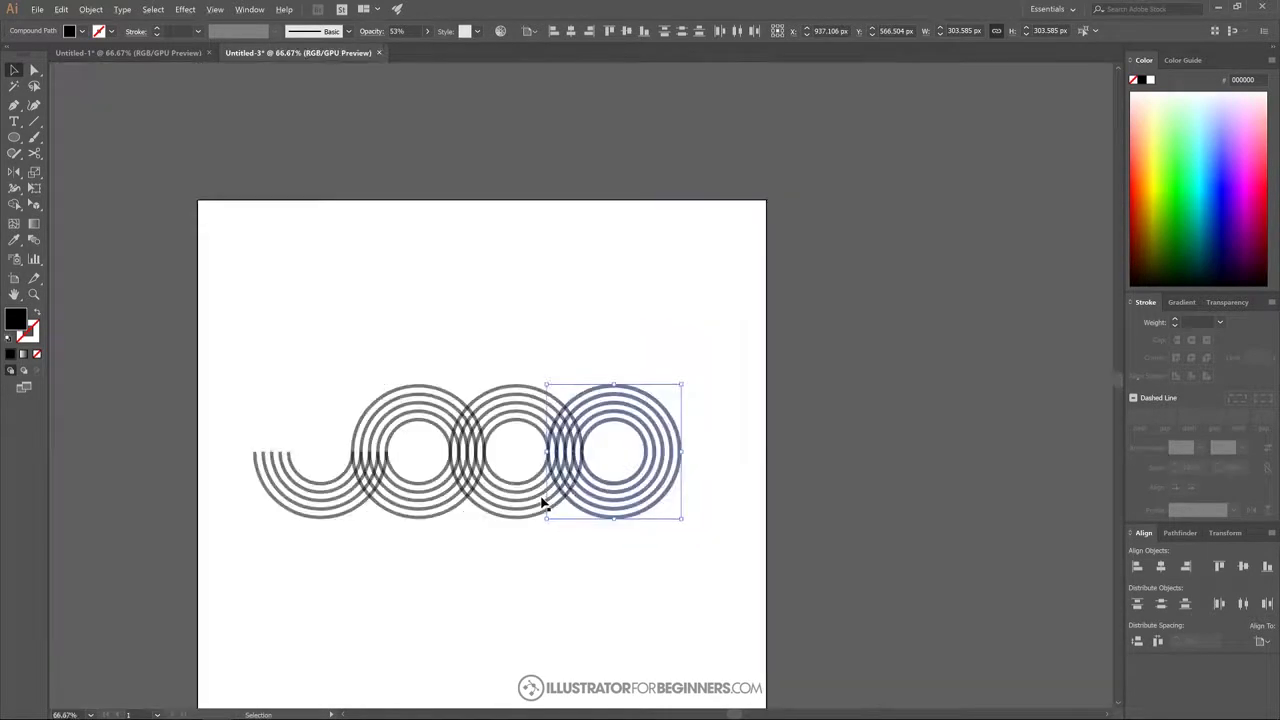
{"action": "left_click_drag", "start_coordinate": [543, 500], "coordinate": [684, 439]}
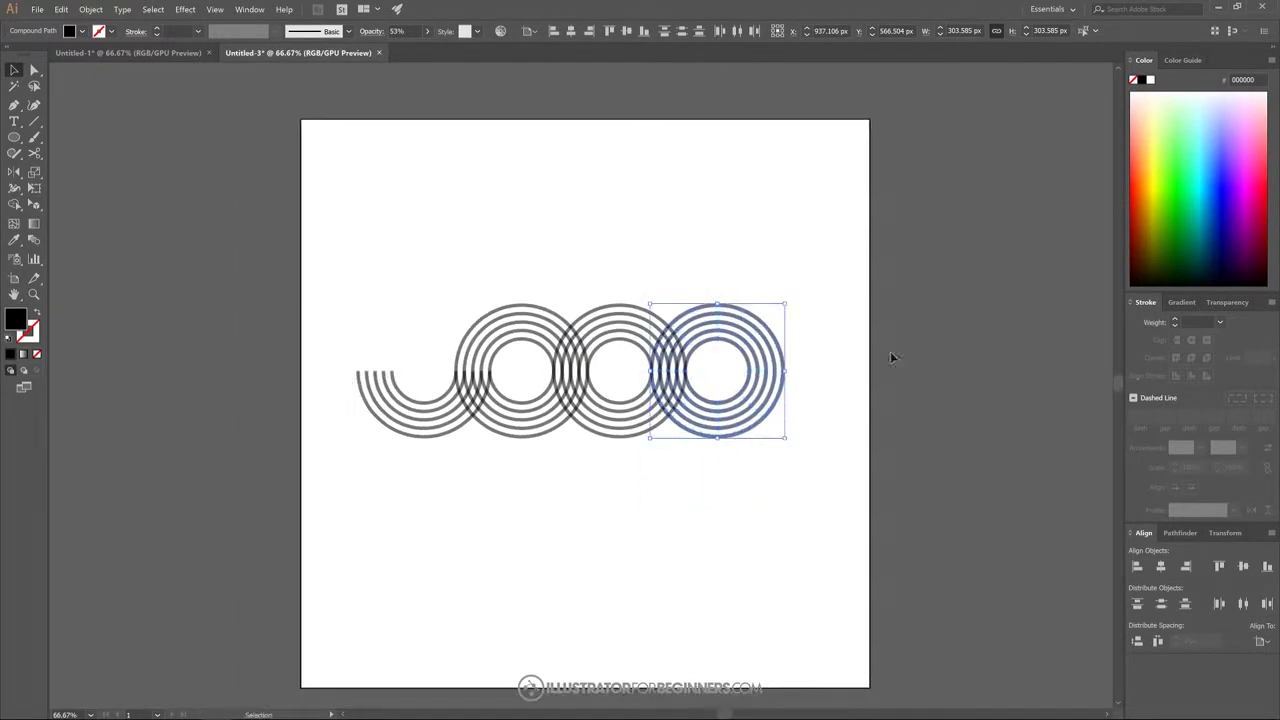
{"action": "left_click", "coordinate": [789, 431]}
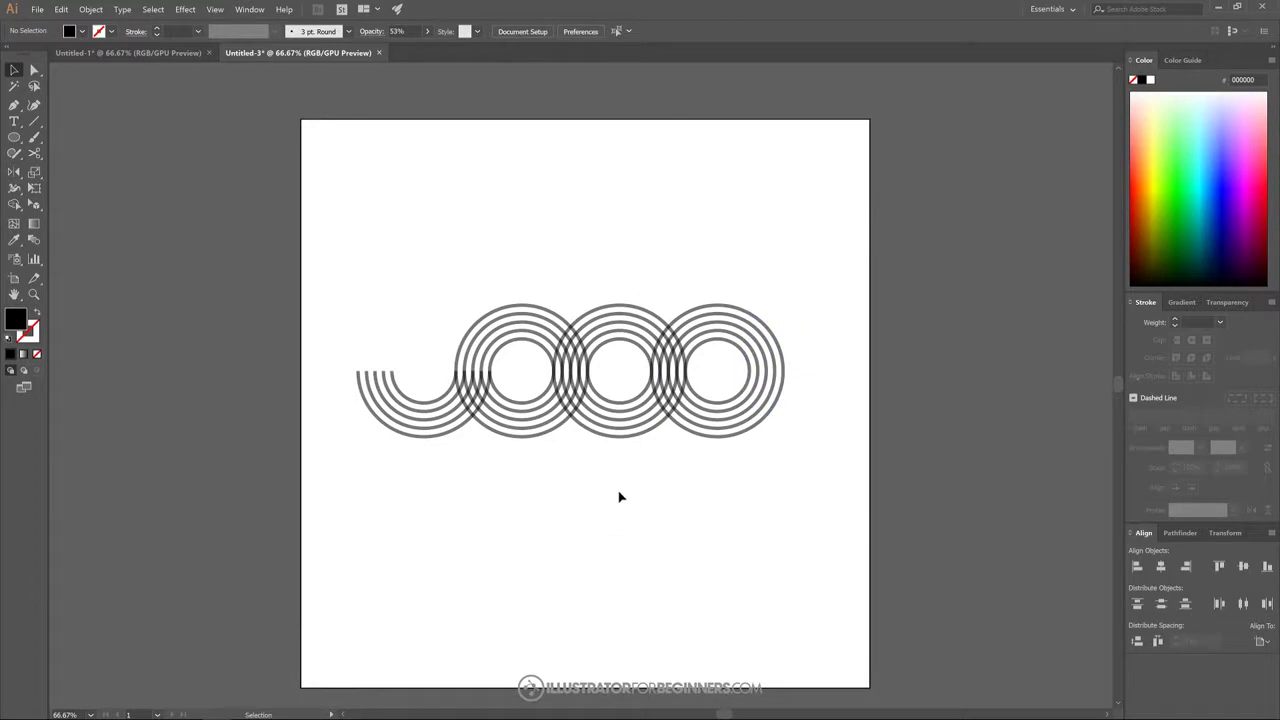
- Duplicate the middle ring's lower half straight down to sit directly beneath it, and compare with the finished logo in Untitled-1
{"action": "left_click", "coordinate": [619, 405]}
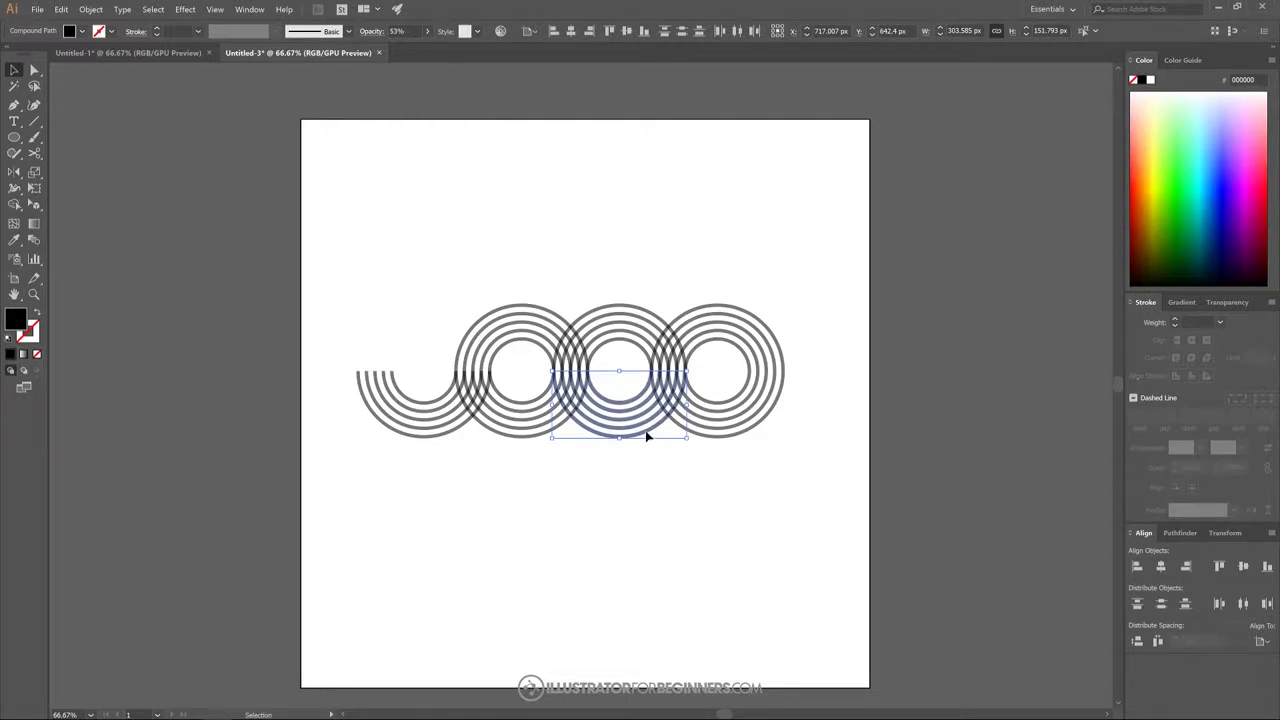
{"action": "left_click_drag", "start_coordinate": [647, 437], "coordinate": [666, 500]}
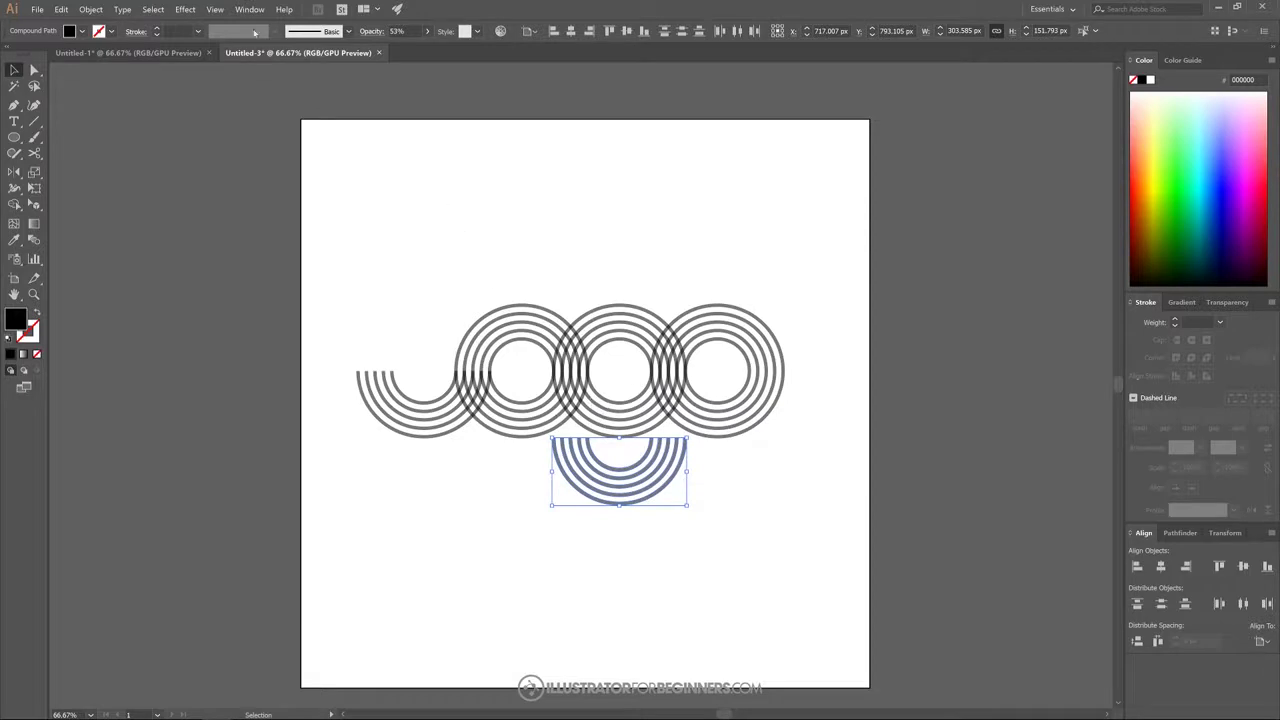
{"action": "left_click", "coordinate": [128, 52]}
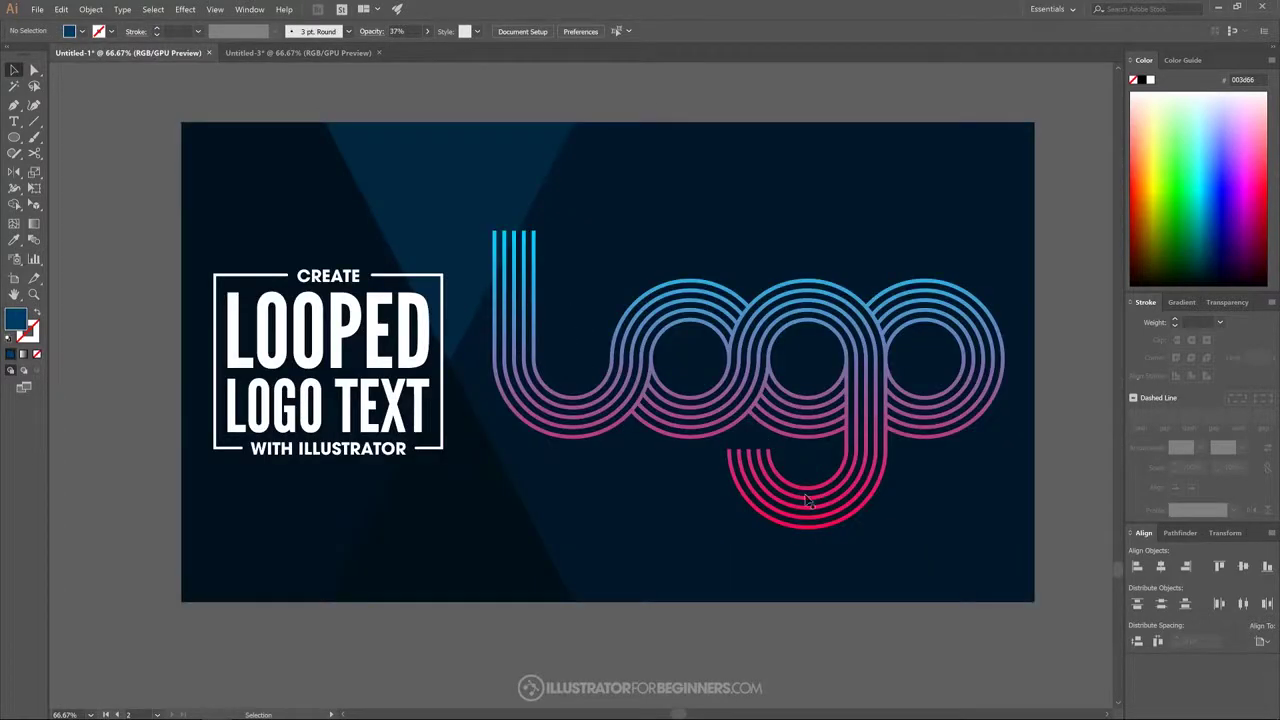
{"action": "left_click", "coordinate": [298, 52]}
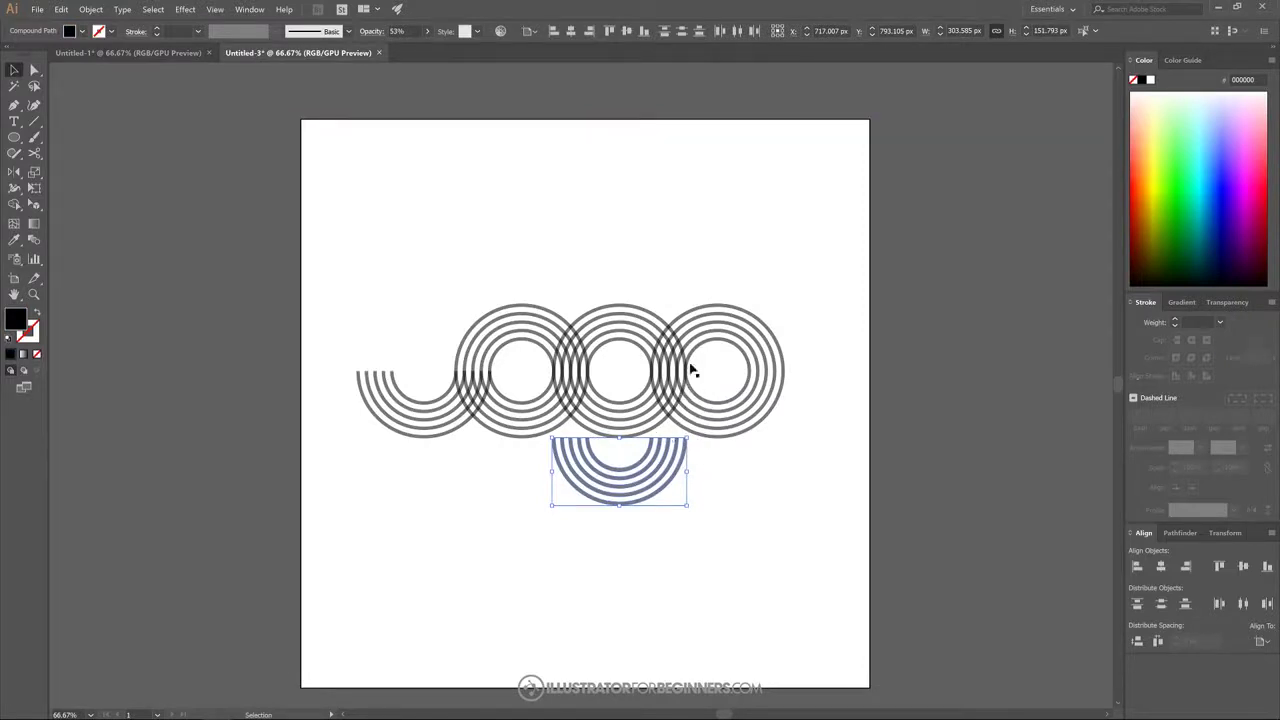
- Draw a closed vertical bar about 7.6 x 151 px with the Pen tool, joining the outermost right bands of the middle ring and lower half-rings
{"action": "scroll", "coordinate": [688, 404], "scroll_direction": "up", "scroll_amount": 4}
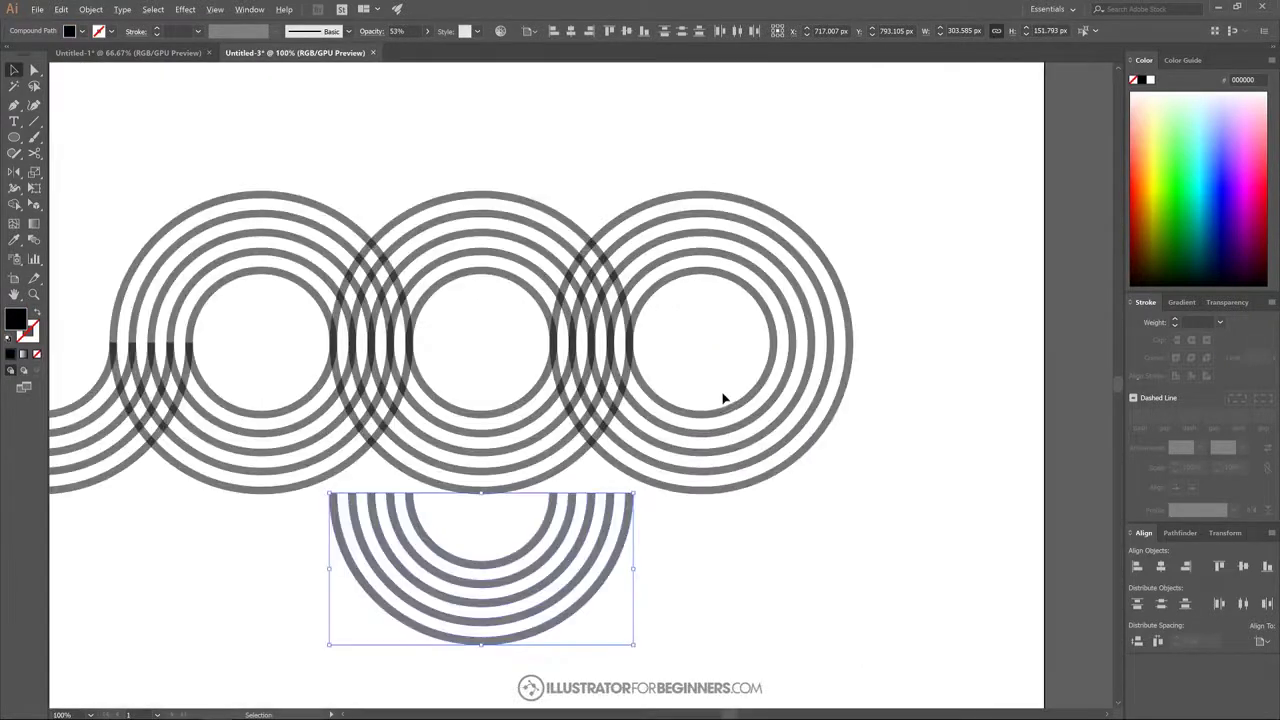
{"action": "scroll", "coordinate": [604, 392], "scroll_direction": "down", "scroll_amount": 1}
{"action": "scroll", "coordinate": [770, 282], "scroll_direction": "left", "scroll_amount": 2}
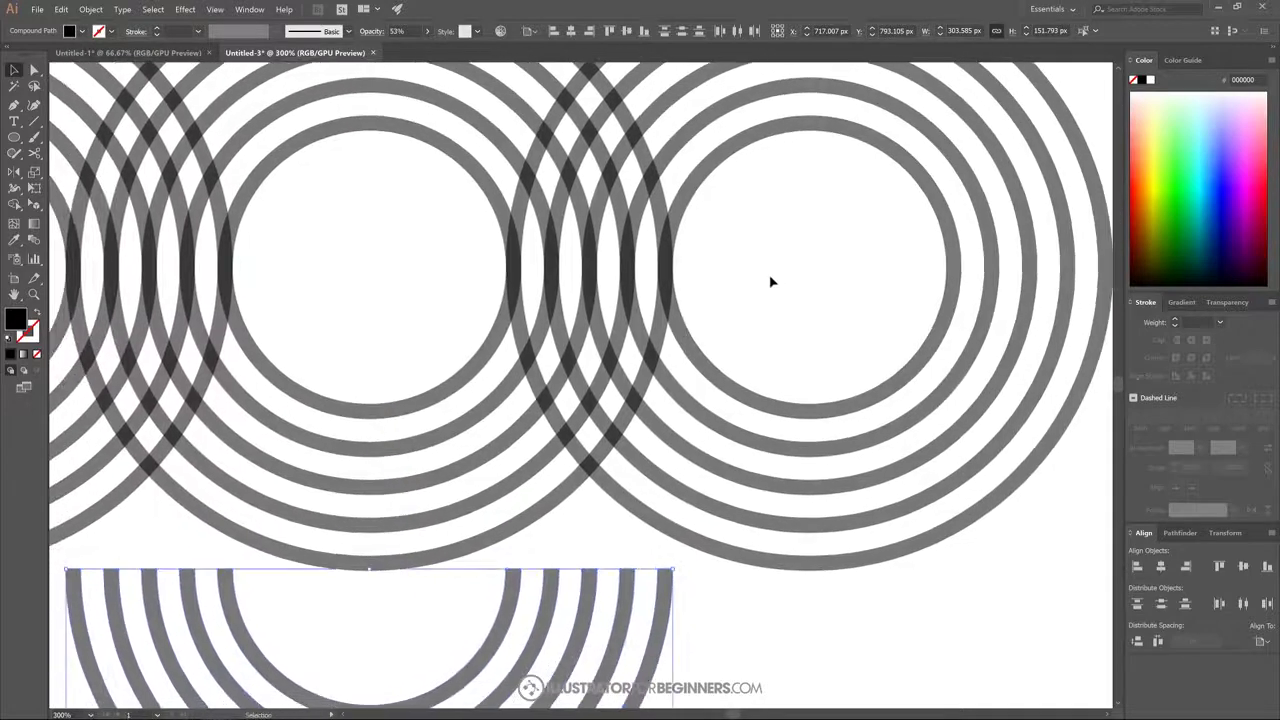
{"action": "left_click", "coordinate": [796, 289]}
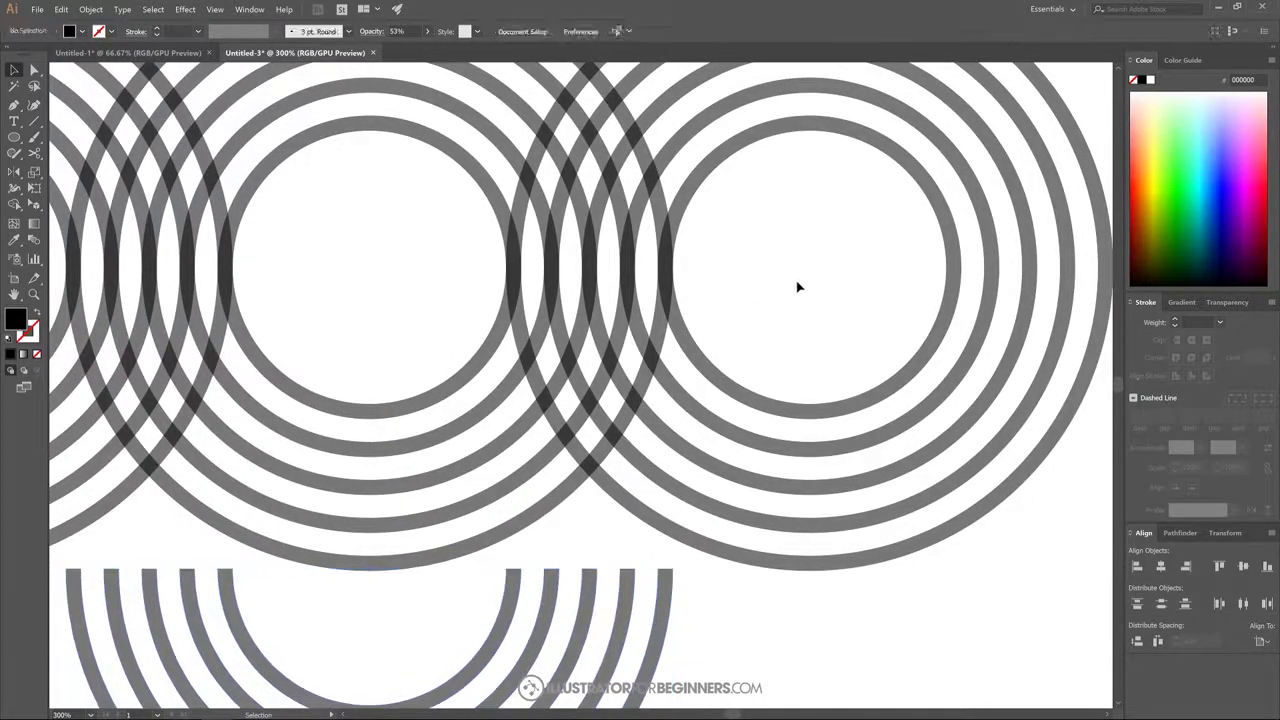
{"action": "left_click", "coordinate": [14, 105]}
{"action": "left_click", "coordinate": [673, 571]}
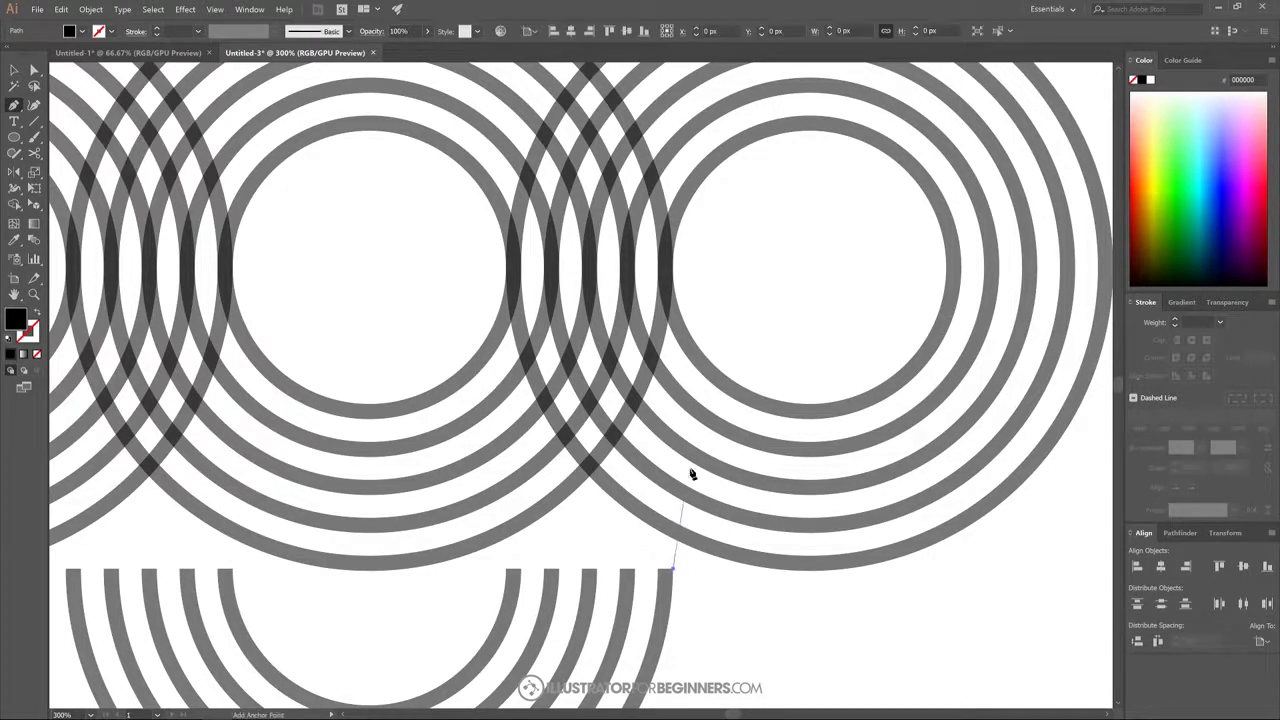
{"action": "left_click", "coordinate": [673, 270]}
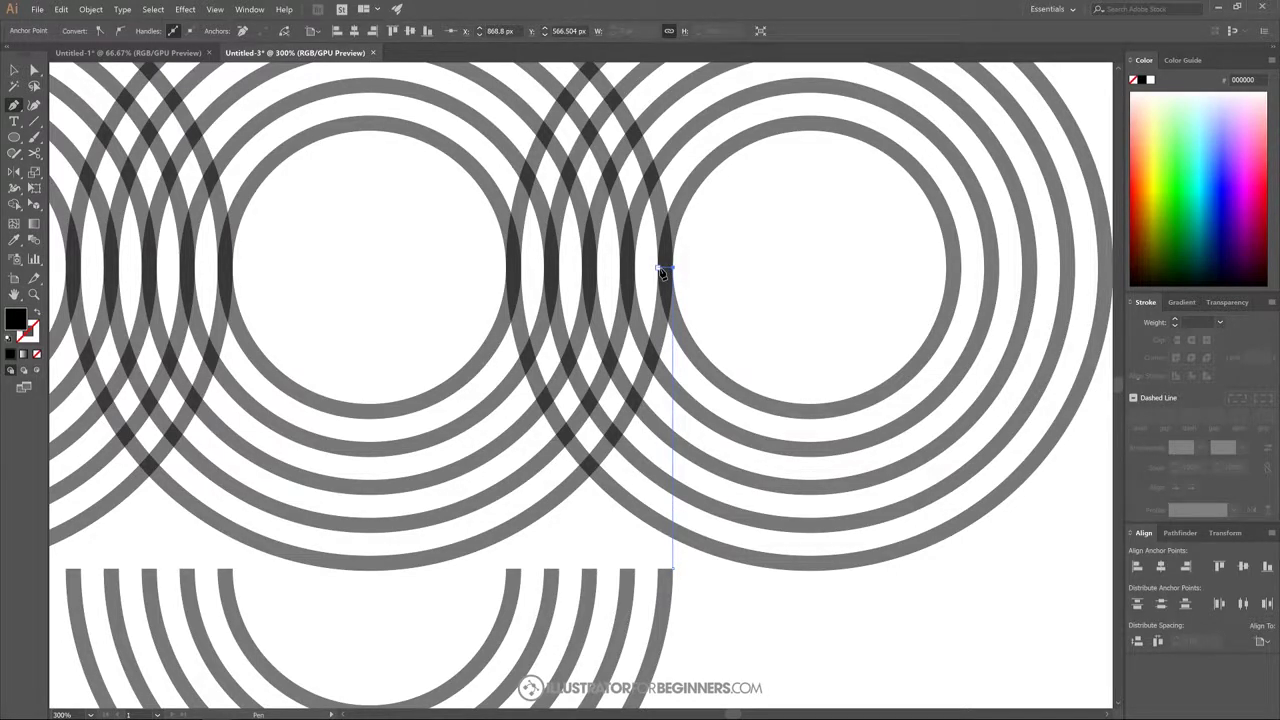
{"action": "left_click", "coordinate": [660, 270]}
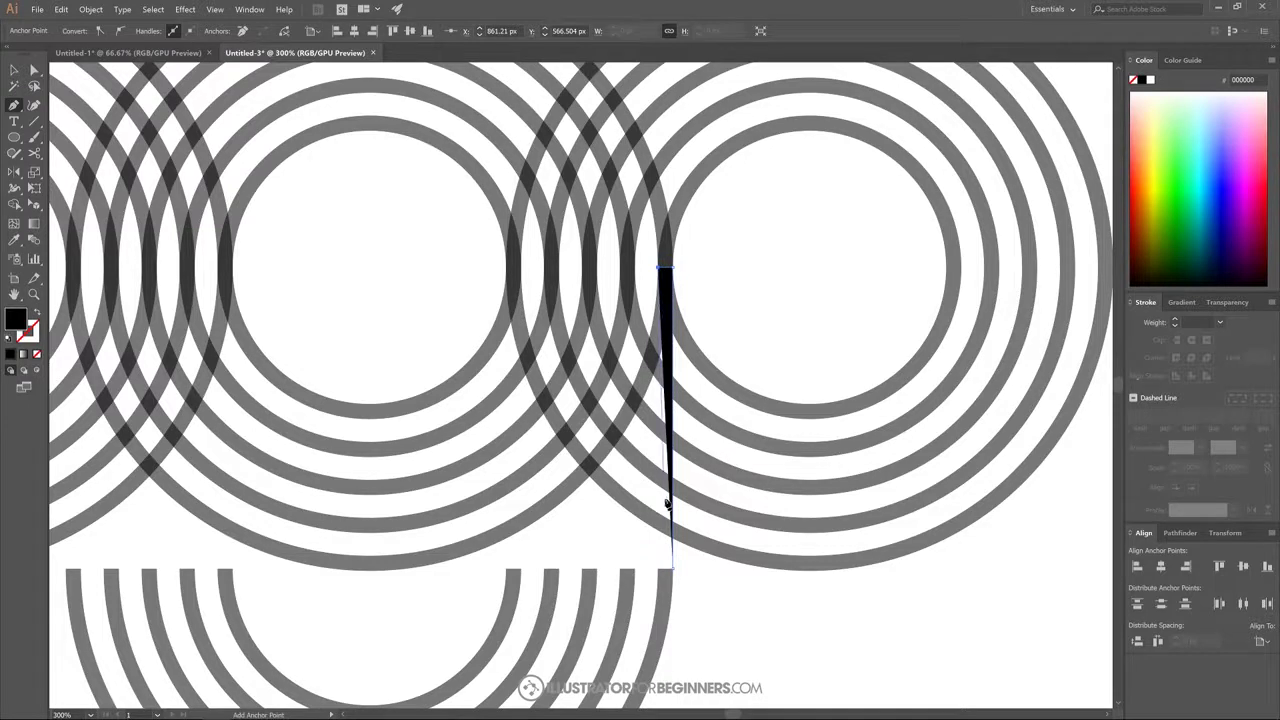
{"action": "left_click", "coordinate": [660, 570]}
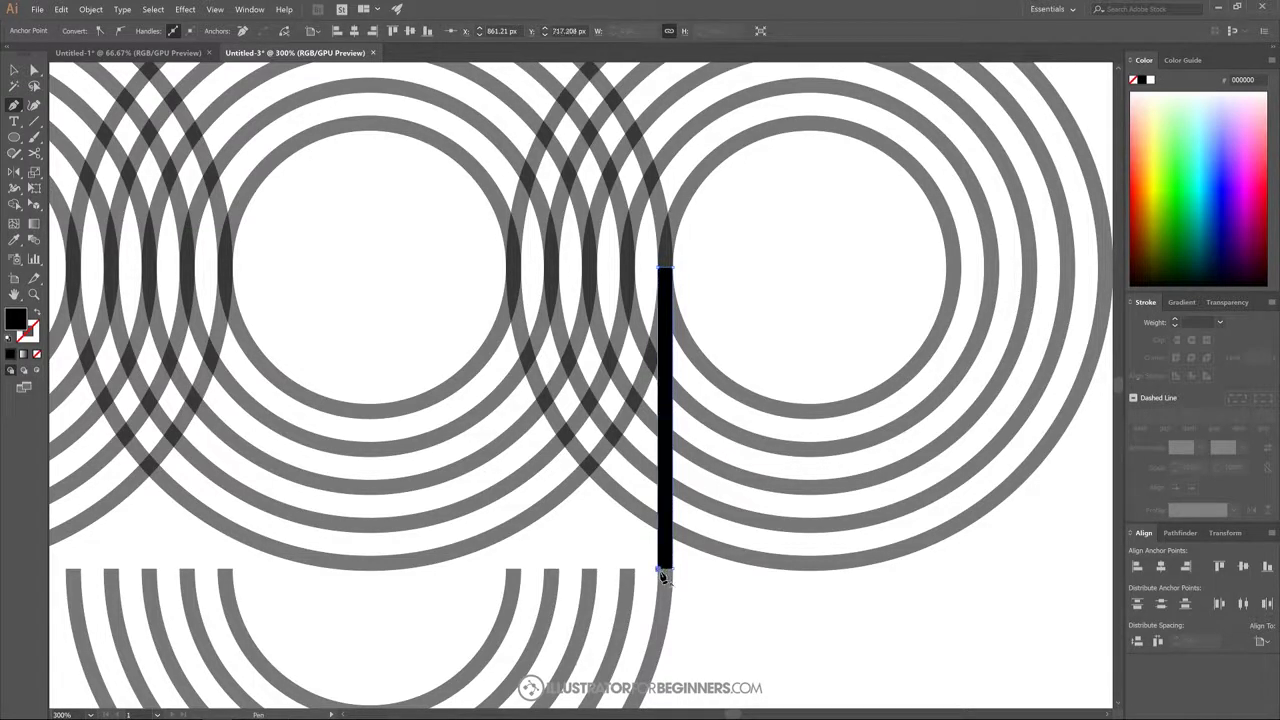
{"action": "left_click", "coordinate": [672, 571]}
{"action": "left_click", "coordinate": [14, 69]}
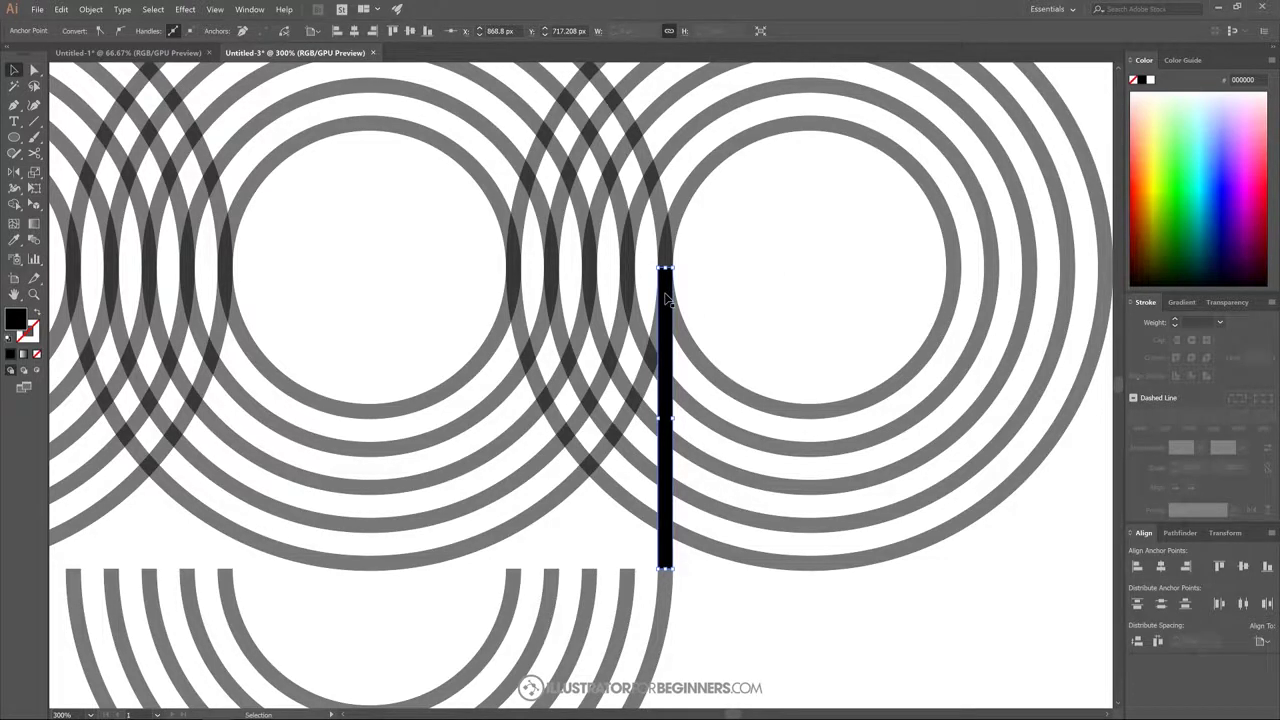
- Set the new vertical bar's opacity to 50%
{"action": "left_click", "coordinate": [666, 298]}
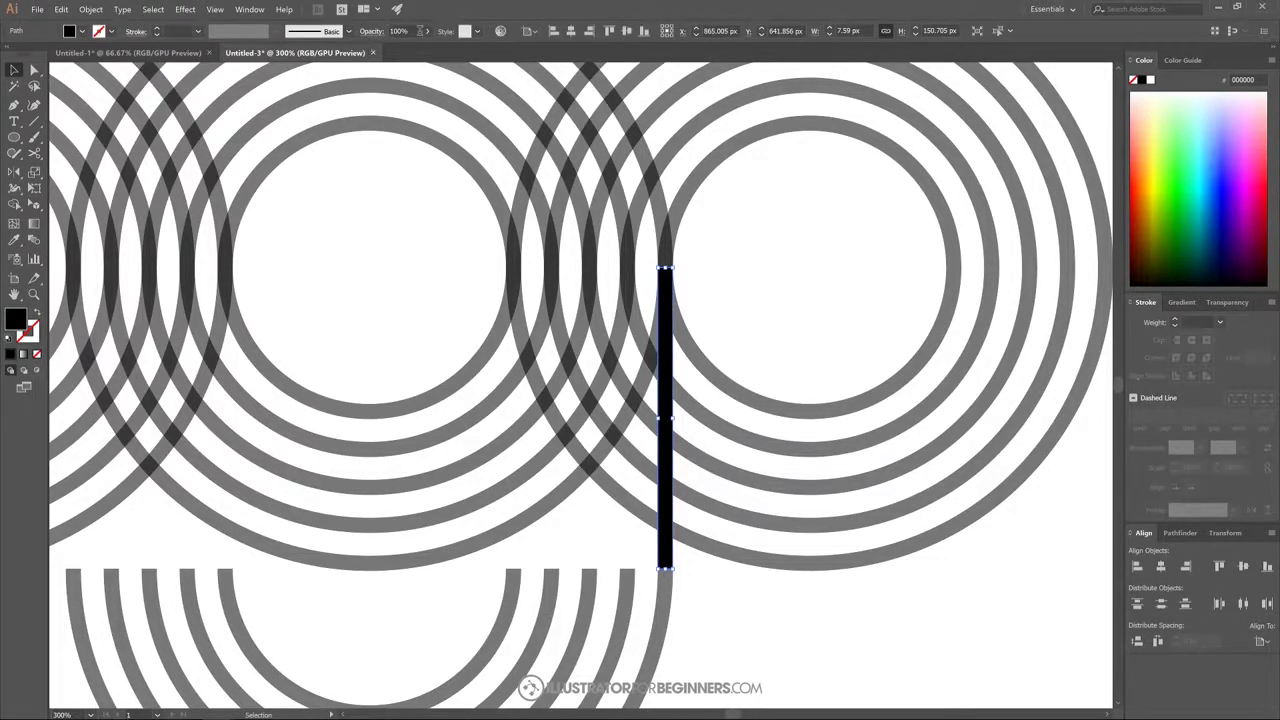
{"action": "left_click", "coordinate": [427, 31]}
{"action": "left_click_drag", "start_coordinate": [431, 49], "coordinate": [419, 48]}
{"action": "left_click_drag", "start_coordinate": [404, 52], "coordinate": [402, 52]}
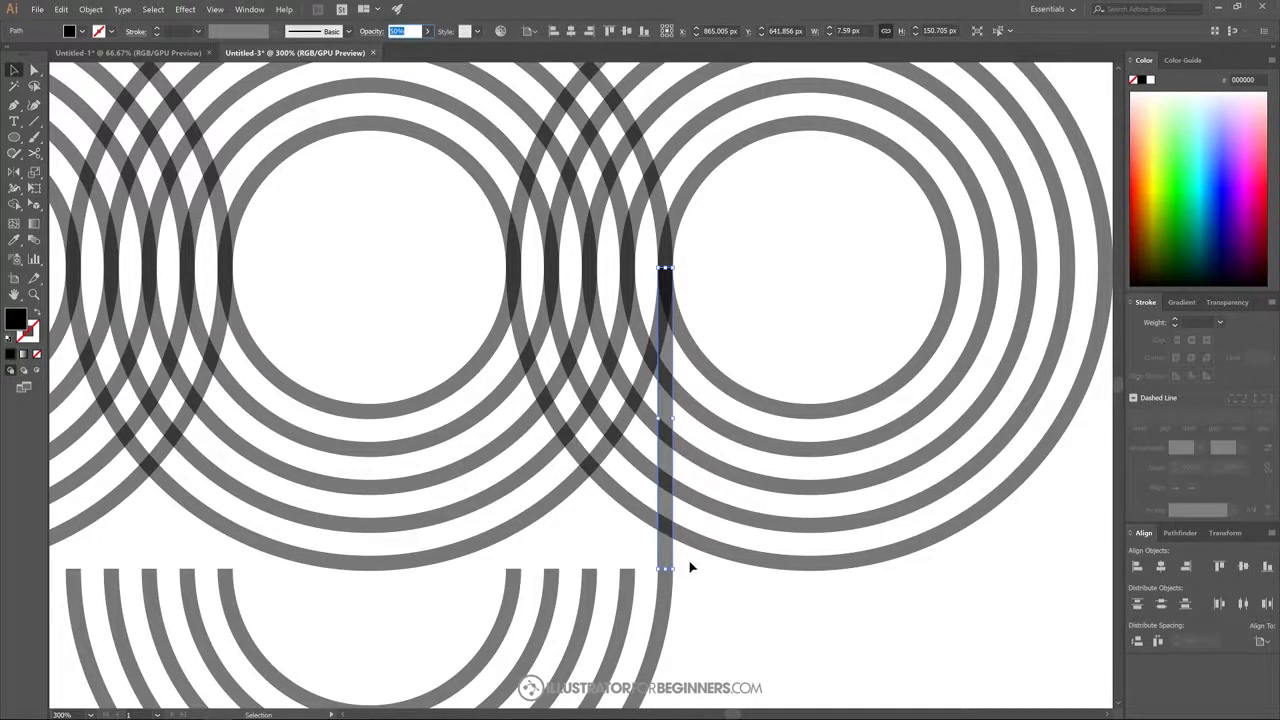
- Duplicate the vertical bar four times and snap each copy onto the remaining right-hand bands to complete the g's stem
{"action": "left_click_drag", "start_coordinate": [672, 557], "coordinate": [627, 545]}
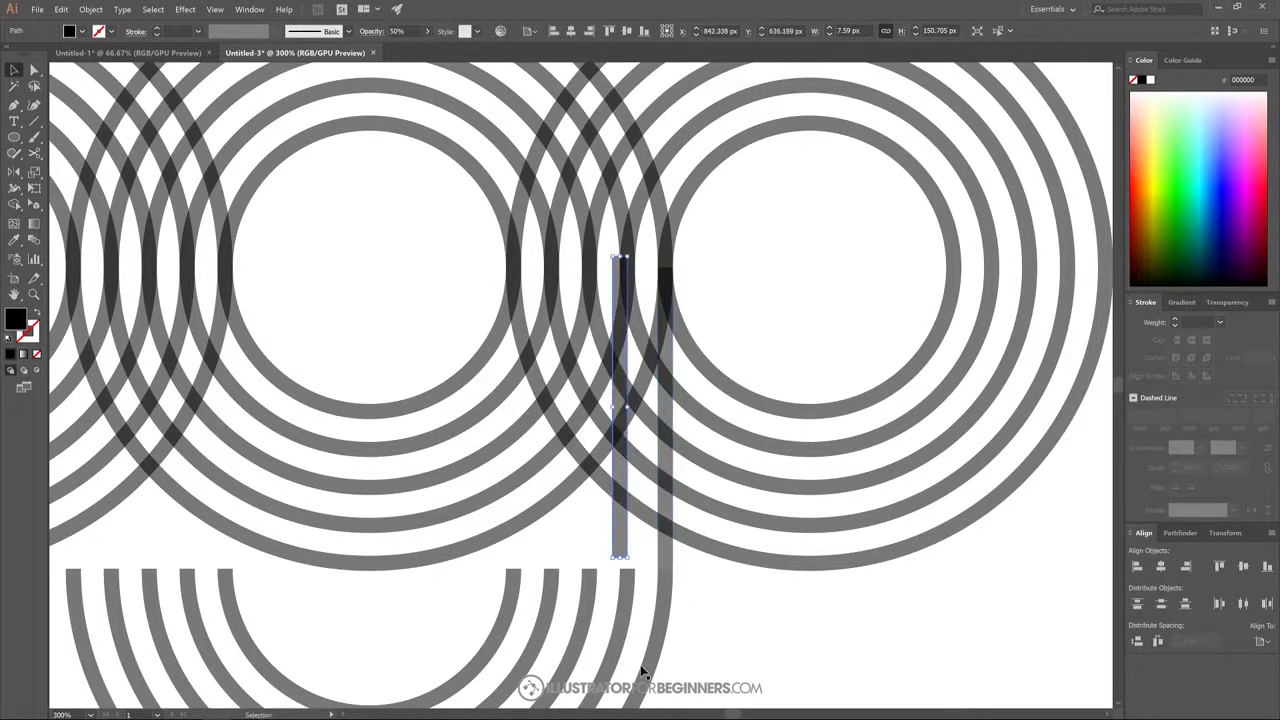
{"action": "key", "text": "a"}
{"action": "key", "text": "v"}
{"action": "left_click_drag", "start_coordinate": [629, 563], "coordinate": [637, 572]}
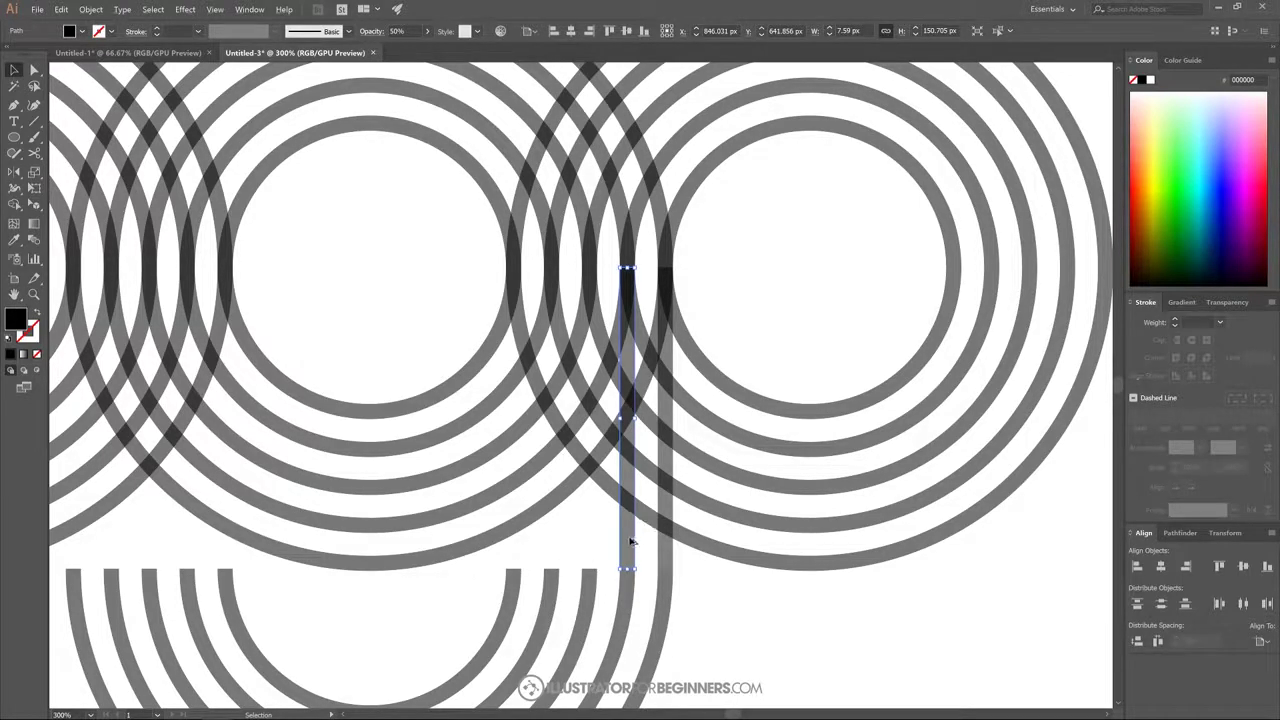
{"action": "left_click_drag", "start_coordinate": [630, 565], "coordinate": [597, 566]}
{"action": "key", "text": "a"}
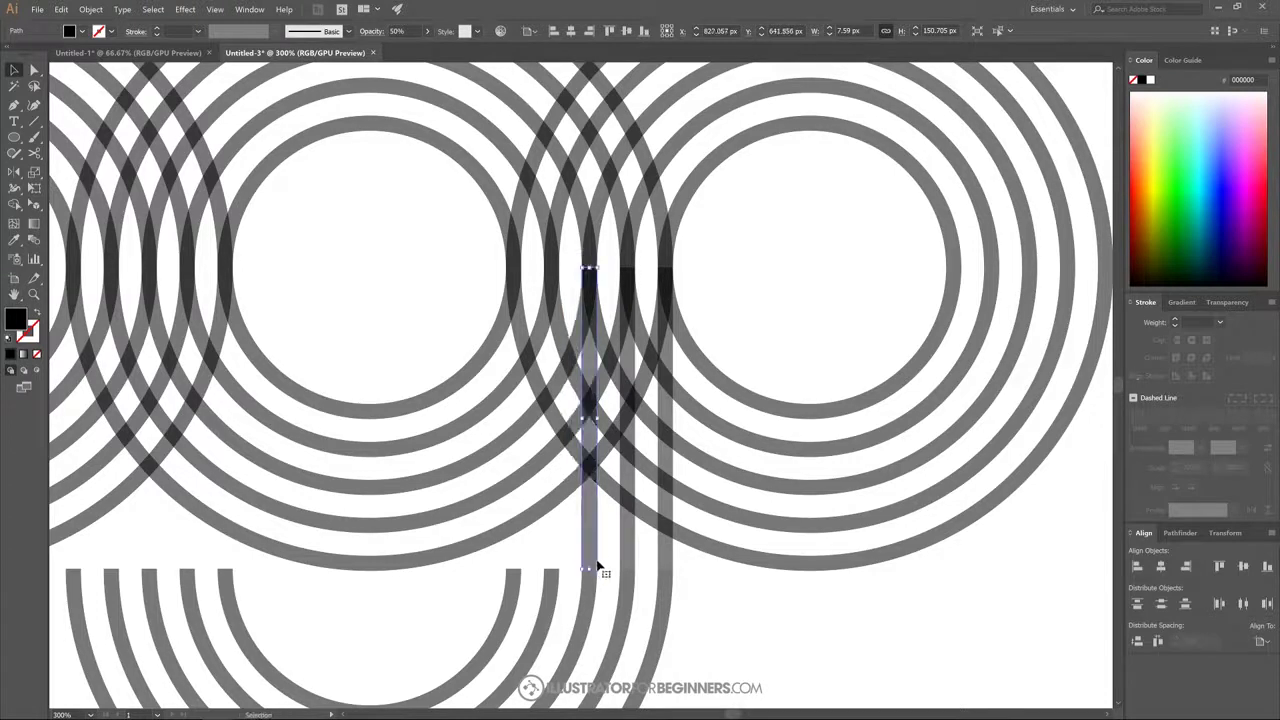
{"action": "key", "text": "v"}
{"action": "left_click_drag", "start_coordinate": [553, 529], "coordinate": [518, 569]}
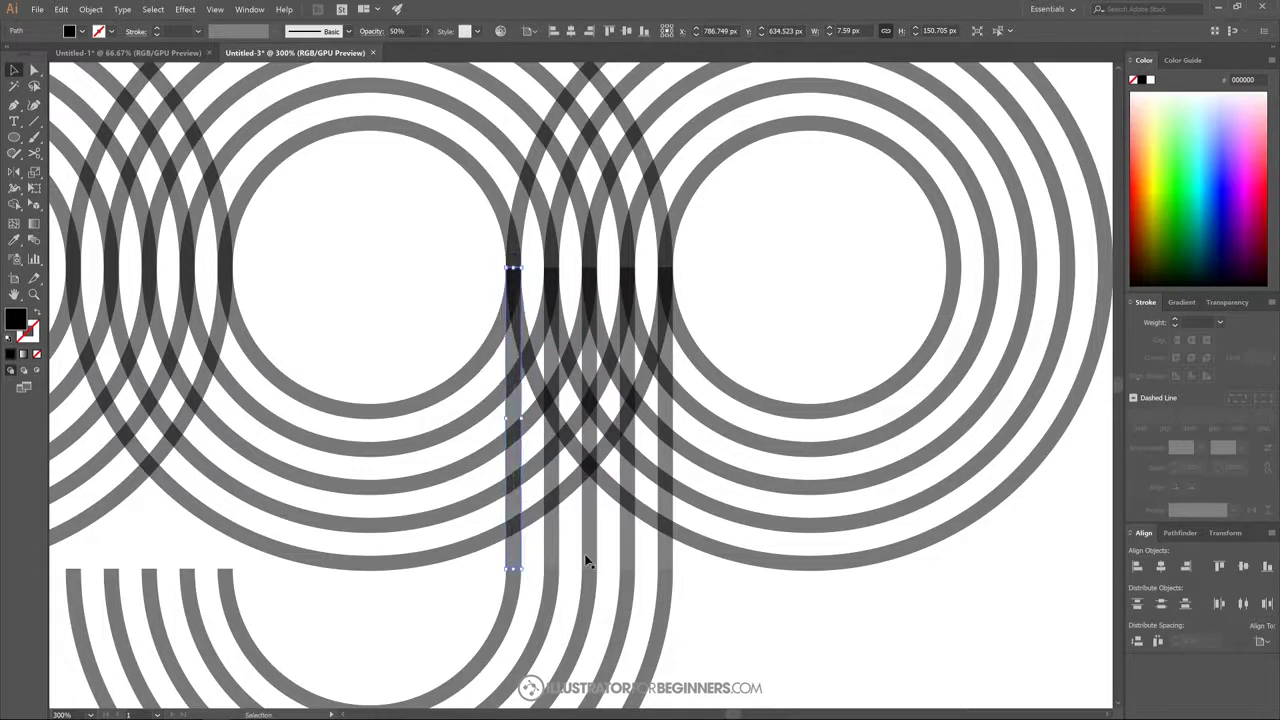
{"action": "left_click", "coordinate": [712, 626]}
{"action": "scroll", "coordinate": [573, 597], "scroll_direction": "down", "scroll_amount": 3}
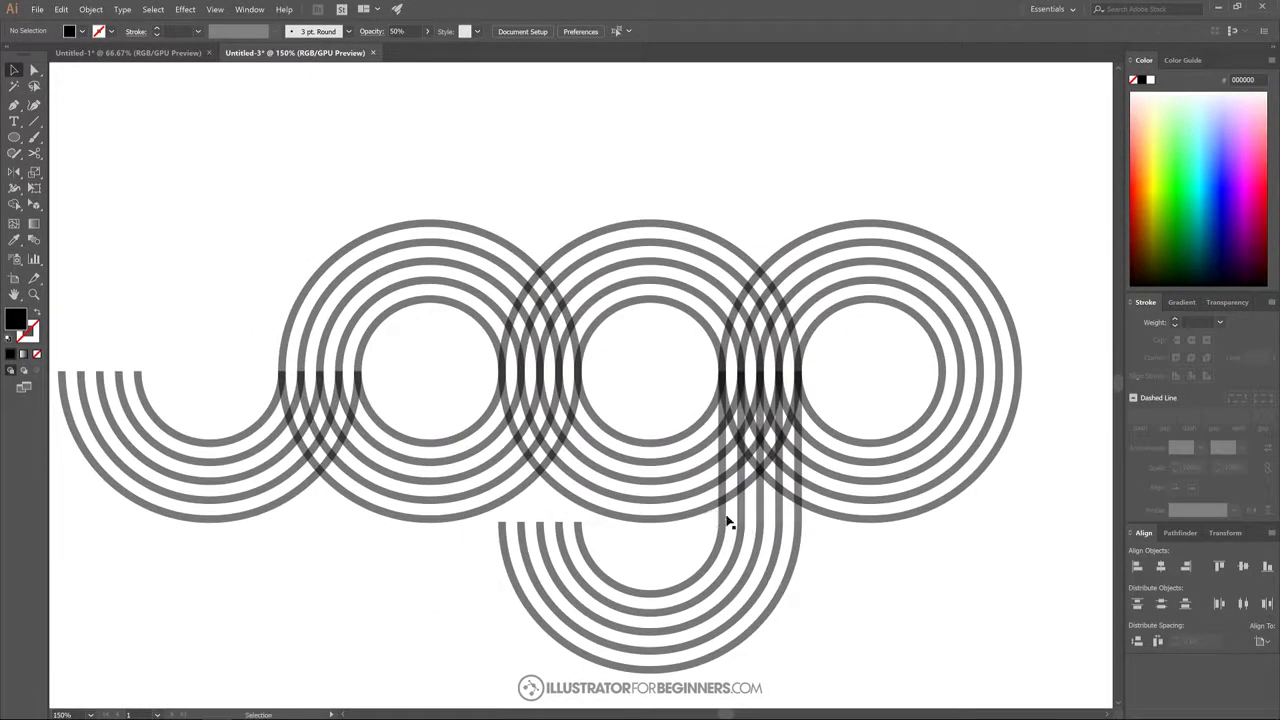
- Select all five vertical bars of the g's stem and drag a duplicate of them out to the left
{"action": "scroll", "coordinate": [787, 533], "scroll_direction": "up", "scroll_amount": 3}
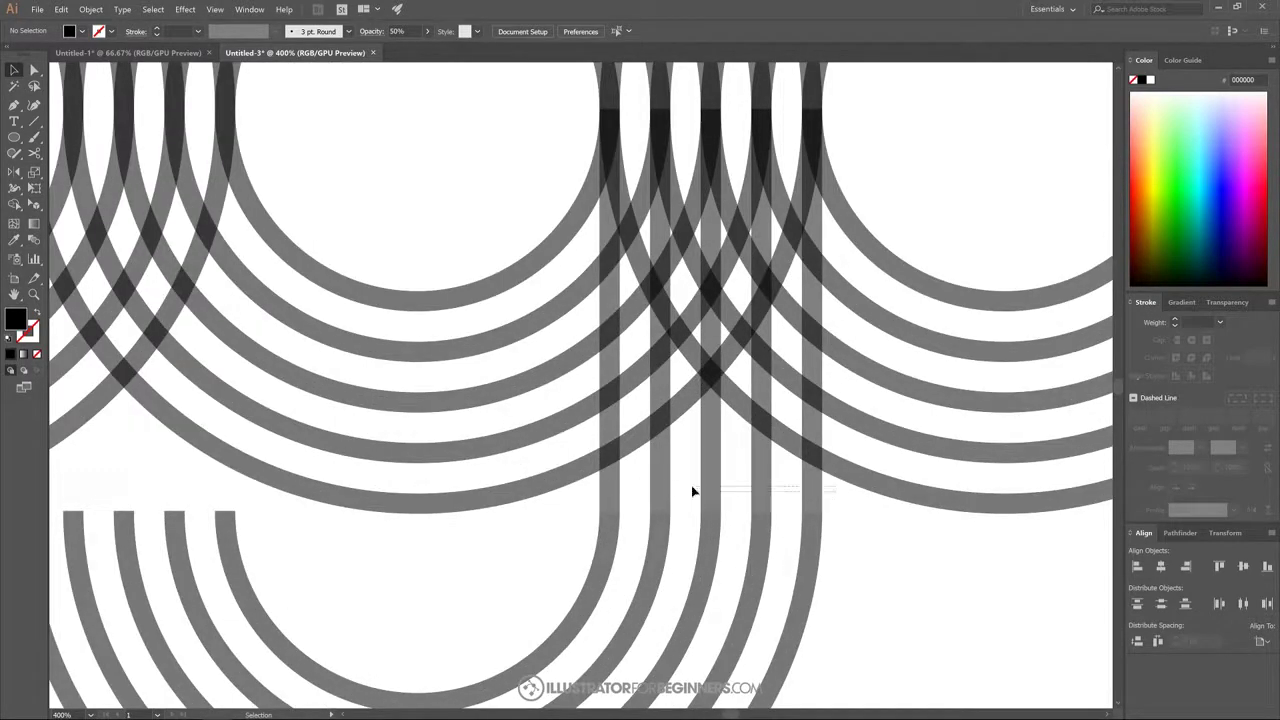
{"action": "left_click_drag", "start_coordinate": [692, 490], "coordinate": [582, 495]}
{"action": "left_click", "coordinate": [703, 510]}
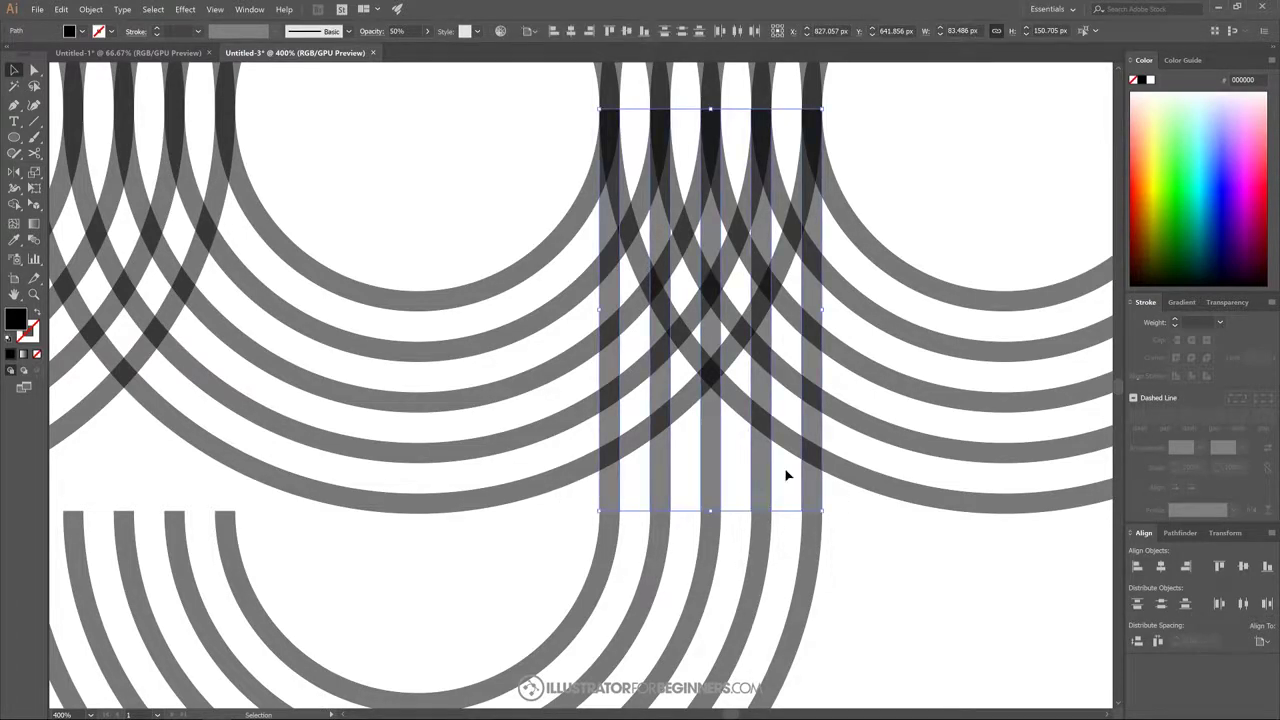
{"action": "left_click_drag", "start_coordinate": [764, 480], "coordinate": [483, 545]}
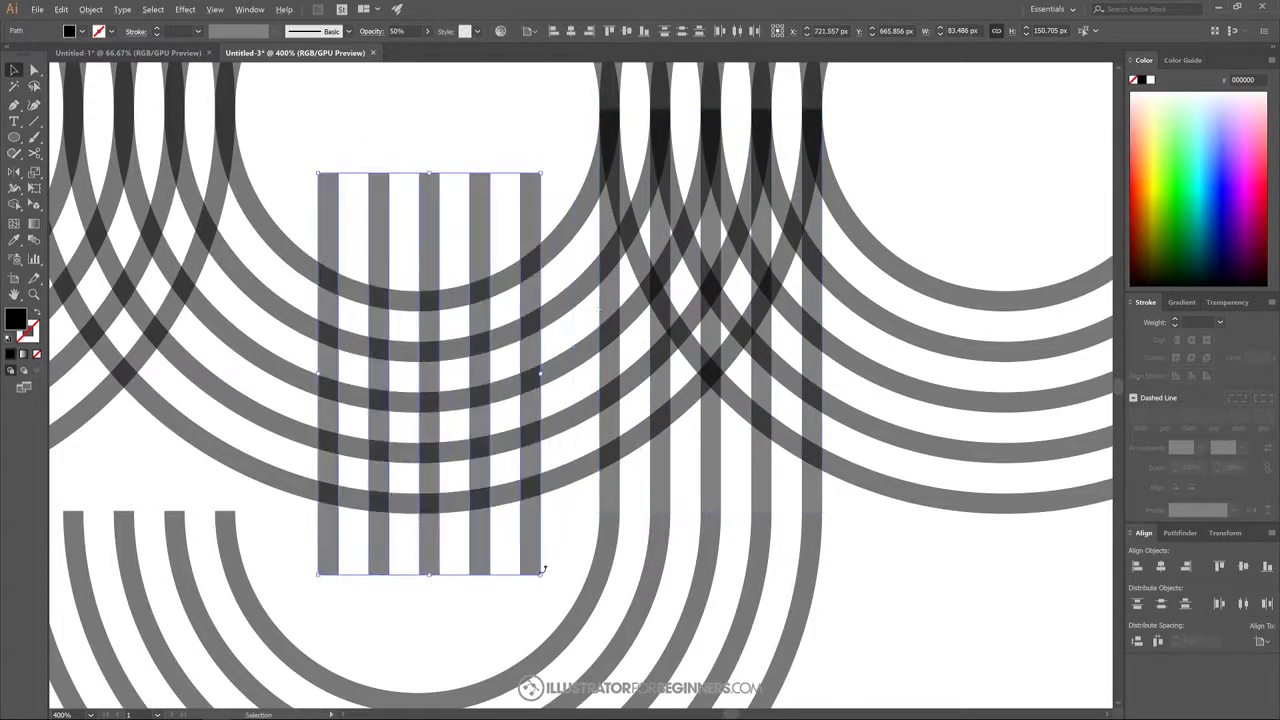
- Move the copied bars to the start of the wordmark and snap them onto the open left ends of the first half-rings
{"action": "scroll", "coordinate": [538, 572], "scroll_direction": "down", "scroll_amount": 4}
{"action": "scroll", "coordinate": [424, 520], "scroll_direction": "left", "scroll_amount": 5}
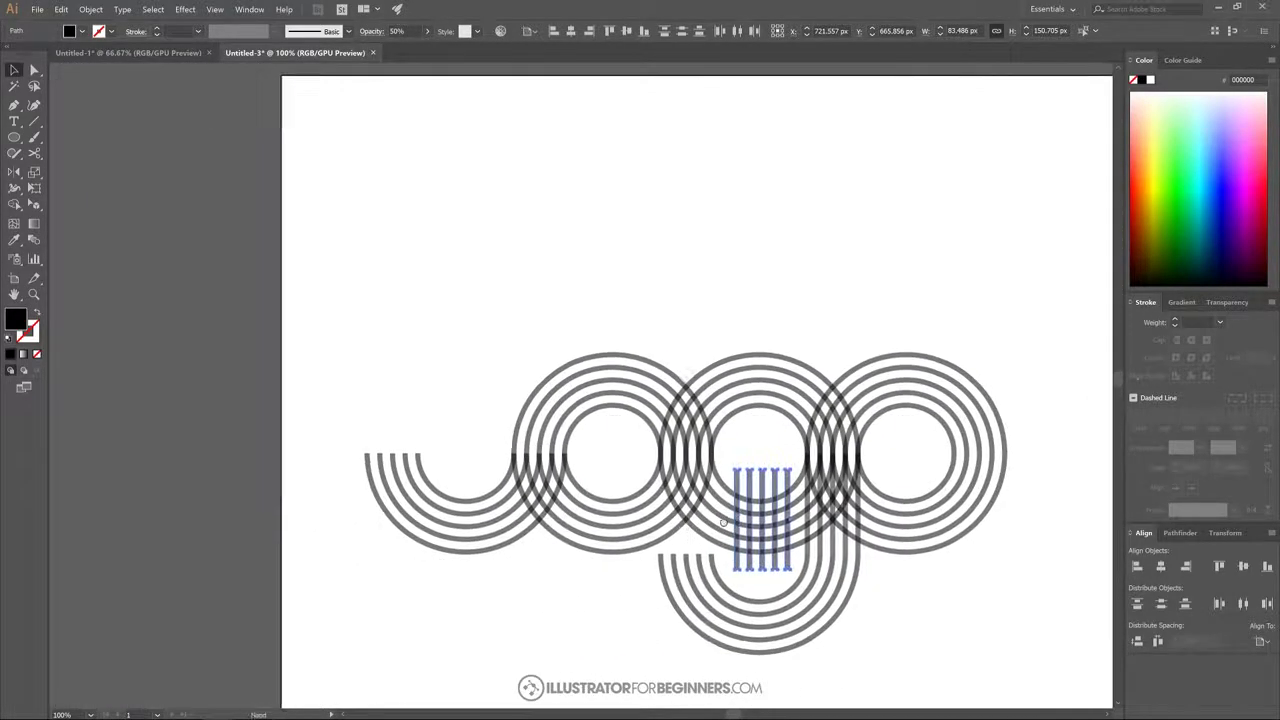
{"action": "mouse_move", "coordinate": [847, 566]}
{"action": "left_mouse_down"}
{"action": "mouse_move", "coordinate": [612, 468]}
{"action": "mouse_move", "coordinate": [483, 434]}
{"action": "mouse_move", "coordinate": [470, 446]}
{"action": "left_mouse_up"}
{"action": "scroll", "coordinate": [453, 458], "scroll_direction": "up", "scroll_amount": 4}
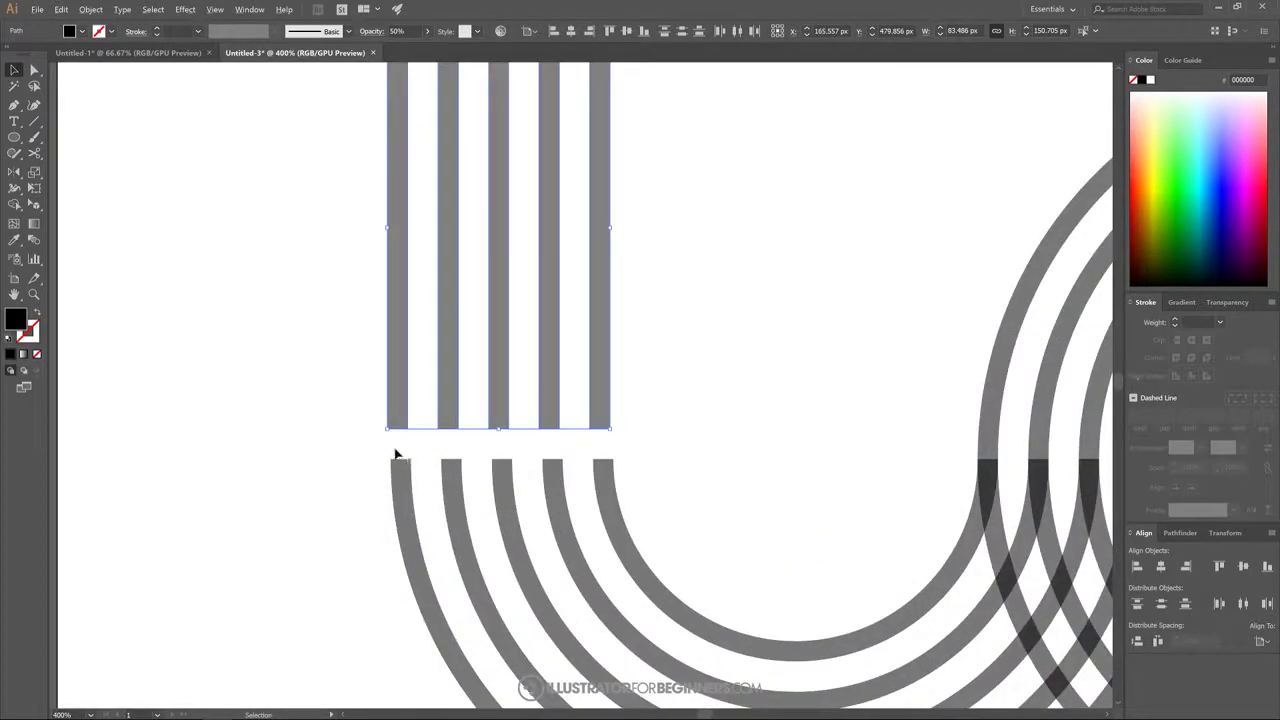
{"action": "key", "text": "a"}
{"action": "left_click_drag", "start_coordinate": [389, 430], "coordinate": [391, 461]}
{"action": "key", "text": "v"}
{"action": "scroll", "coordinate": [663, 466], "scroll_direction": "down", "scroll_amount": 3}
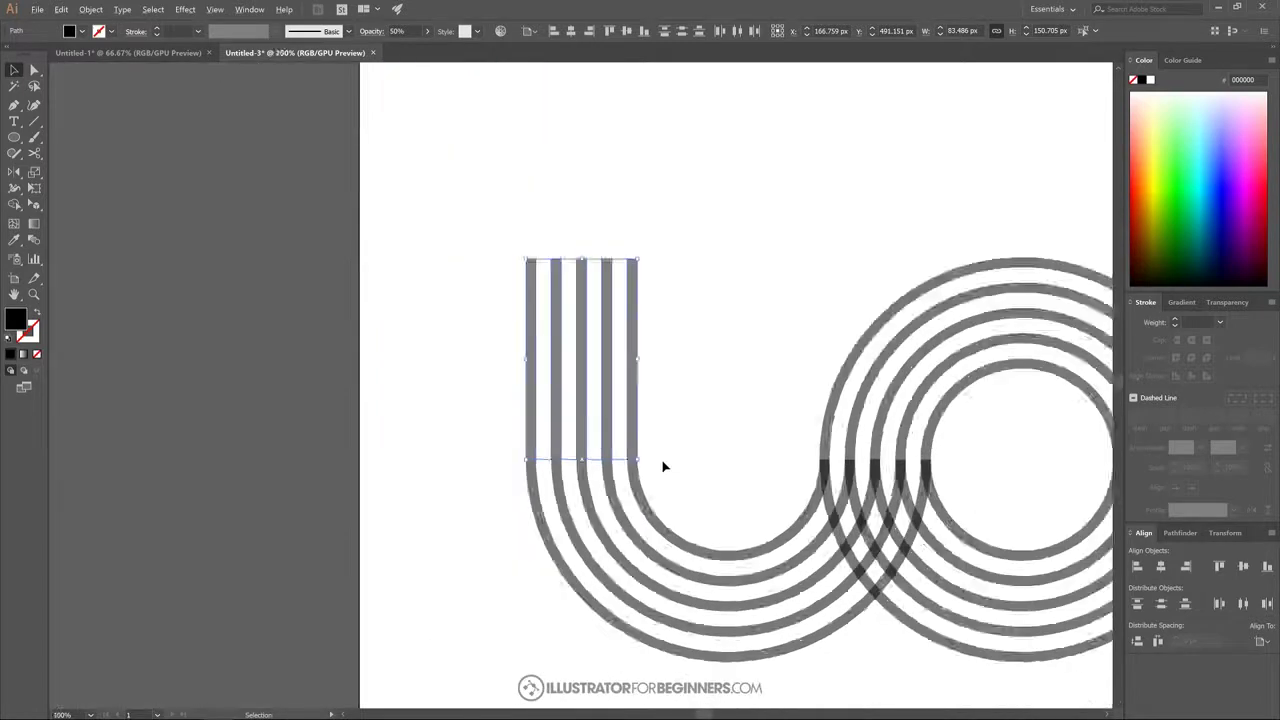
{"action": "left_click", "coordinate": [711, 447]}
- Select the l's five vertical bars and compare their height with the finished logo in the Untitled-1 document
{"action": "left_click_drag", "start_coordinate": [703, 426], "coordinate": [545, 455]}
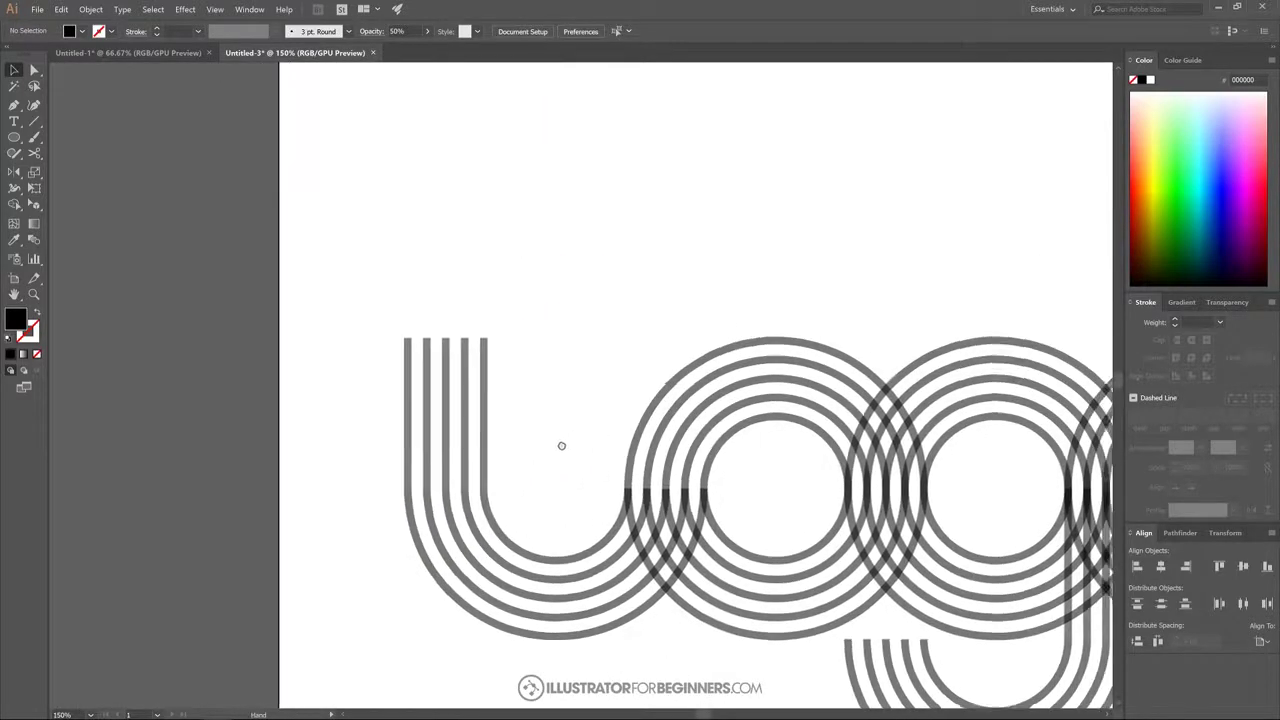
{"action": "left_click_drag", "start_coordinate": [594, 335], "coordinate": [438, 330]}
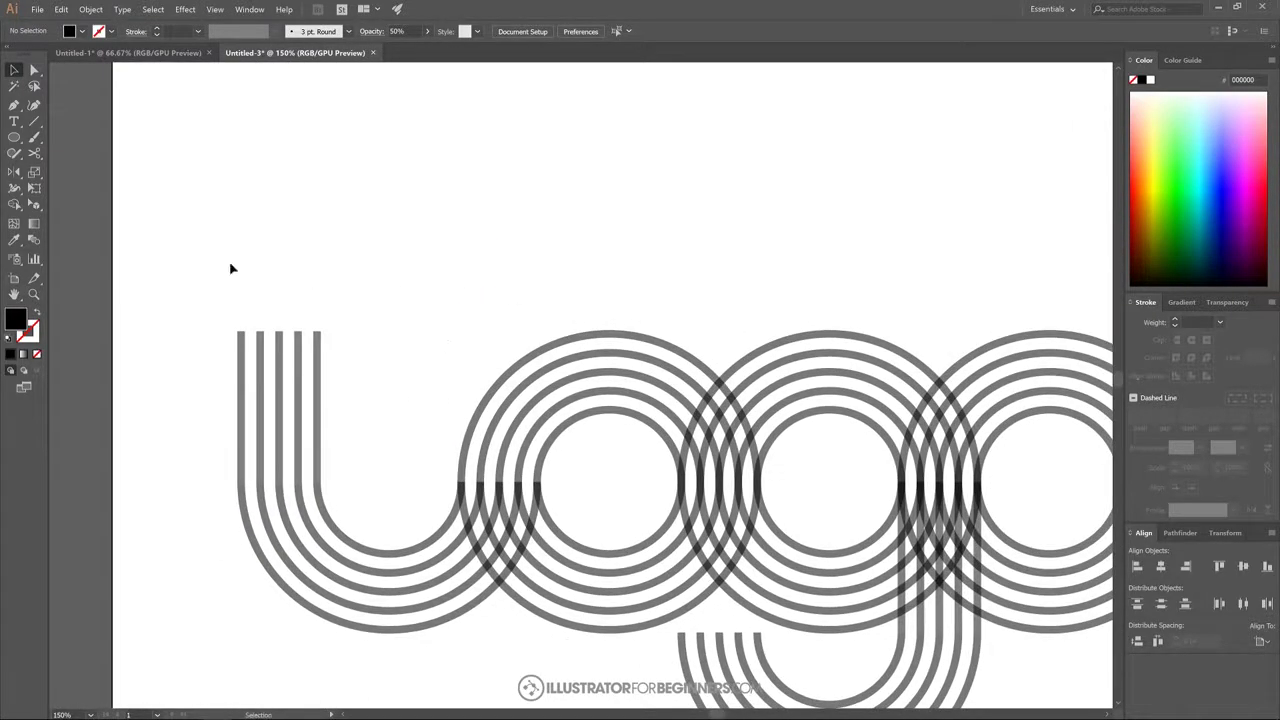
{"action": "mouse_move", "coordinate": [190, 278]}
{"action": "left_mouse_down"}
{"action": "mouse_move", "coordinate": [374, 366]}
{"action": "mouse_move", "coordinate": [408, 369]}
{"action": "left_mouse_up"}
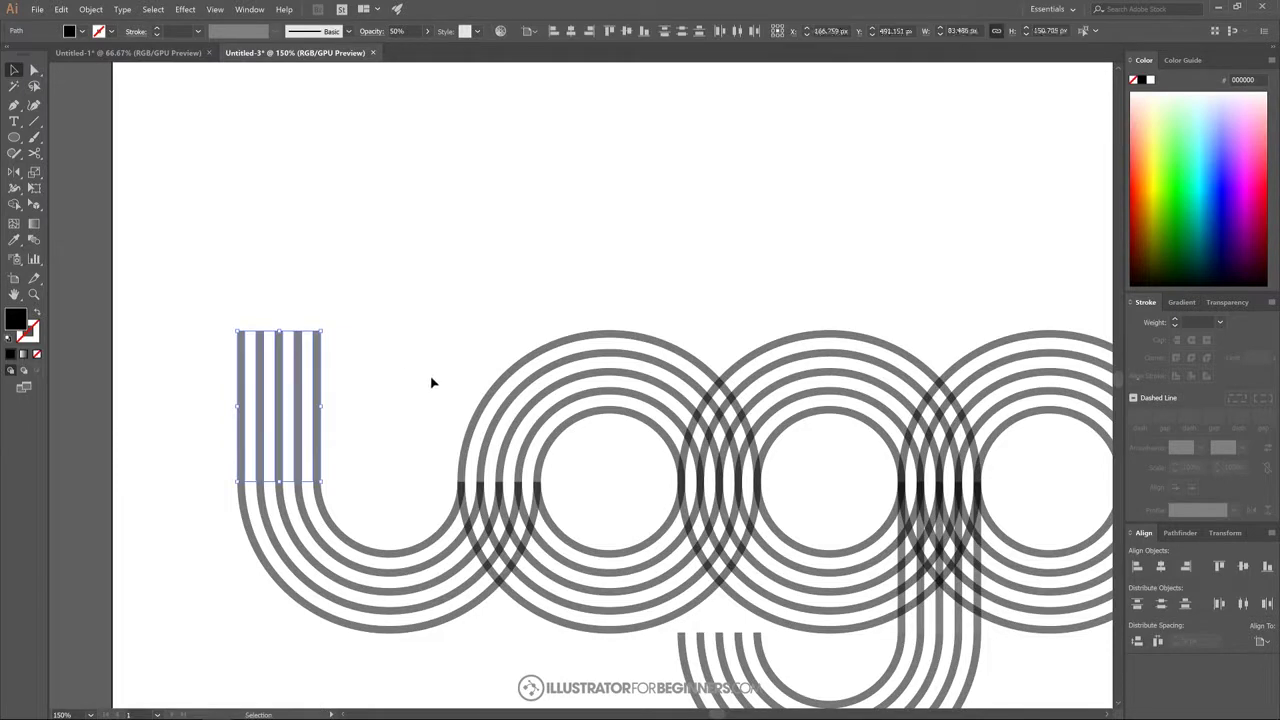
{"action": "scroll", "coordinate": [434, 380], "scroll_direction": "down", "scroll_amount": 1}
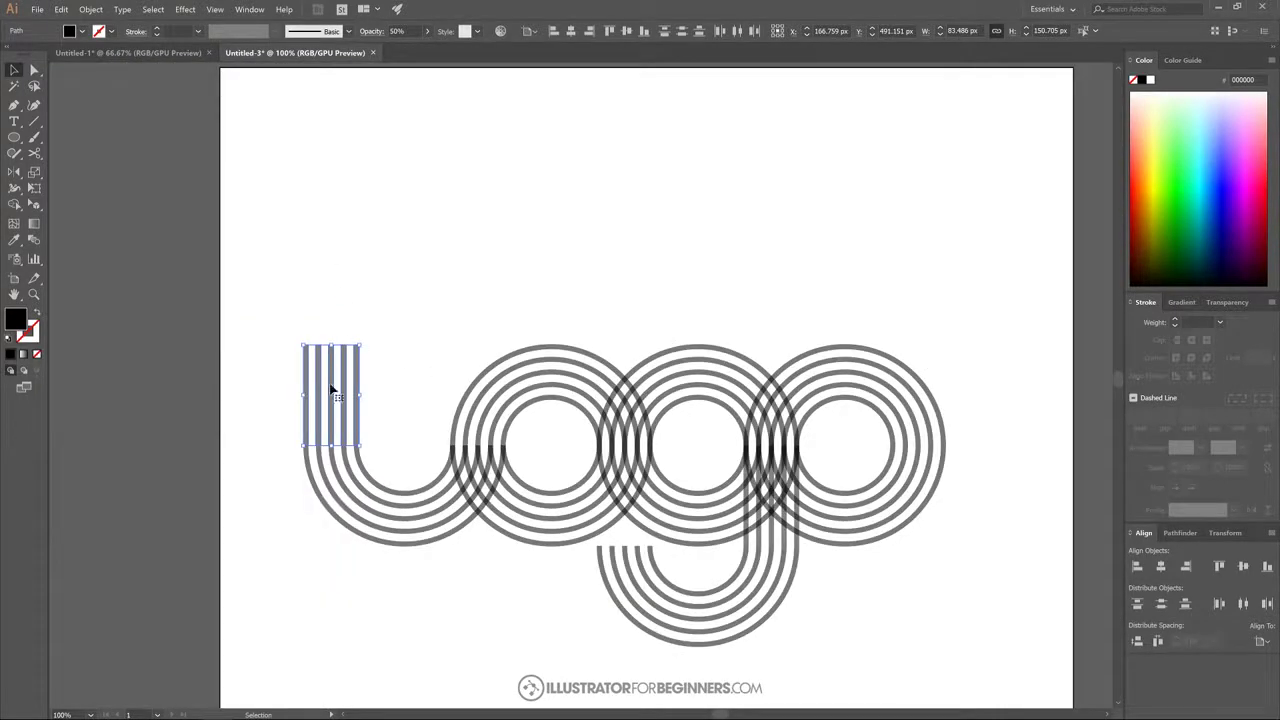
{"action": "left_click", "coordinate": [130, 53]}
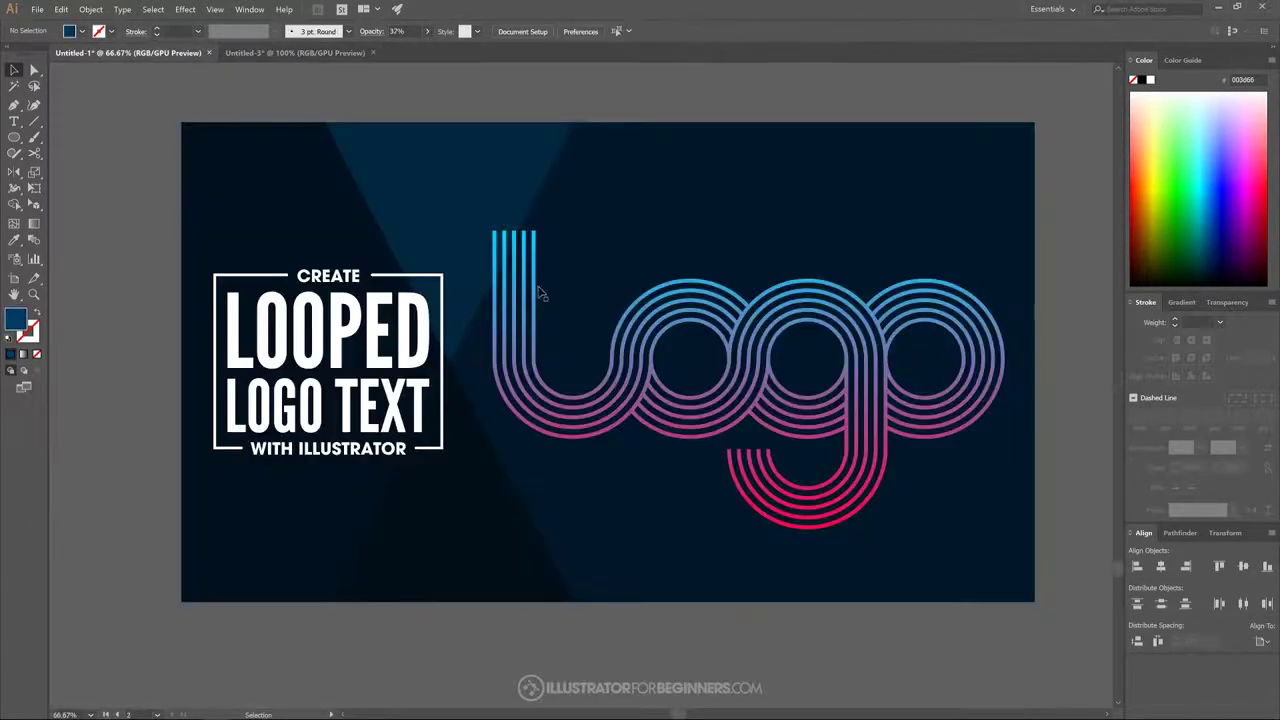
{"action": "left_click", "coordinate": [293, 53]}
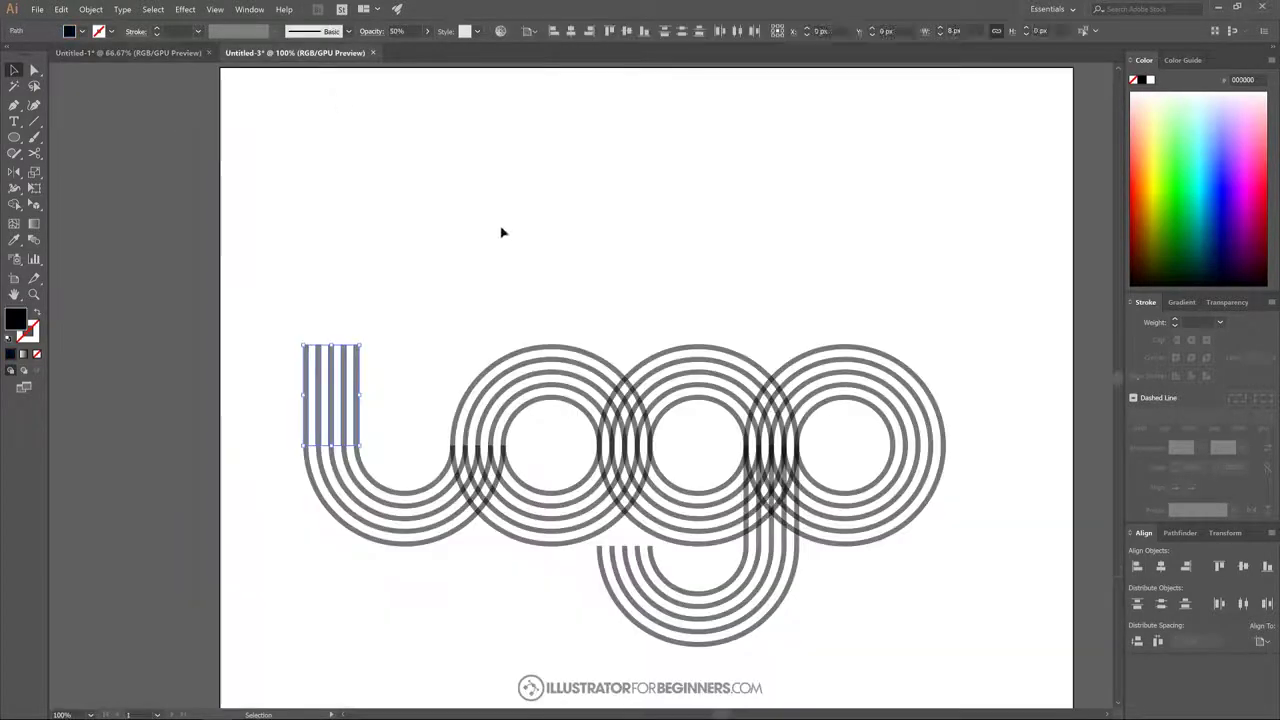
- Stretch the top anchor points of the l's five vertical bars upward until the bars are about 248.5 px tall
{"action": "left_click_drag", "start_coordinate": [264, 324], "coordinate": [388, 384]}
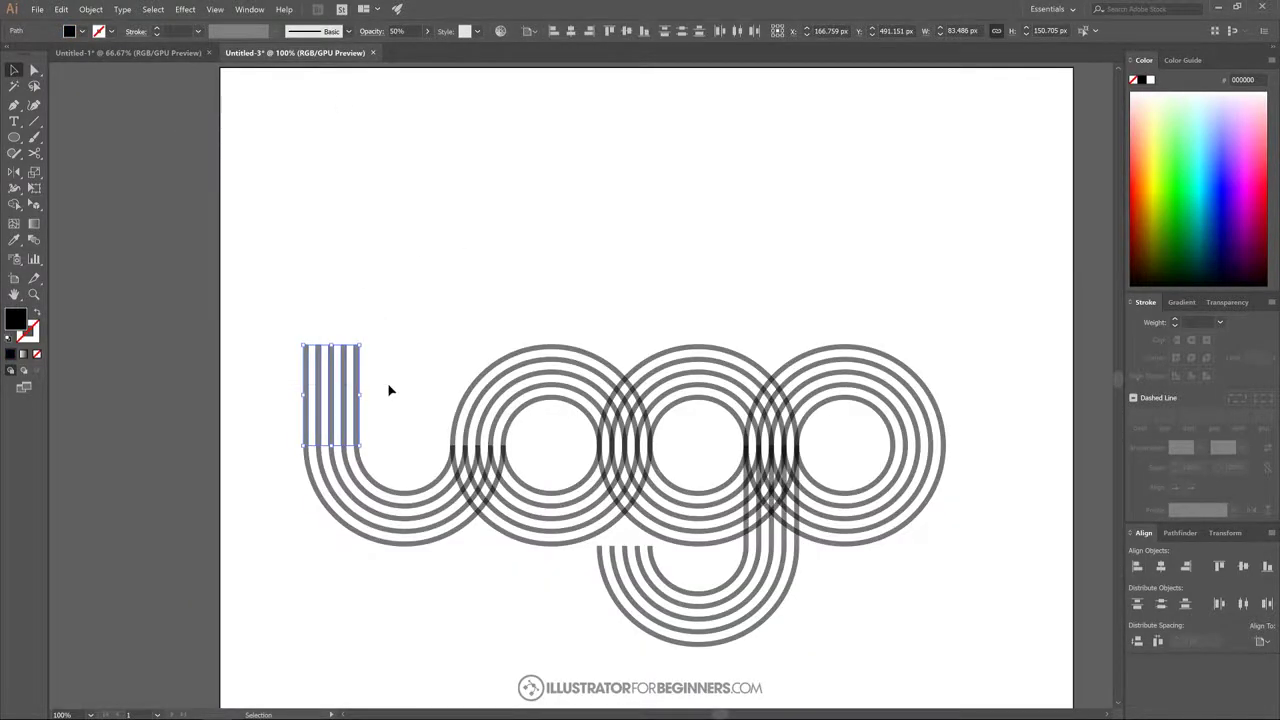
{"action": "left_click", "coordinate": [35, 70]}
{"action": "mouse_move", "coordinate": [270, 317]}
{"action": "left_mouse_down"}
{"action": "mouse_move", "coordinate": [393, 360]}
{"action": "mouse_move", "coordinate": [366, 330]}
{"action": "mouse_move", "coordinate": [360, 234]}
{"action": "mouse_move", "coordinate": [361, 284]}
{"action": "left_mouse_up"}
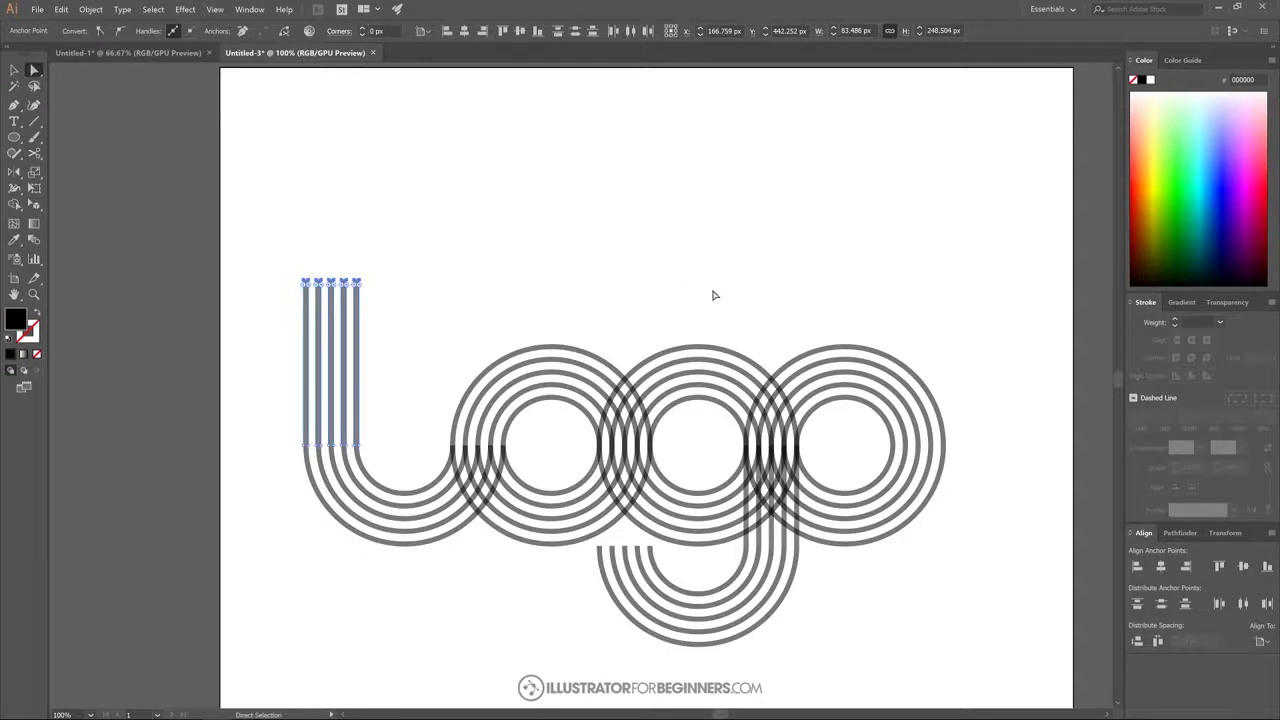
{"action": "left_click_drag", "start_coordinate": [754, 303], "coordinate": [716, 260]}
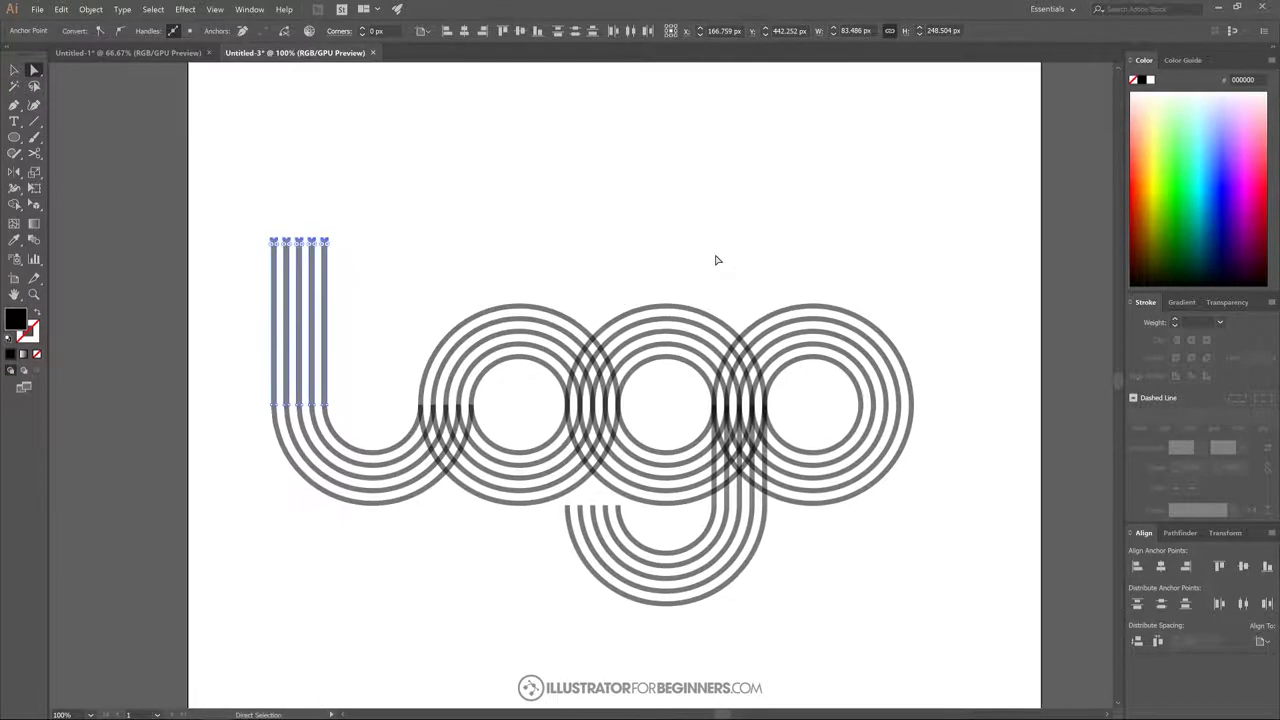
- Check the looping order in the finished Untitled-1 logo, and select the entire wordmark in Untitled-3 for the Shape Builder tool
{"action": "left_click", "coordinate": [128, 52]}
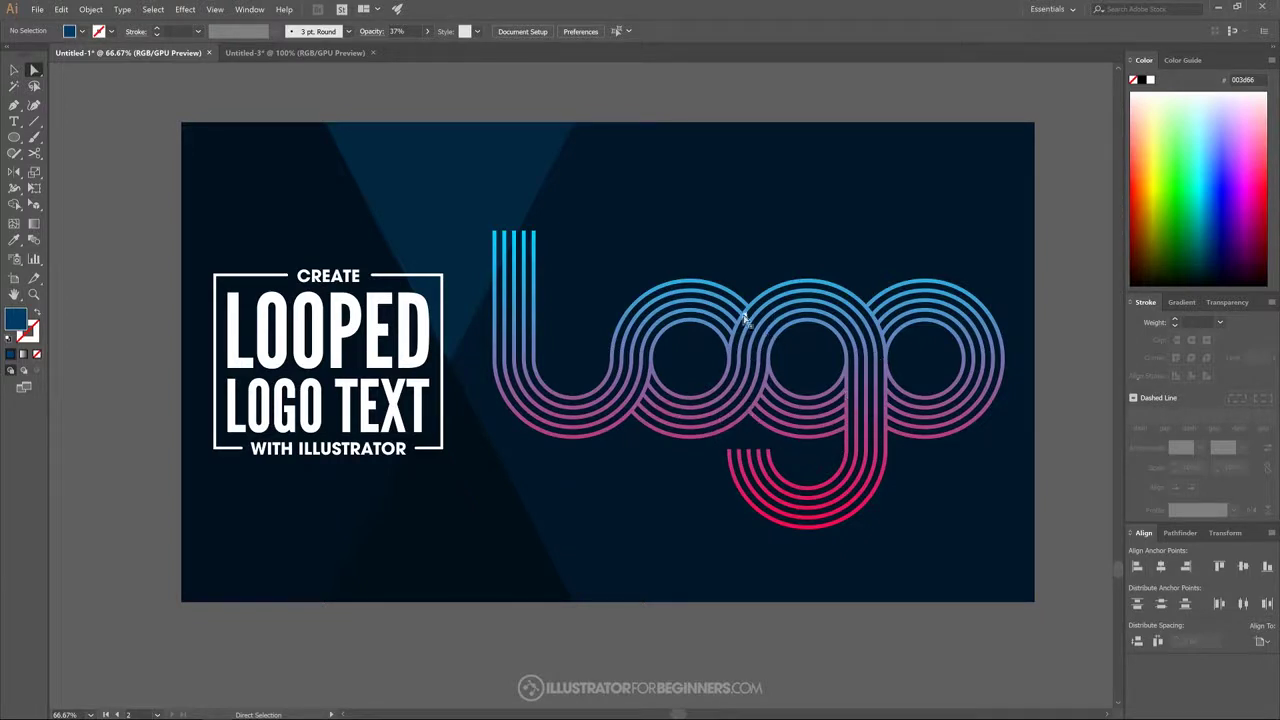
{"action": "left_click", "coordinate": [278, 52]}
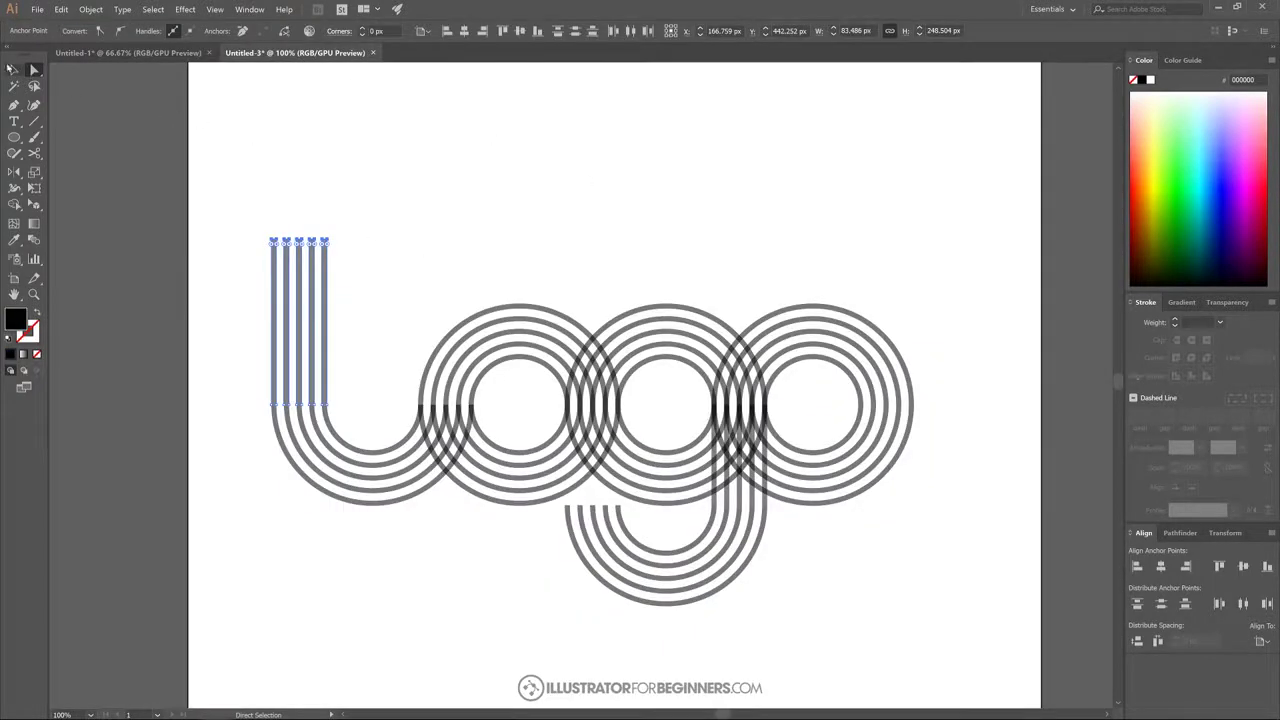
{"action": "key", "text": "v"}
{"action": "scroll", "coordinate": [583, 160], "scroll_direction": "down", "scroll_amount": 2}
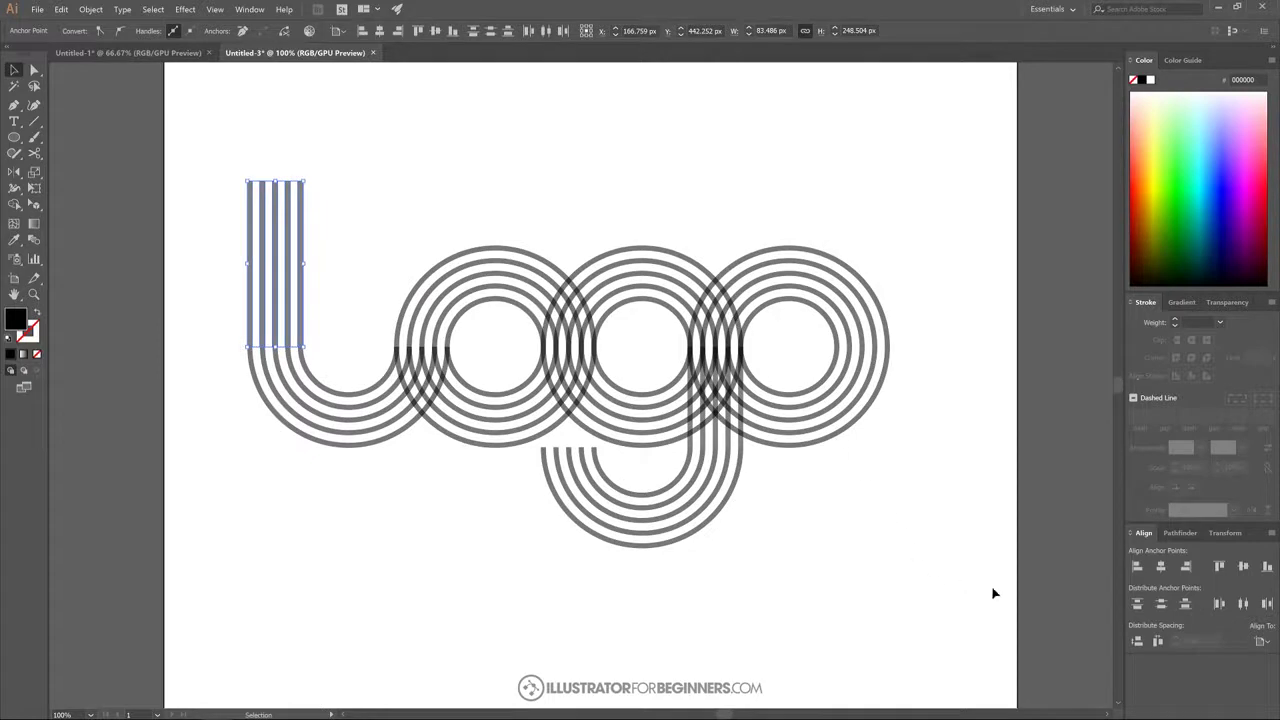
{"action": "left_click_drag", "start_coordinate": [985, 583], "coordinate": [207, 132]}
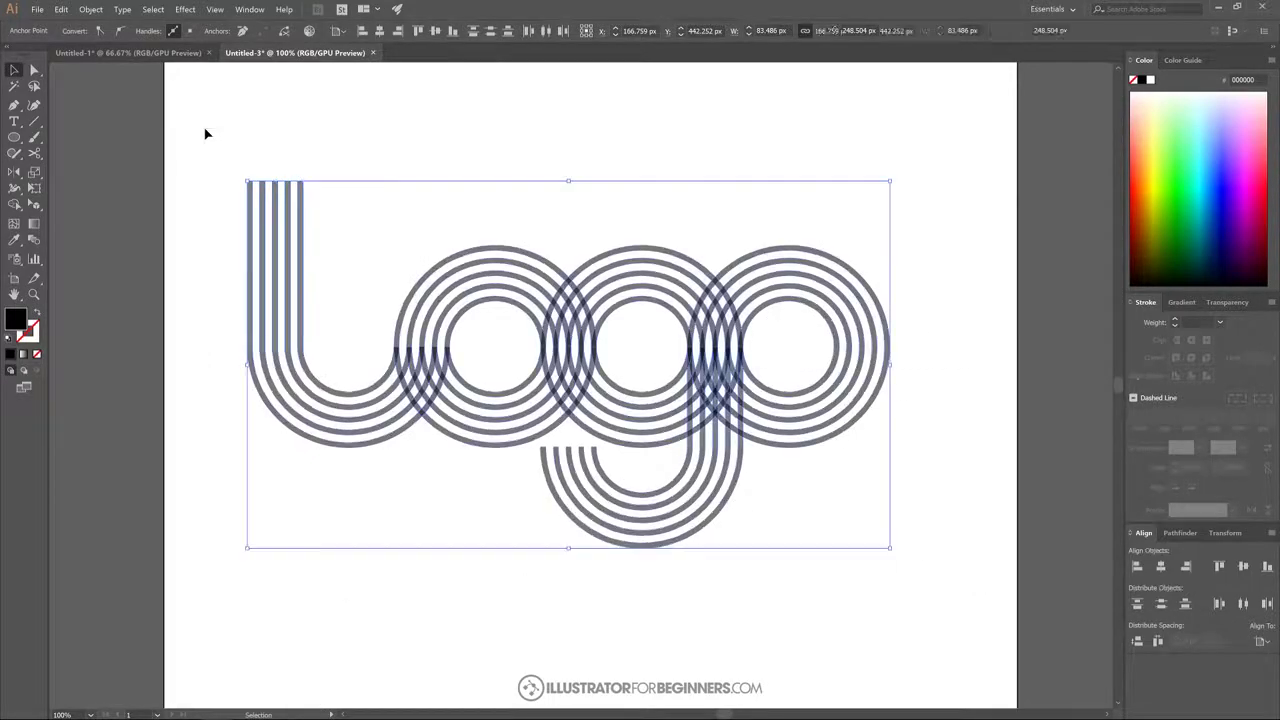
{"action": "left_click", "coordinate": [14, 205]}
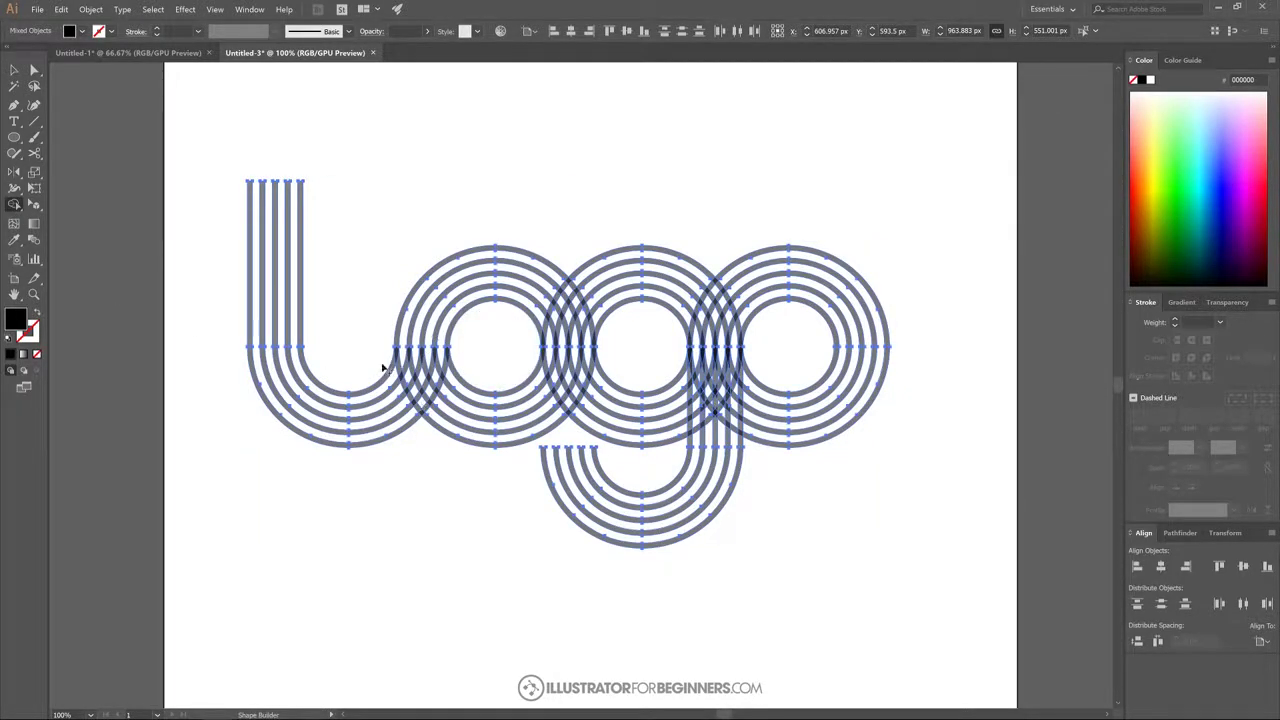
- Erase the first o's ring segments that run between the l's curved bands, using Shape Builder, so the l passes in front
{"action": "scroll", "coordinate": [397, 363], "scroll_direction": "up", "scroll_amount": 5}
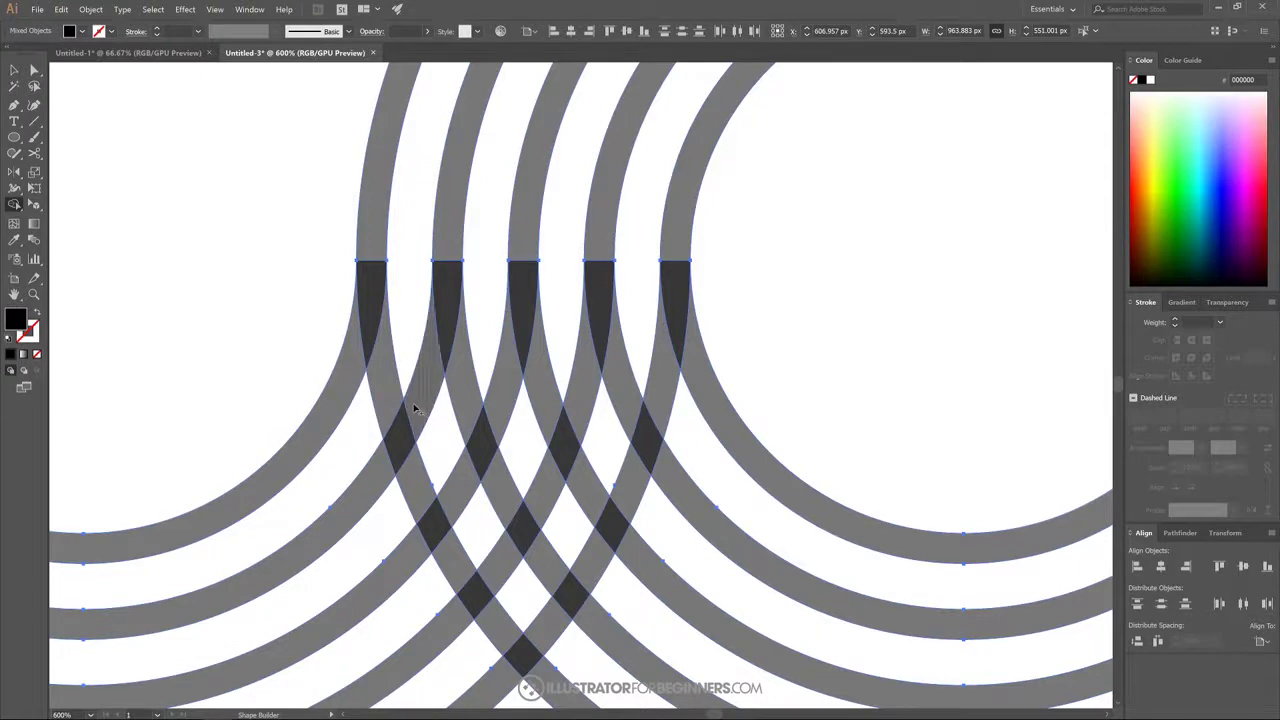
{"action": "left_click", "coordinate": [382, 376], "text": "alt"}
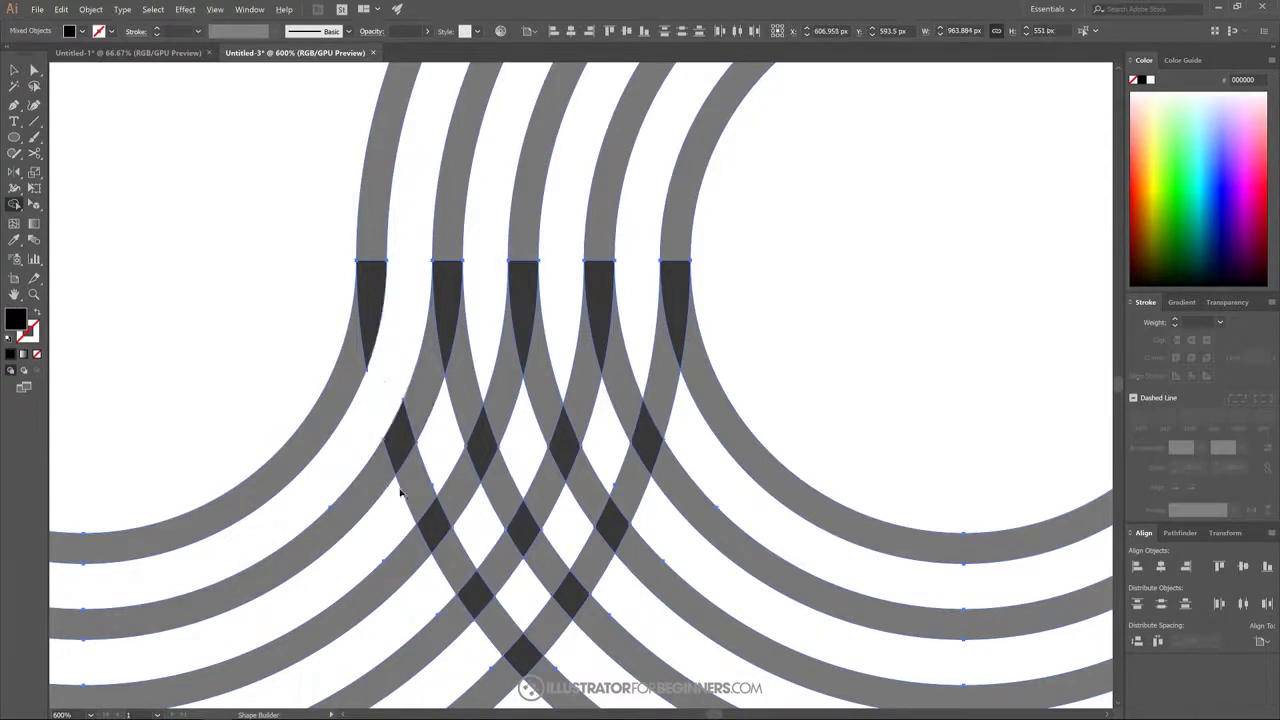
{"action": "left_click", "coordinate": [418, 484], "text": "alt"}
{"action": "left_click", "coordinate": [458, 388], "text": "alt"}
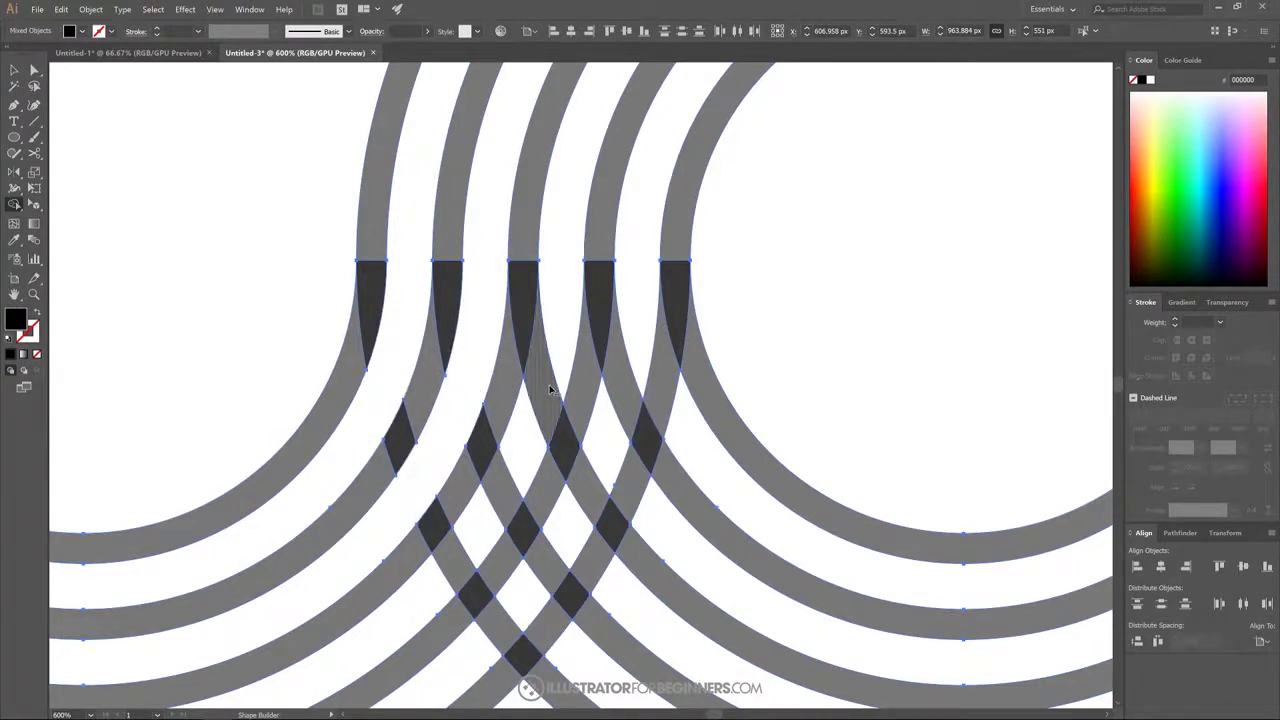
{"action": "left_click", "coordinate": [549, 390], "text": "alt"}
{"action": "left_click", "coordinate": [506, 488], "text": "alt"}
{"action": "left_click", "coordinate": [458, 540], "text": "alt"}
{"action": "scroll", "coordinate": [470, 535], "scroll_direction": "down", "scroll_amount": 2}
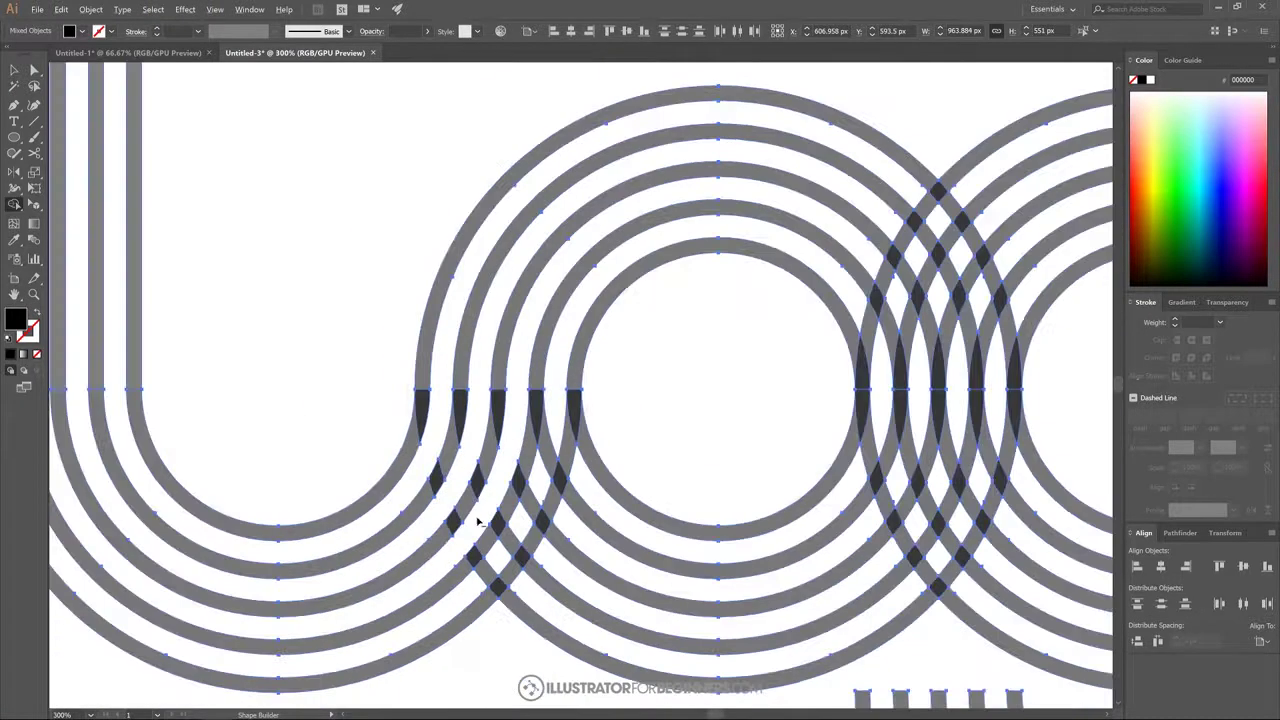
{"action": "scroll", "coordinate": [477, 521], "scroll_direction": "down", "scroll_amount": 1}
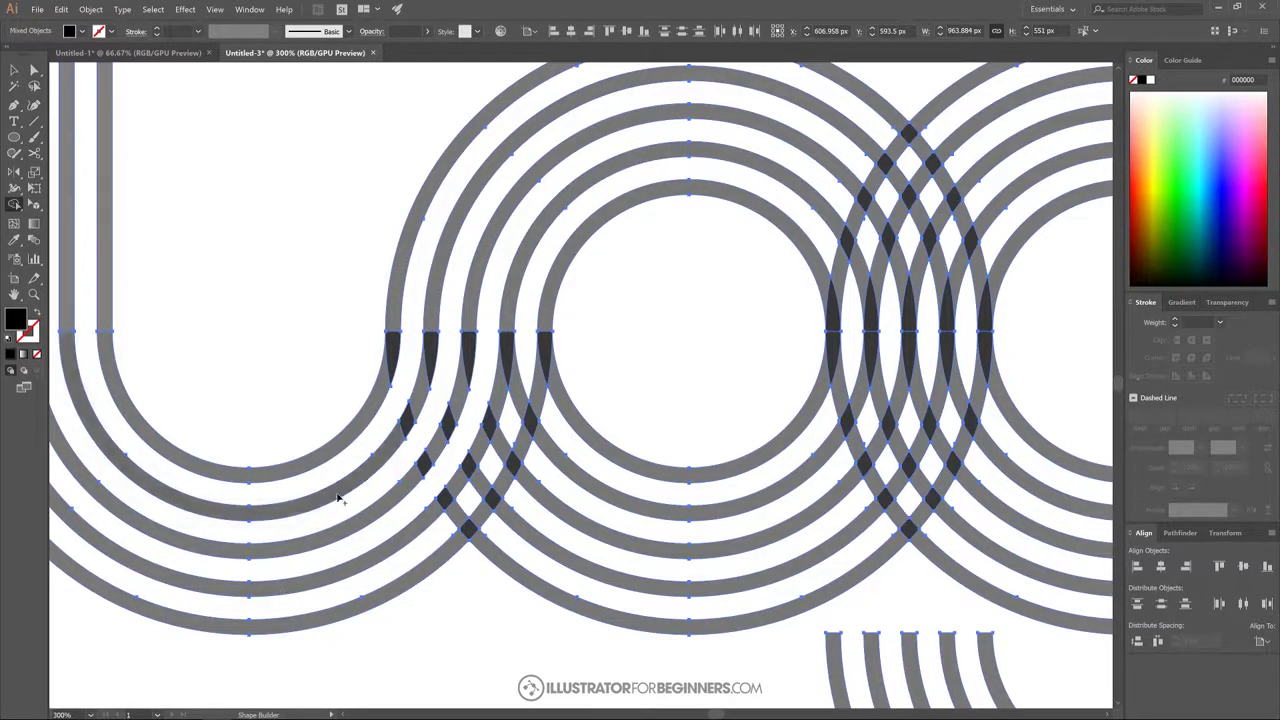
{"action": "scroll", "coordinate": [566, 529], "scroll_direction": "up", "scroll_amount": 1}
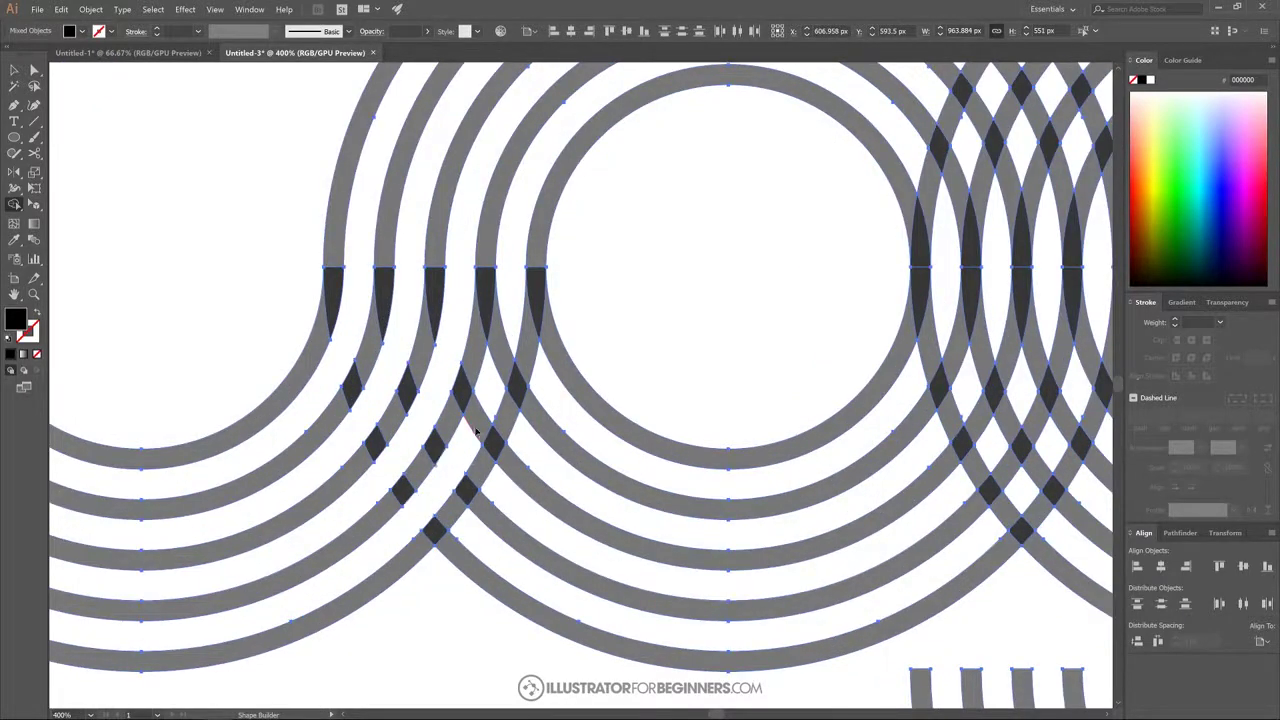
{"action": "scroll", "coordinate": [658, 369], "scroll_direction": "down", "scroll_amount": 2}
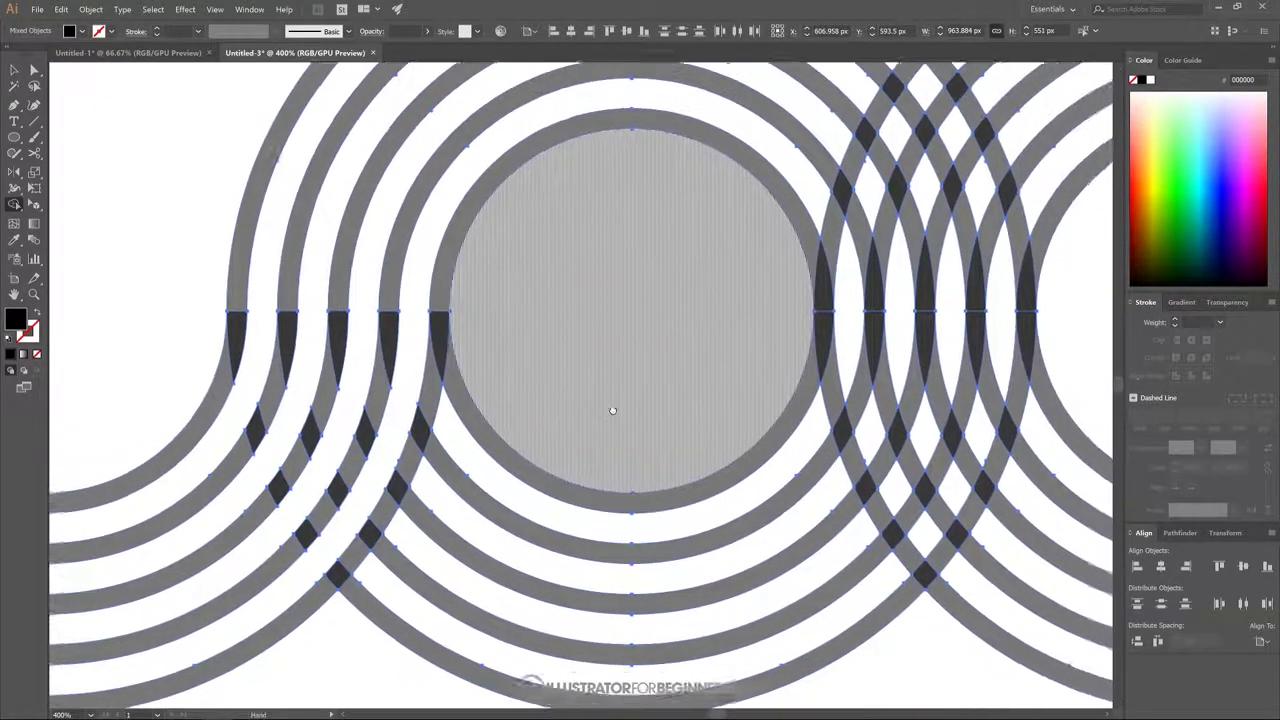
- Erase the last o's ring segments between the g's bands across the upper half of their overlap
{"action": "scroll", "coordinate": [559, 430], "scroll_direction": "down", "scroll_amount": 2}
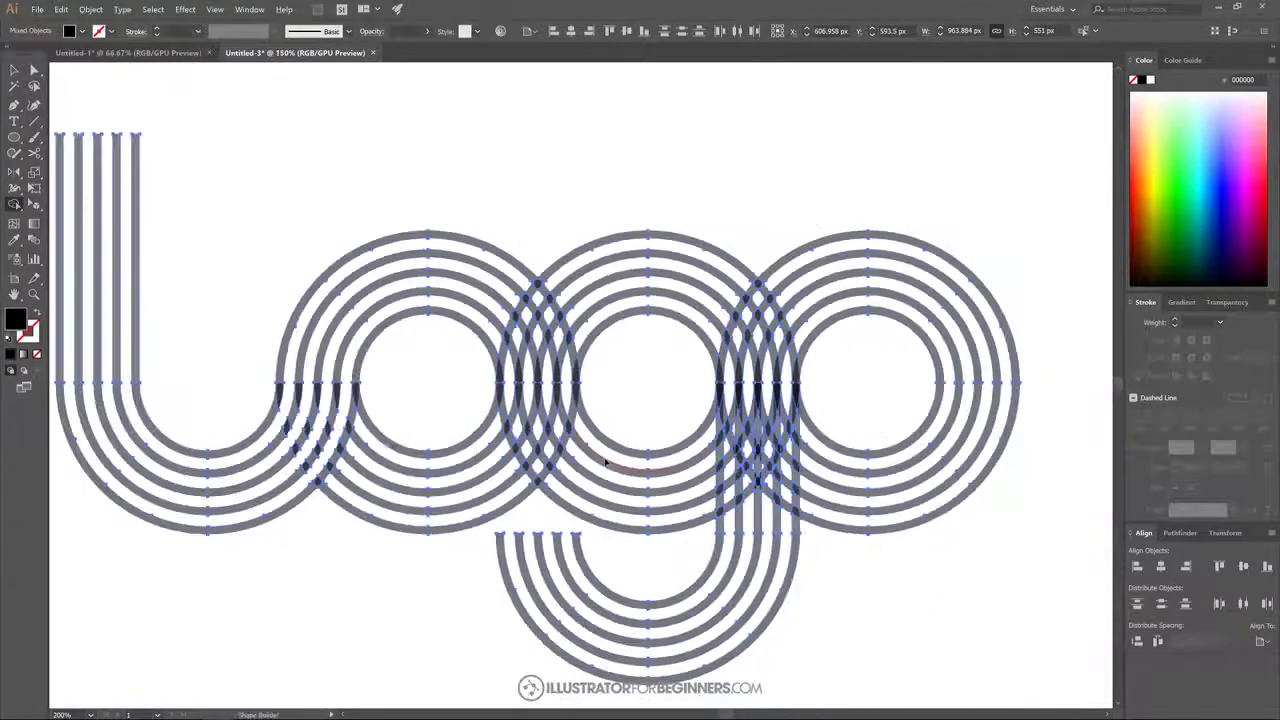
{"action": "scroll", "coordinate": [612, 462], "scroll_direction": "up", "scroll_amount": 1}
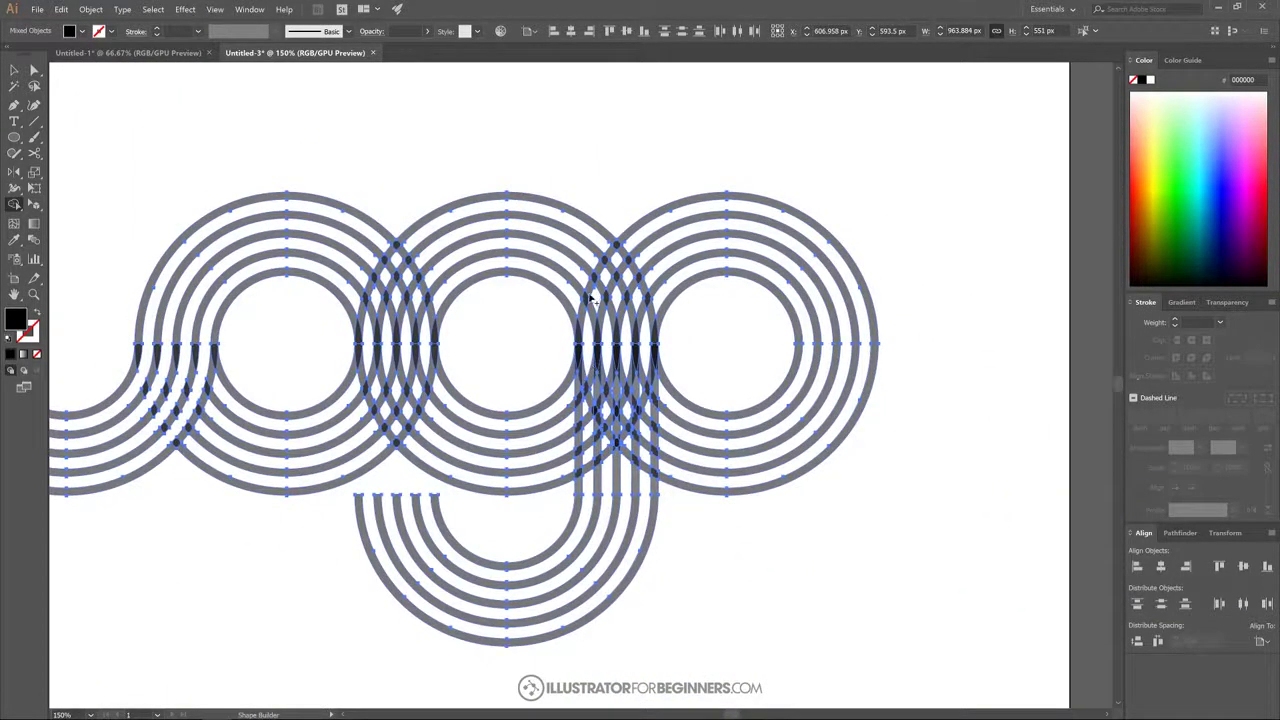
{"action": "scroll", "coordinate": [606, 298], "scroll_direction": "up", "scroll_amount": 4}
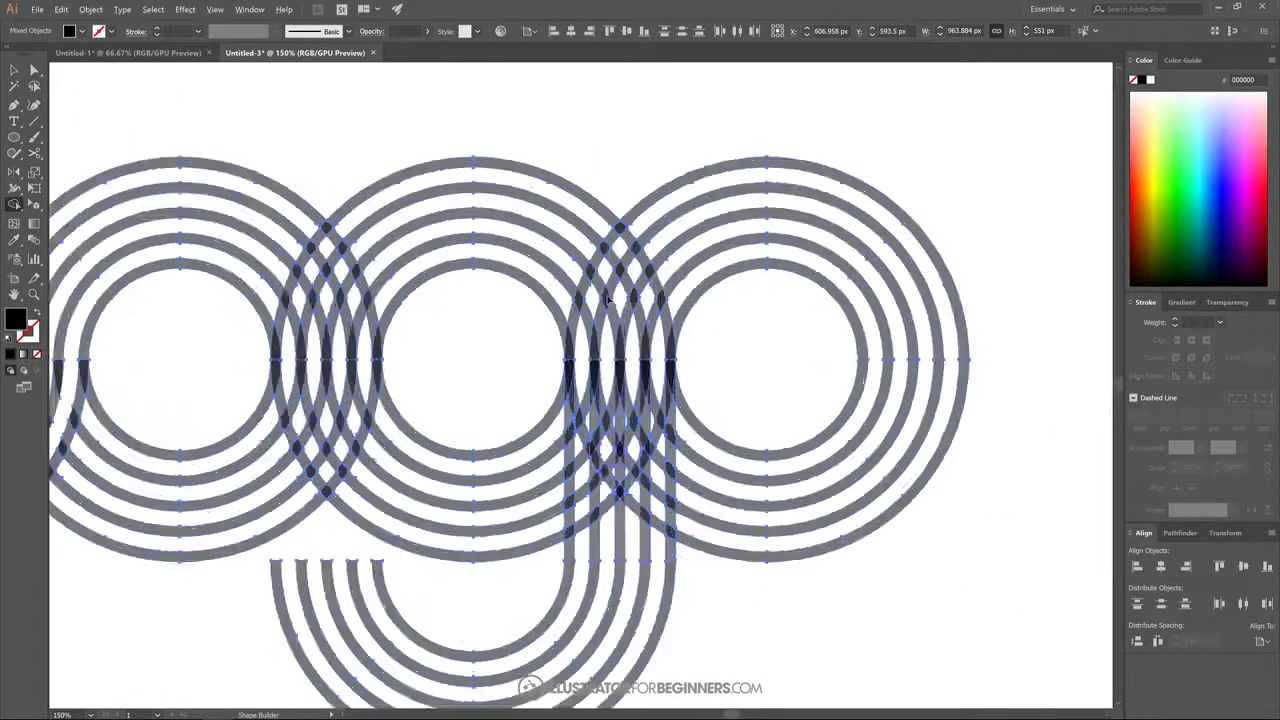
{"action": "scroll", "coordinate": [598, 292], "scroll_direction": "down", "scroll_amount": 4}
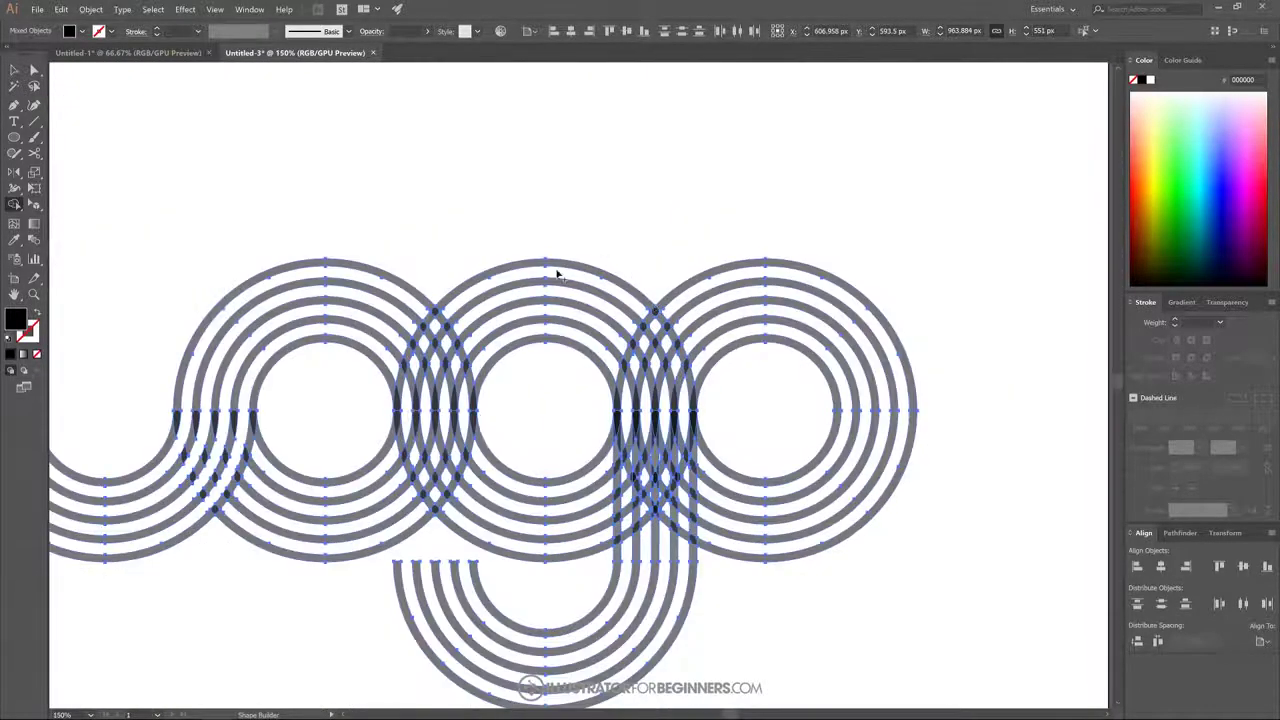
{"action": "scroll", "coordinate": [679, 410], "scroll_direction": "up", "scroll_amount": 2}
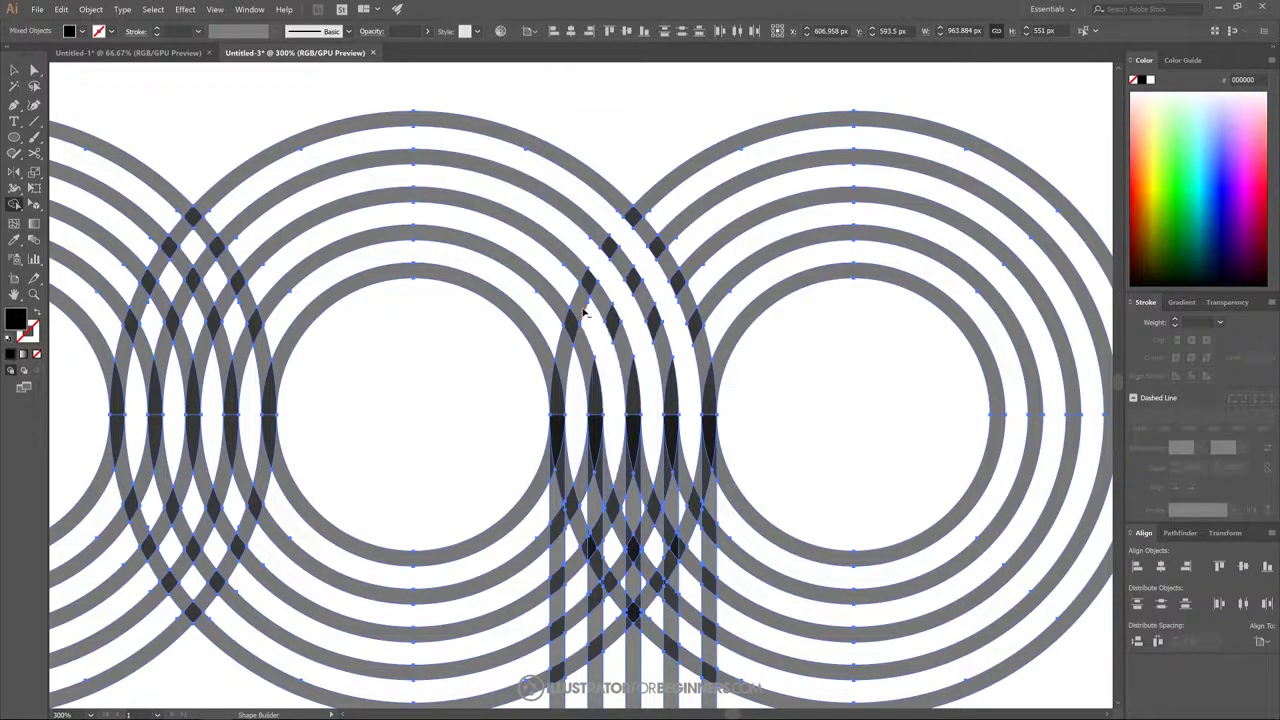
{"action": "key", "text": "space"}
{"action": "left_click_drag", "start_coordinate": [704, 440], "coordinate": [664, 400]}
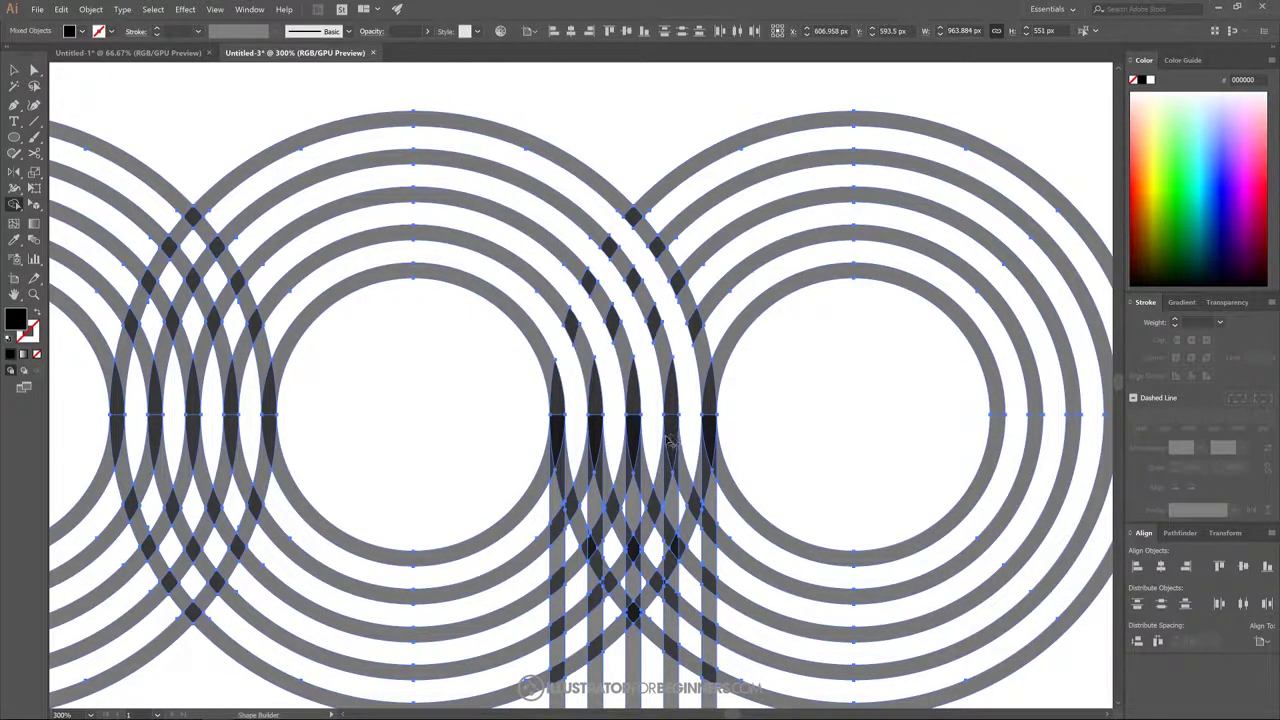
- Erase the crossing ring fragments in the upper part of the gap between the first and second bars of the g's stem
{"action": "key", "text": "ctrl+equal"}
{"action": "scroll", "coordinate": [622, 293], "scroll_direction": "down", "scroll_amount": 1}
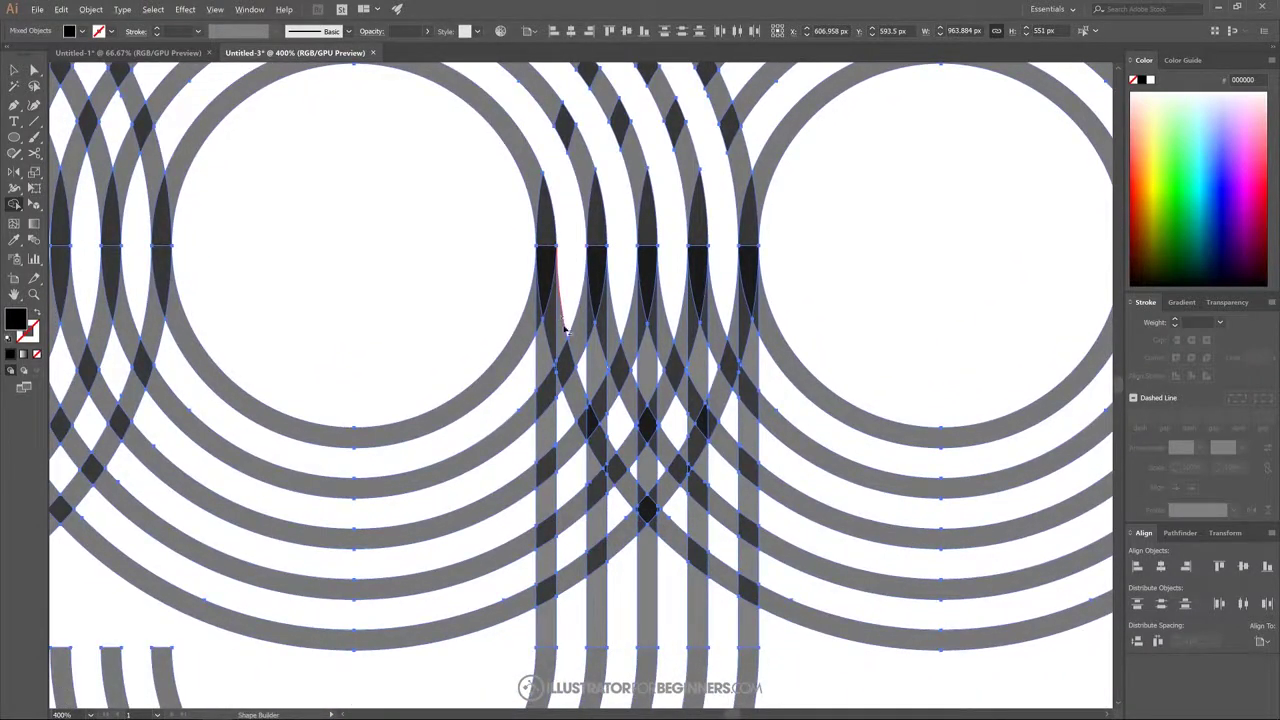
{"action": "scroll", "coordinate": [598, 365], "scroll_direction": "up", "scroll_amount": 1}
{"action": "scroll", "coordinate": [605, 388], "scroll_direction": "up", "scroll_amount": 1}
{"action": "scroll", "coordinate": [605, 388], "scroll_direction": "down", "scroll_amount": 1}
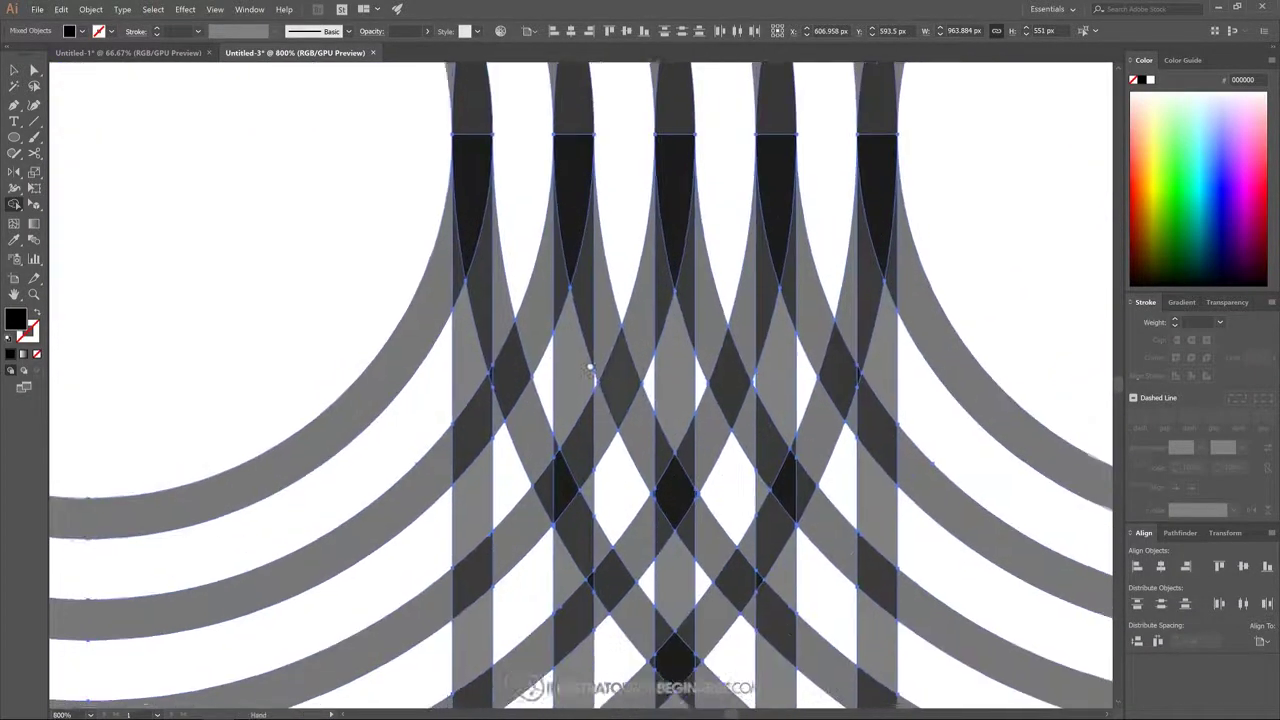
{"action": "scroll", "coordinate": [590, 366], "scroll_direction": "right", "scroll_amount": 1}
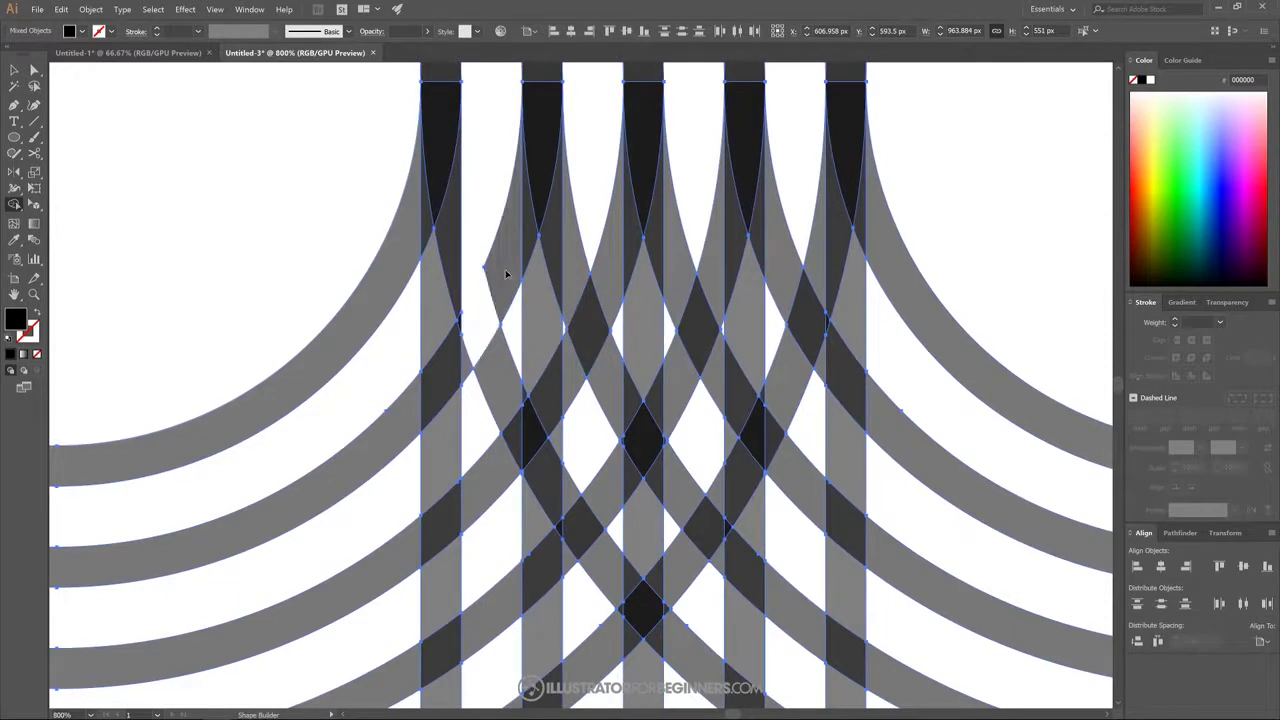
{"action": "left_click_drag", "start_coordinate": [506, 270], "coordinate": [494, 371]}
{"action": "scroll", "coordinate": [466, 346], "scroll_direction": "up", "scroll_amount": 3}
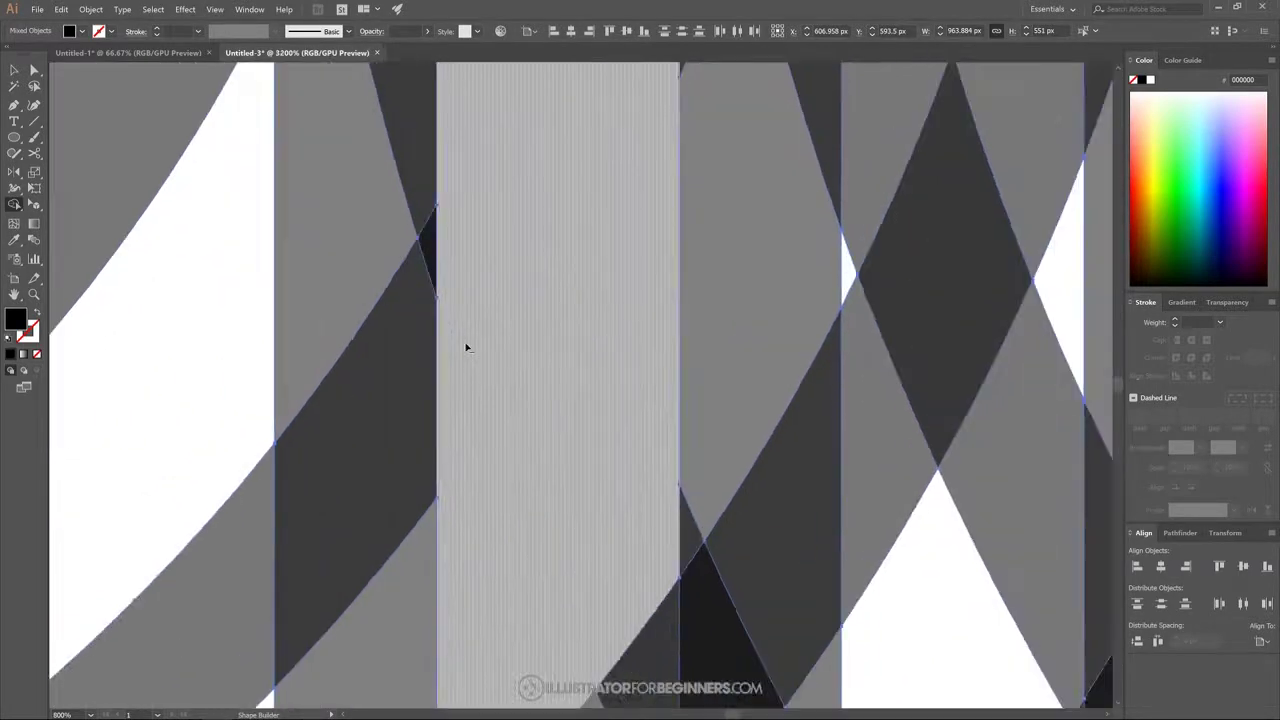
{"action": "scroll", "coordinate": [466, 346], "scroll_direction": "down", "scroll_amount": 3}
{"action": "left_click_drag", "start_coordinate": [543, 306], "coordinate": [497, 198]}
{"action": "scroll", "coordinate": [497, 198], "scroll_direction": "up", "scroll_amount": 1}
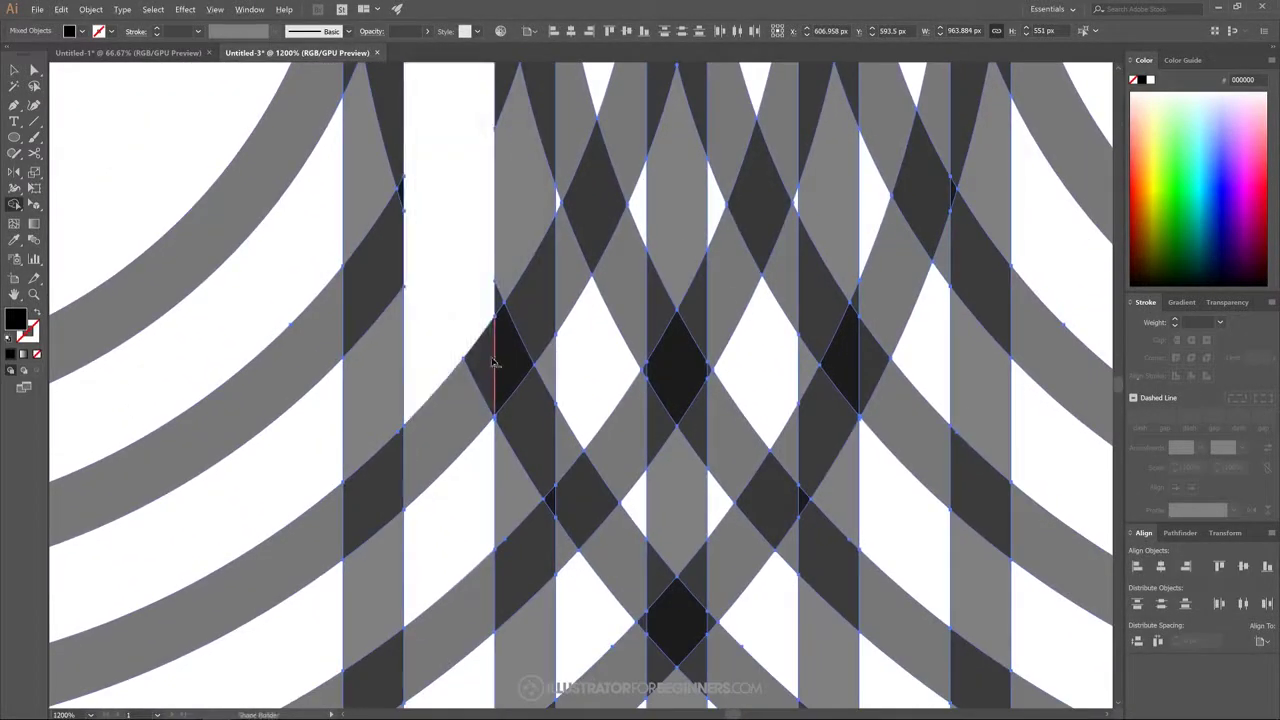
{"action": "left_click", "coordinate": [457, 420], "text": "alt"}
- Erase the crossing ring segments and leftover slivers in the gap between the second and third bars of the g's stem with Shape Builder
{"action": "scroll", "coordinate": [637, 335], "scroll_direction": "down", "scroll_amount": 3}
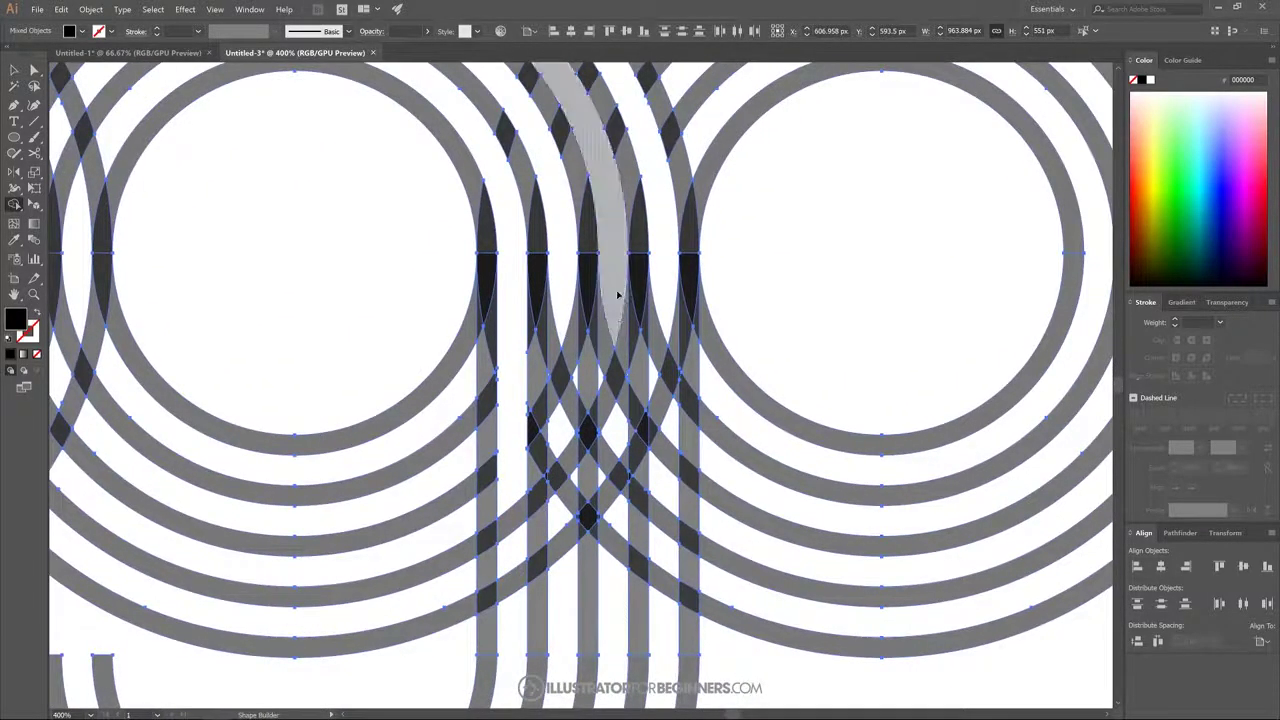
{"action": "mouse_move", "coordinate": [594, 275]}
{"action": "left_mouse_down"}
{"action": "mouse_move", "coordinate": [580, 323]}
{"action": "mouse_move", "coordinate": [643, 343]}
{"action": "mouse_move", "coordinate": [588, 275]}
{"action": "left_mouse_up"}
{"action": "scroll", "coordinate": [558, 368], "scroll_direction": "up", "scroll_amount": 1}
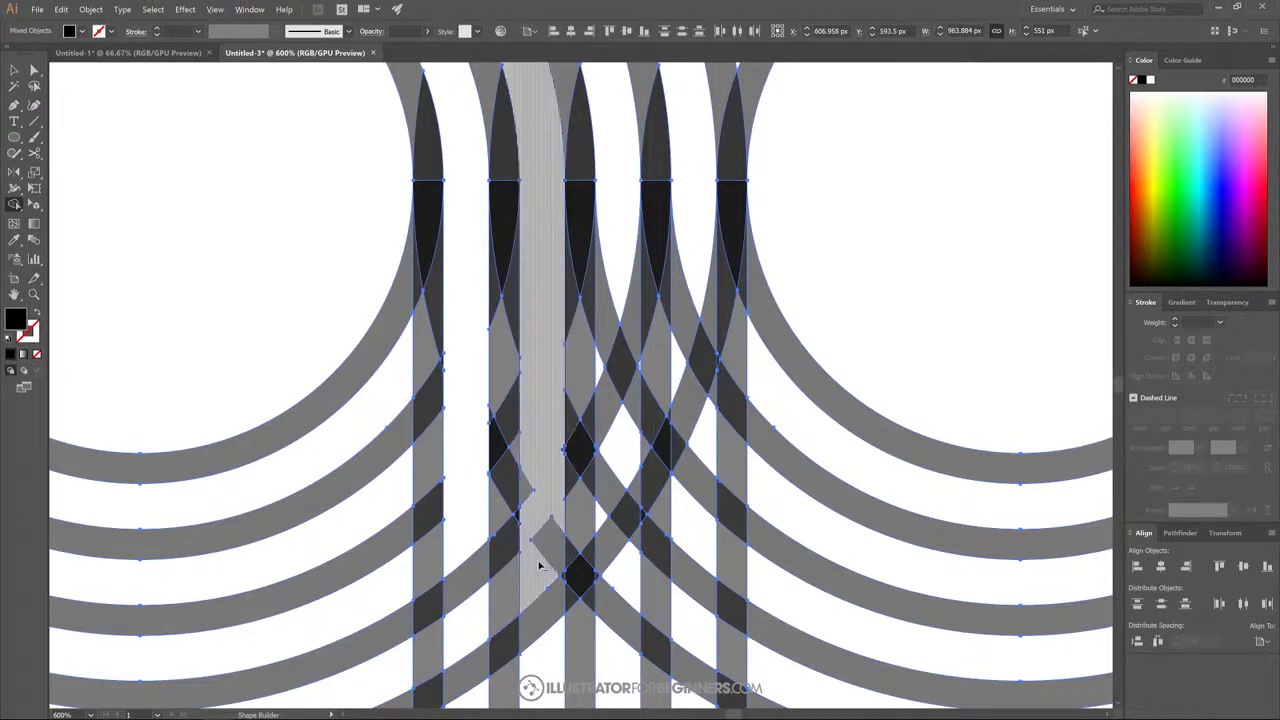
{"action": "scroll", "coordinate": [550, 530], "scroll_direction": "up", "scroll_amount": 3}
{"action": "scroll", "coordinate": [510, 380], "scroll_direction": "down", "scroll_amount": 4}
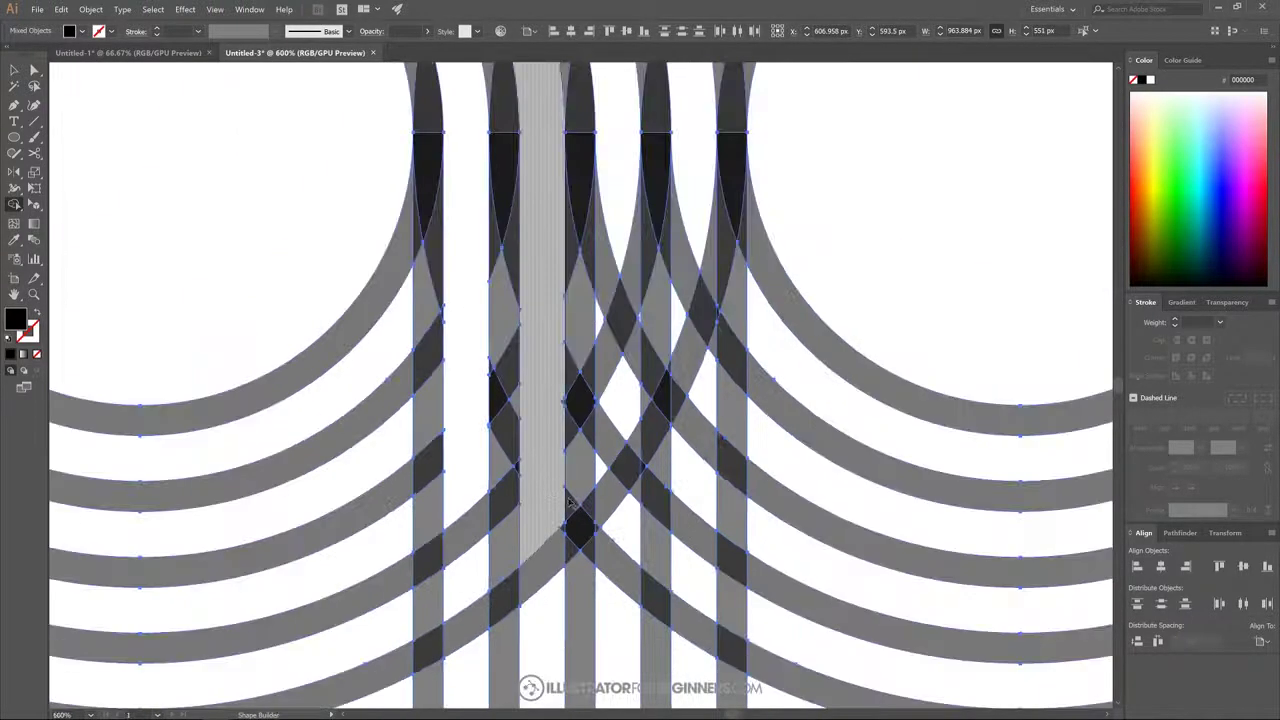
{"action": "scroll", "coordinate": [560, 360], "scroll_direction": "up", "scroll_amount": 3}
{"action": "scroll", "coordinate": [591, 397], "scroll_direction": "up", "scroll_amount": 4}
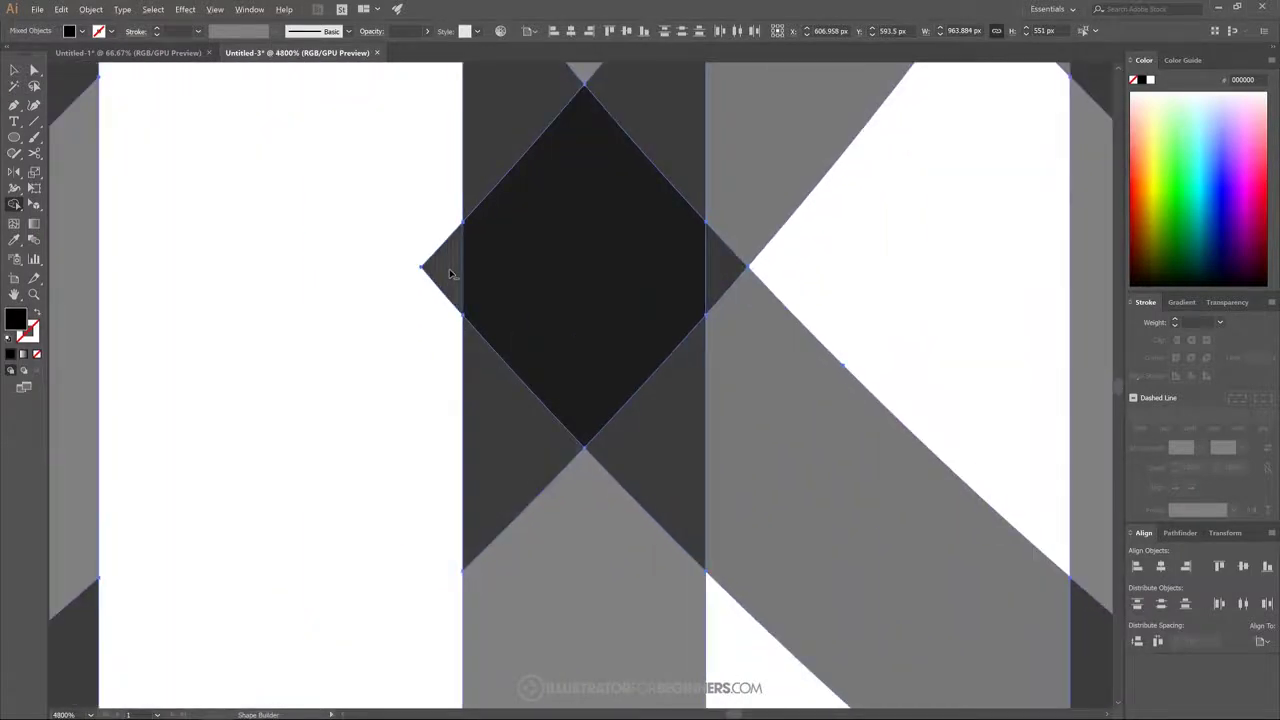
{"action": "scroll", "coordinate": [683, 397], "scroll_direction": "down", "scroll_amount": 4}
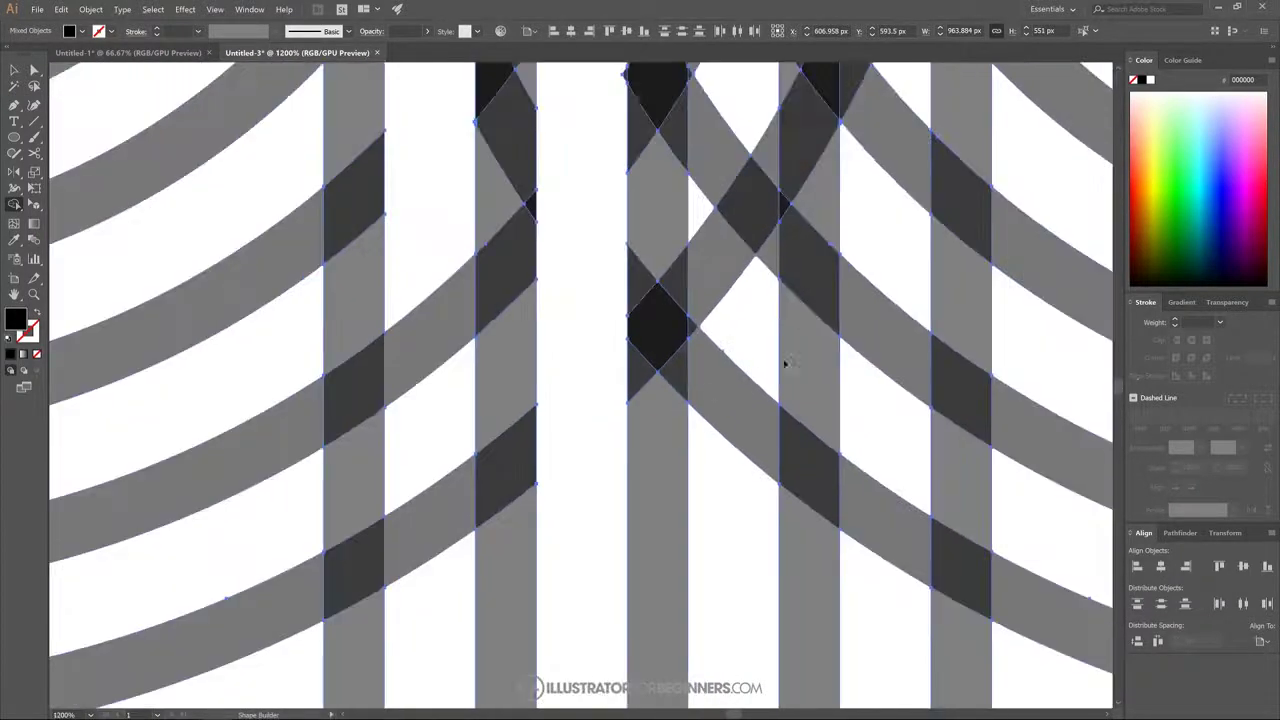
- Erase the ring segments between the fourth and fifth bars of the g's stem and the lower ones between the third and fourth
{"action": "scroll", "coordinate": [607, 493], "scroll_direction": "down", "scroll_amount": 2}
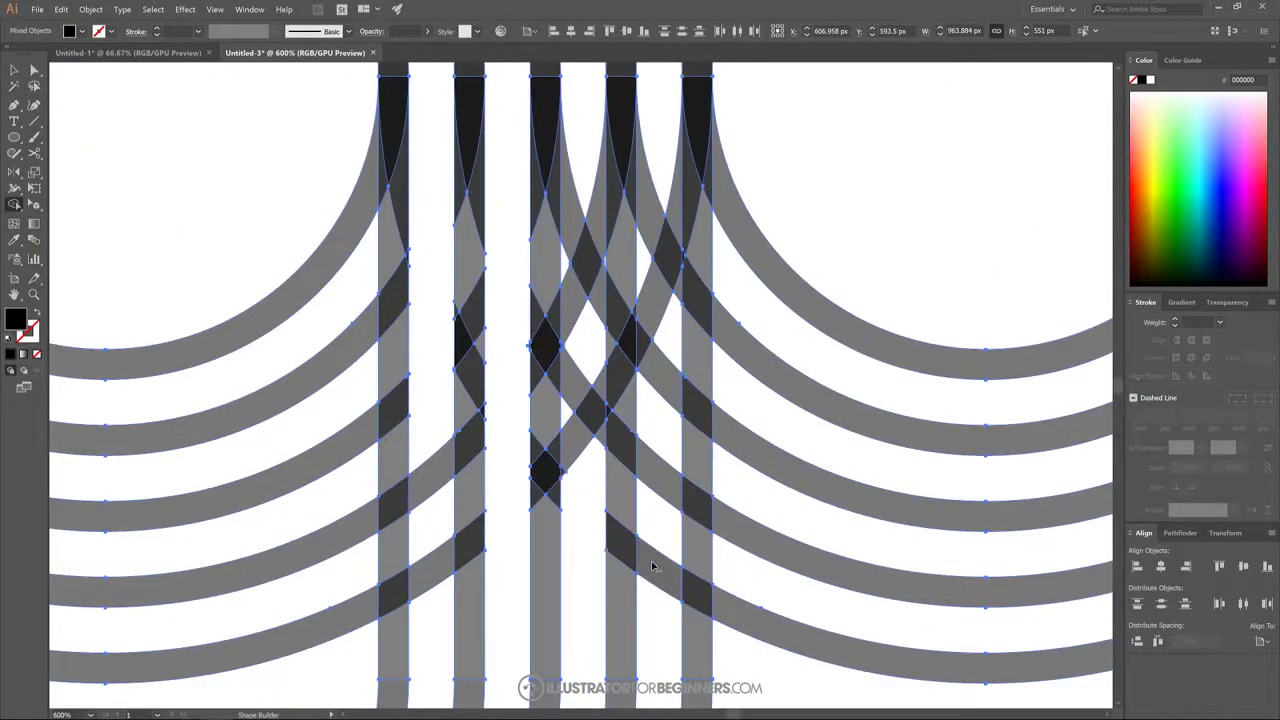
{"action": "left_click", "coordinate": [577, 443], "text": "alt"}
{"action": "left_click", "coordinate": [592, 412], "text": "alt"}
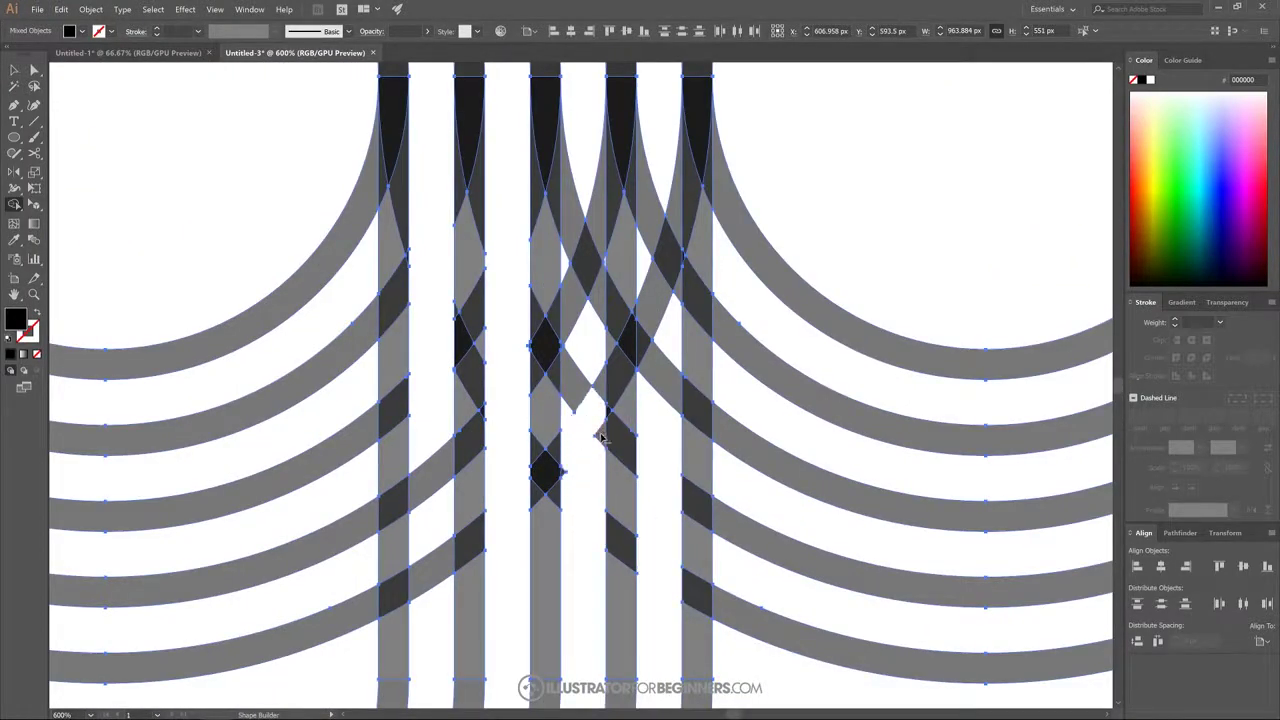
{"action": "left_click", "coordinate": [585, 405], "text": "alt"}
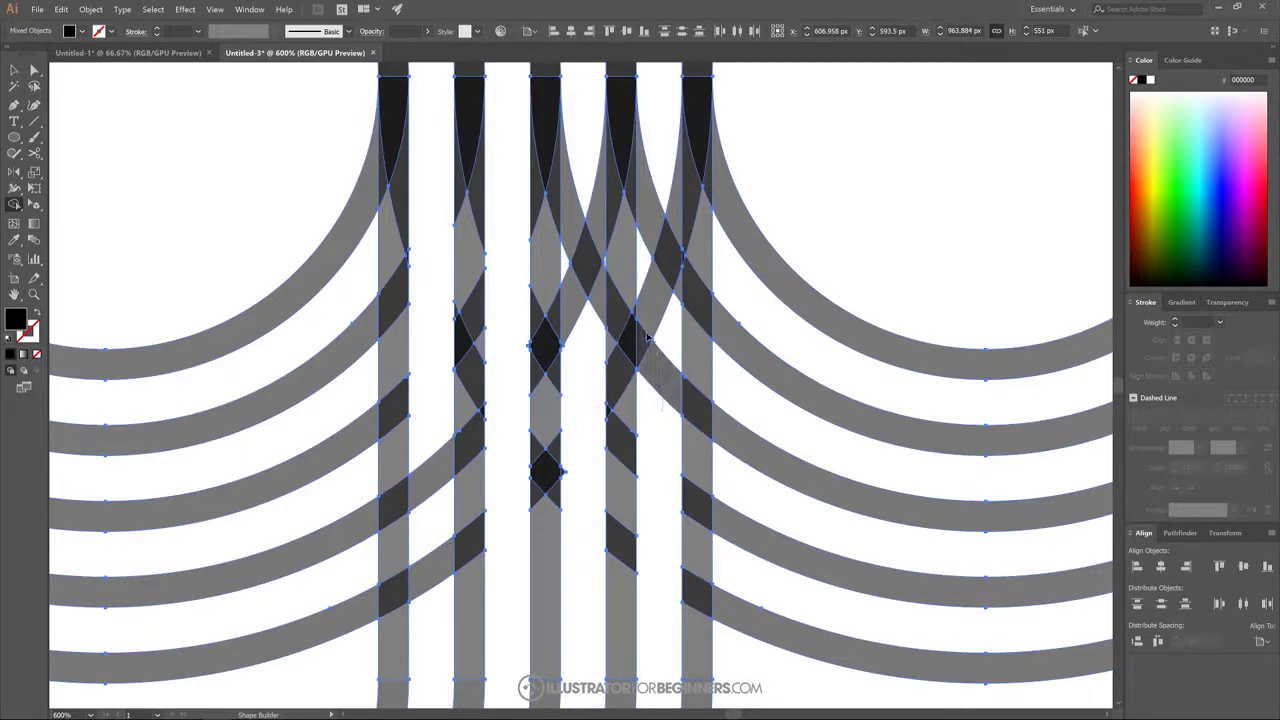
{"action": "left_click_drag", "start_coordinate": [648, 340], "coordinate": [672, 225]}
{"action": "scroll", "coordinate": [676, 290], "scroll_direction": "up", "scroll_amount": 4}
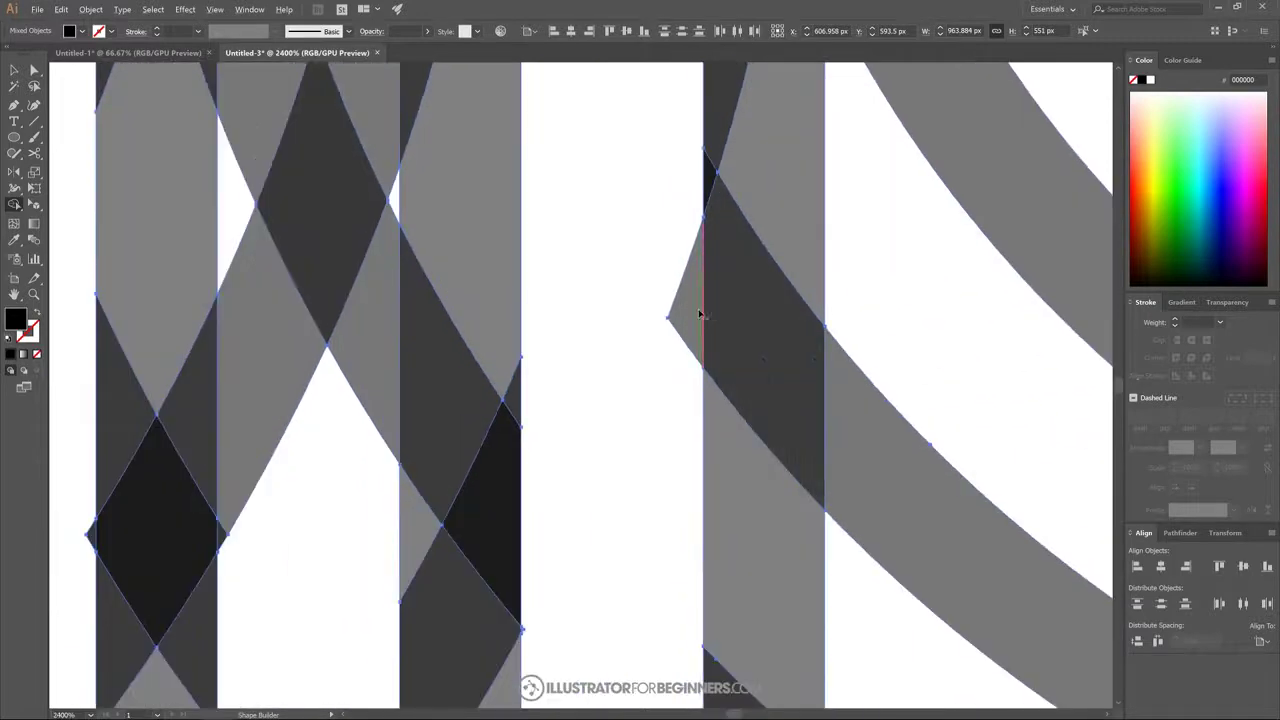
{"action": "left_click", "coordinate": [696, 316], "text": "alt"}
- Erase the remaining ring fragments between the stem's third and fourth bars and the lower ring segments between its first and second bars
{"action": "left_click_drag", "start_coordinate": [533, 338], "coordinate": [636, 356]}
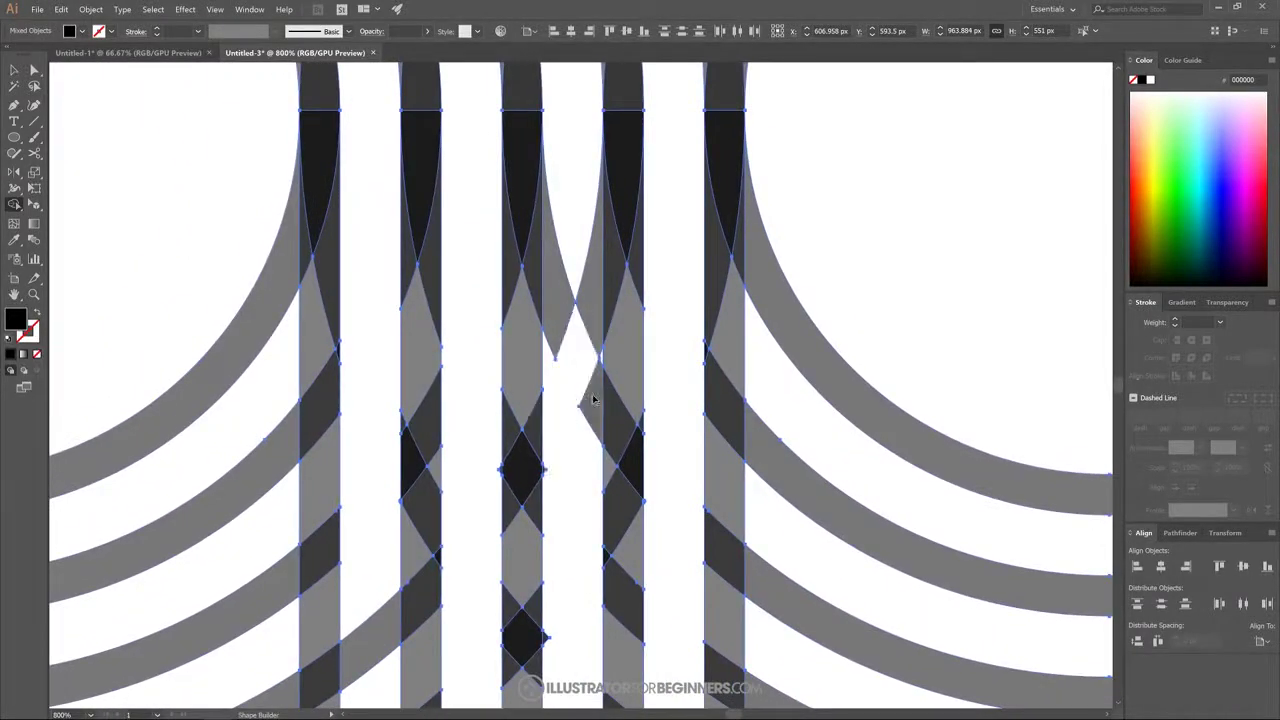
{"action": "scroll", "coordinate": [580, 360], "scroll_direction": "up", "scroll_amount": 3}
{"action": "scroll", "coordinate": [571, 210], "scroll_direction": "down", "scroll_amount": 10}
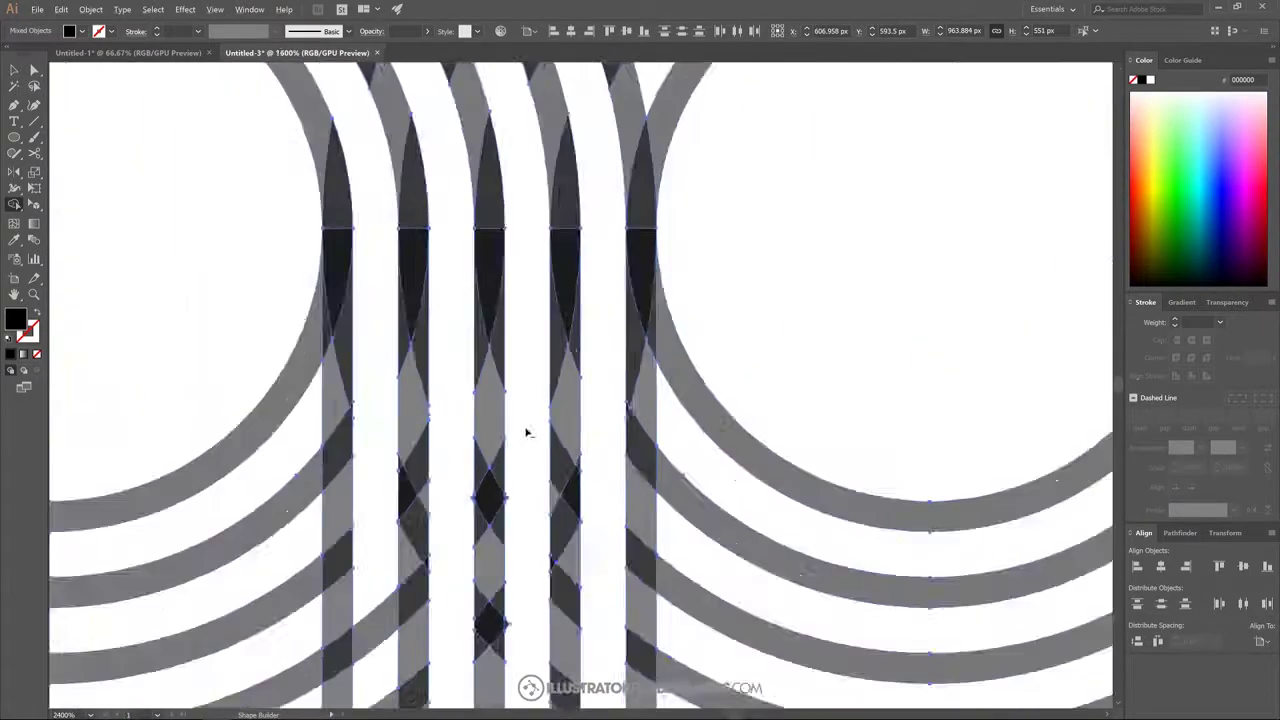
{"action": "scroll", "coordinate": [545, 483], "scroll_direction": "up", "scroll_amount": 5}
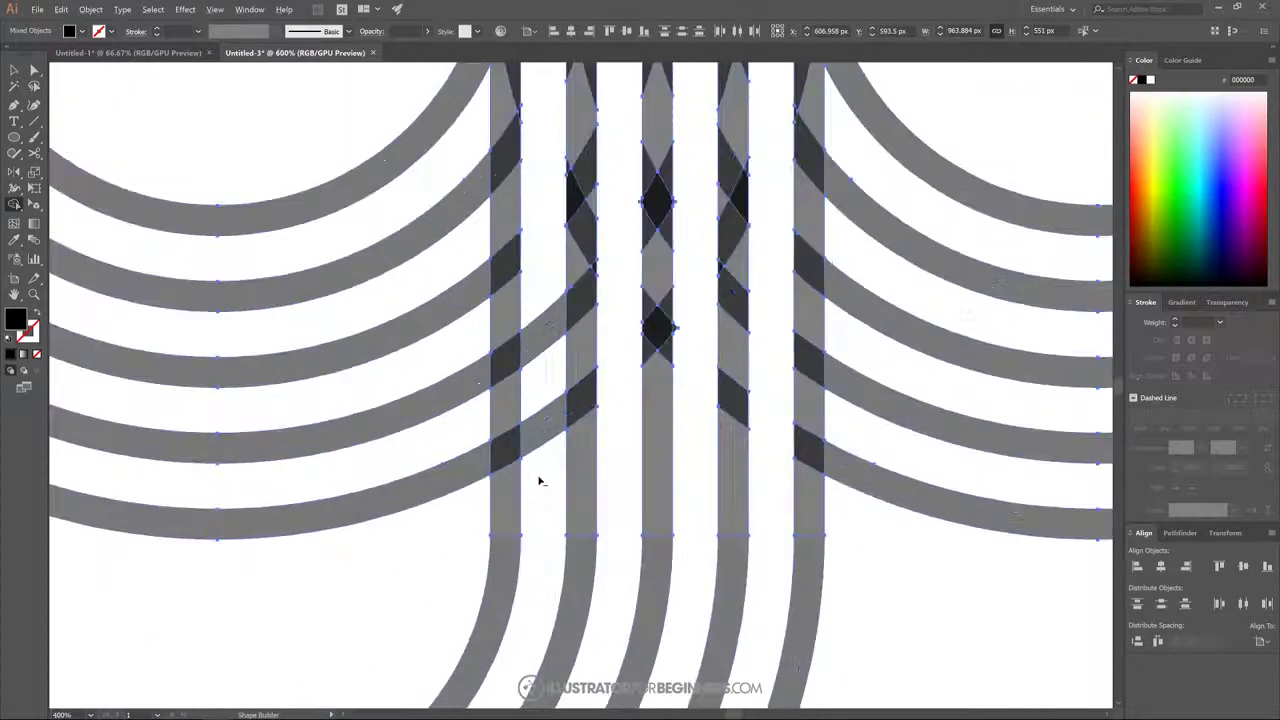
{"action": "mouse_move", "coordinate": [537, 480]}
{"action": "left_mouse_down"}
{"action": "mouse_move", "coordinate": [537, 337]}
{"action": "mouse_move", "coordinate": [541, 435]}
{"action": "left_mouse_up"}
{"action": "scroll", "coordinate": [545, 440], "scroll_direction": "down", "scroll_amount": 5}
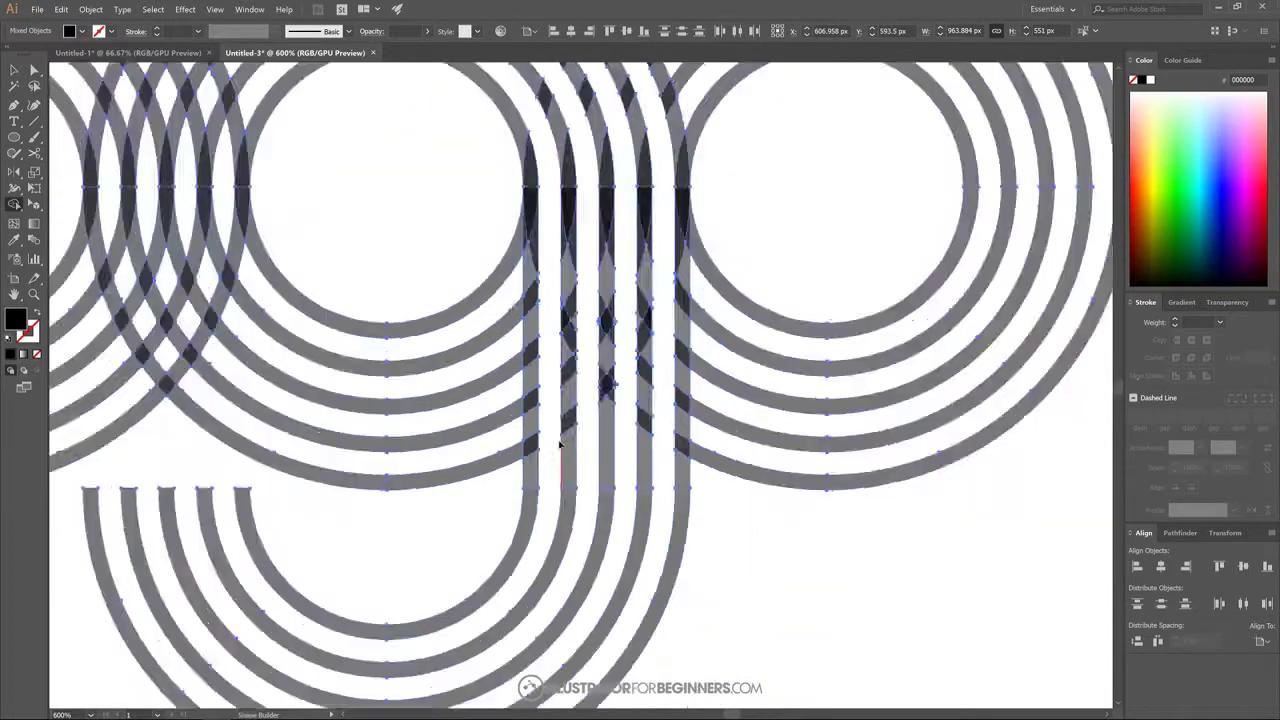
- Check in the finished Untitled-1 logo how the first o and the g overlap, and return to Untitled-3
{"action": "scroll", "coordinate": [561, 446], "scroll_direction": "down", "scroll_amount": 2}
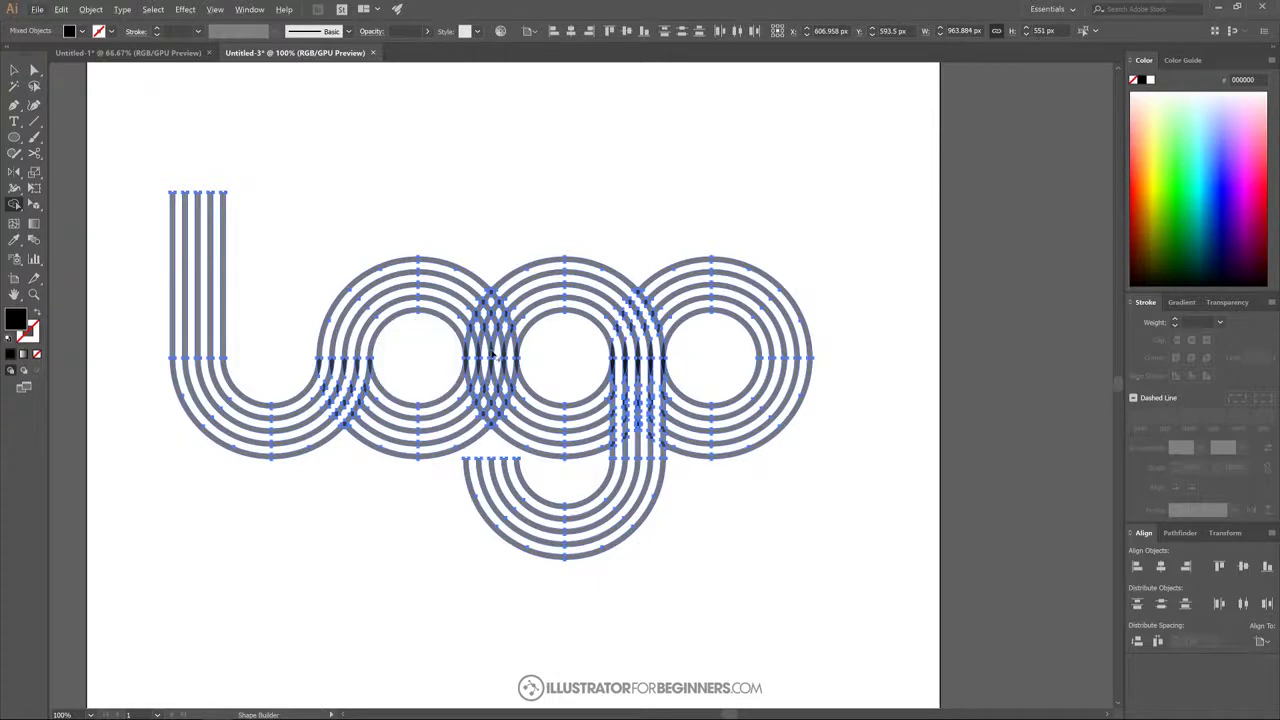
{"action": "scroll", "coordinate": [482, 406], "scroll_direction": "up", "scroll_amount": 2}
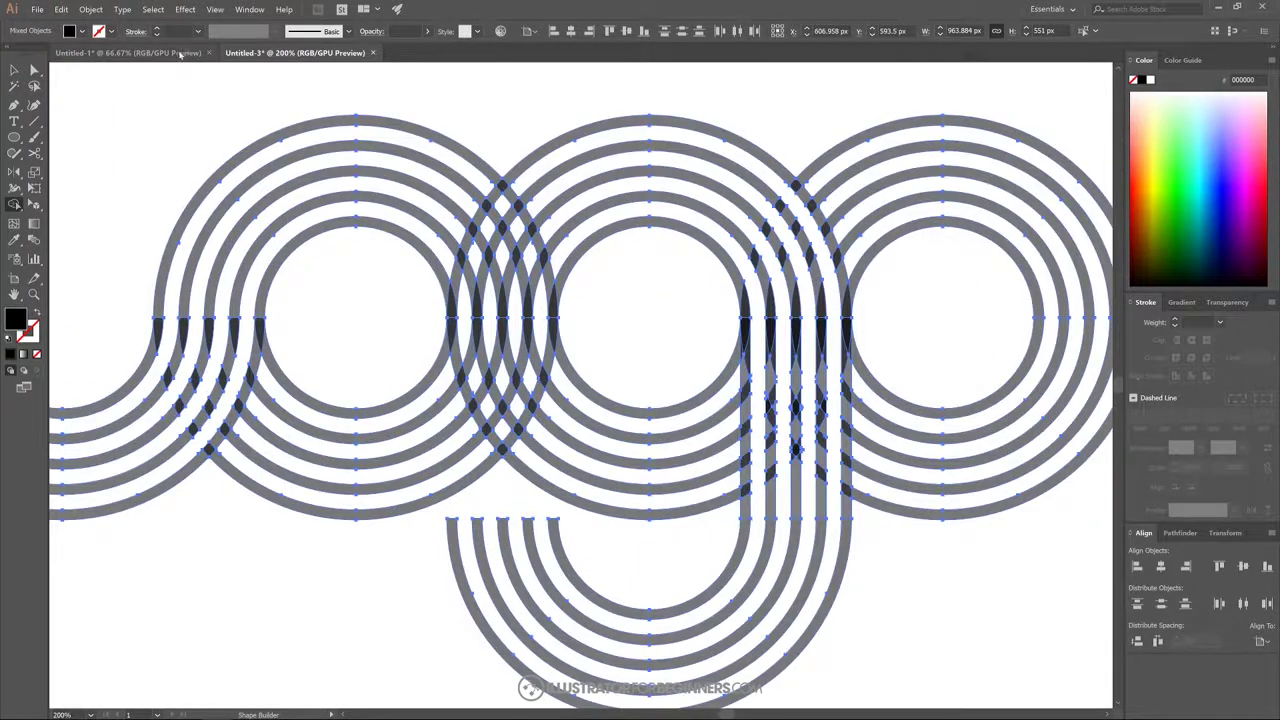
{"action": "left_click", "coordinate": [180, 54]}
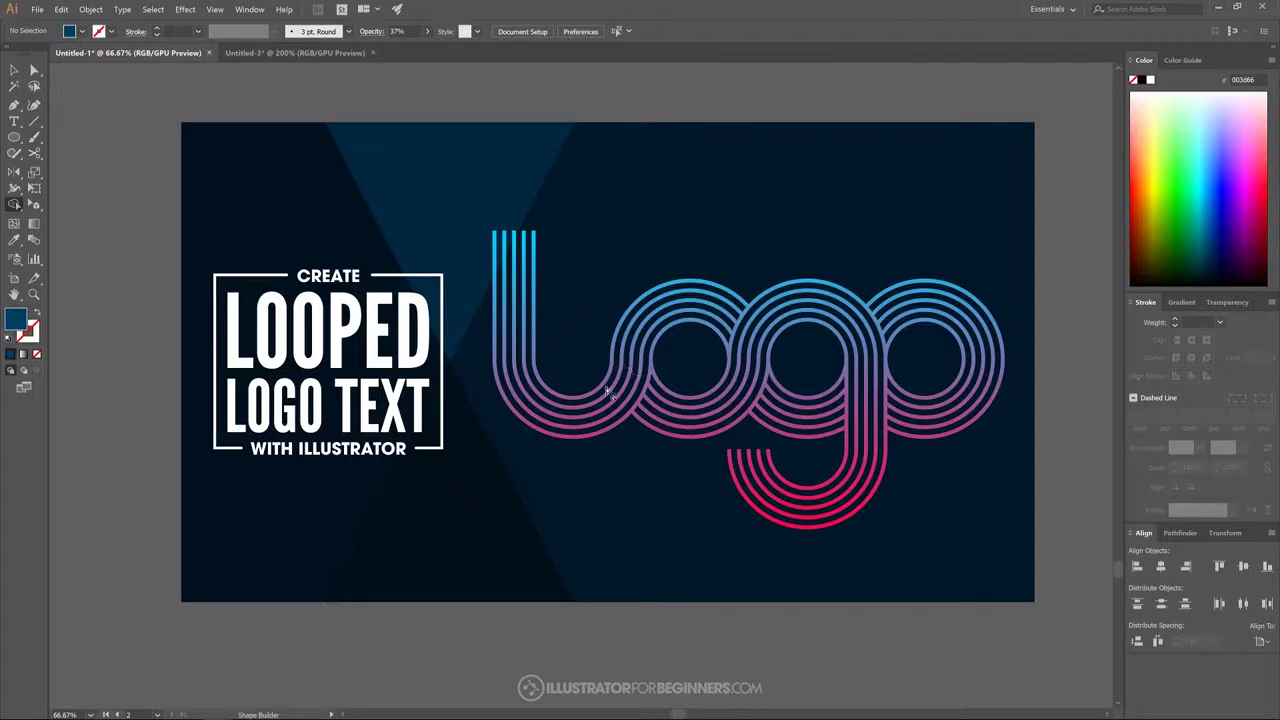
{"action": "left_click", "coordinate": [295, 52]}
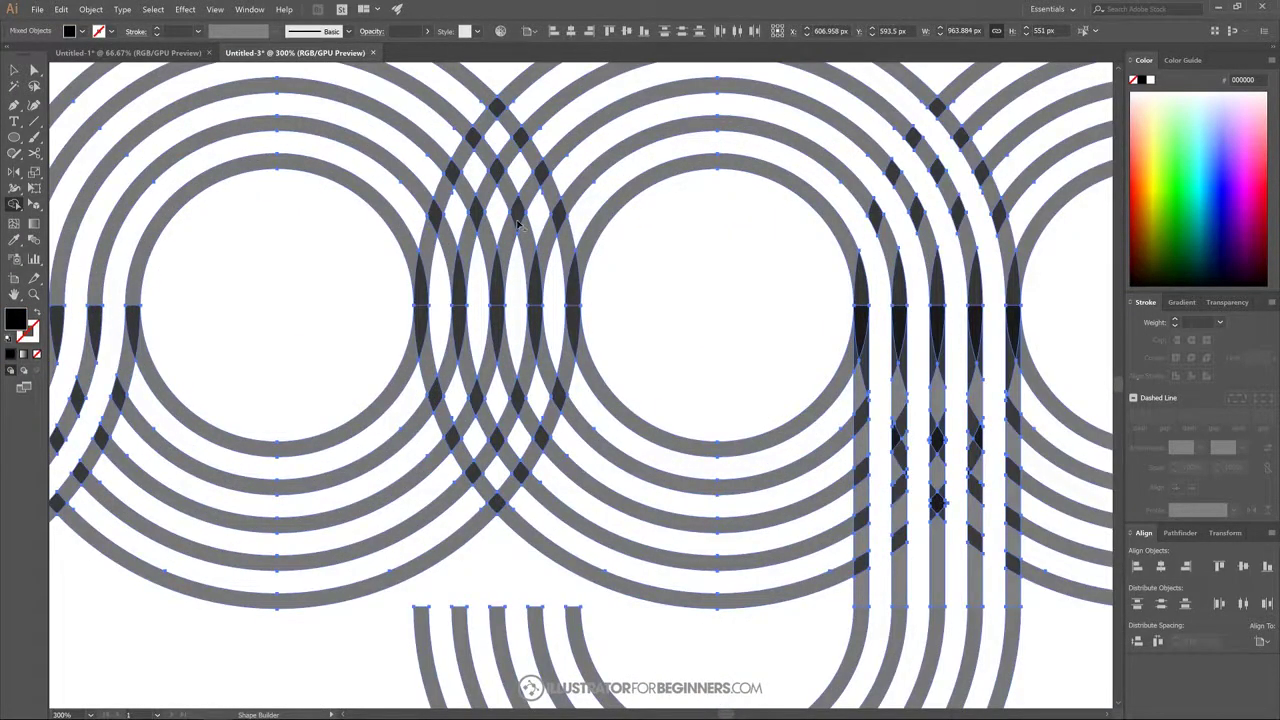
- Erase the first o's ring segments that run between the g's curved bands, so the g passes in front
{"action": "key", "text": "ctrl+="}
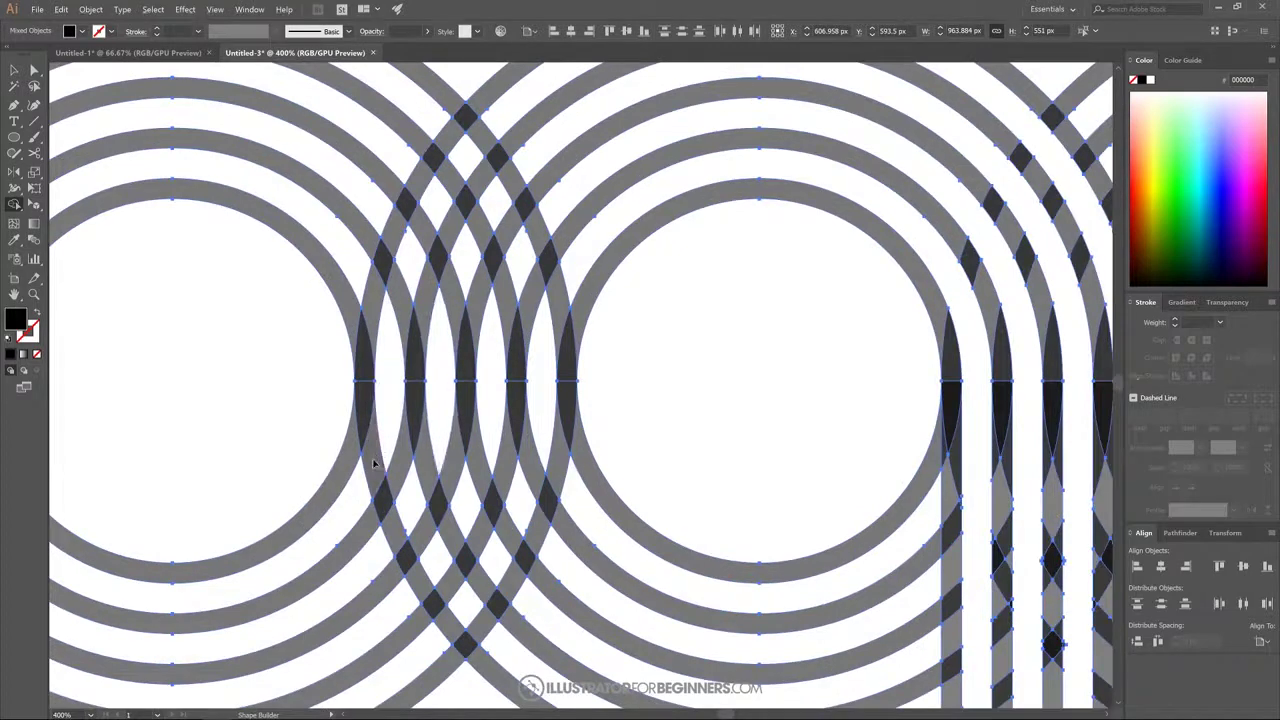
{"action": "left_click", "coordinate": [425, 230]}
{"action": "left_click", "coordinate": [452, 186]}
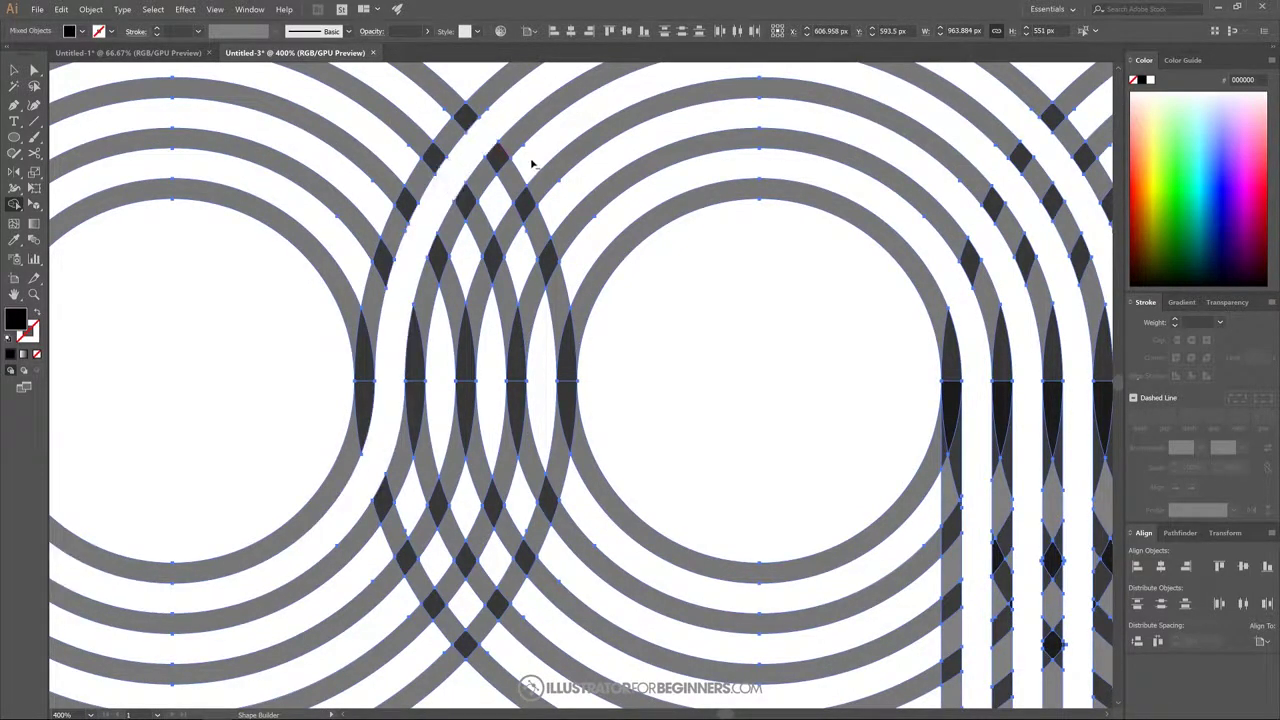
{"action": "mouse_move", "coordinate": [532, 163]}
{"action": "left_mouse_down"}
{"action": "mouse_move", "coordinate": [489, 206]}
{"action": "mouse_move", "coordinate": [452, 285]}
{"action": "mouse_move", "coordinate": [447, 410]}
{"action": "mouse_move", "coordinate": [460, 428]}
{"action": "mouse_move", "coordinate": [449, 453]}
{"action": "mouse_move", "coordinate": [478, 500]}
{"action": "left_mouse_up"}
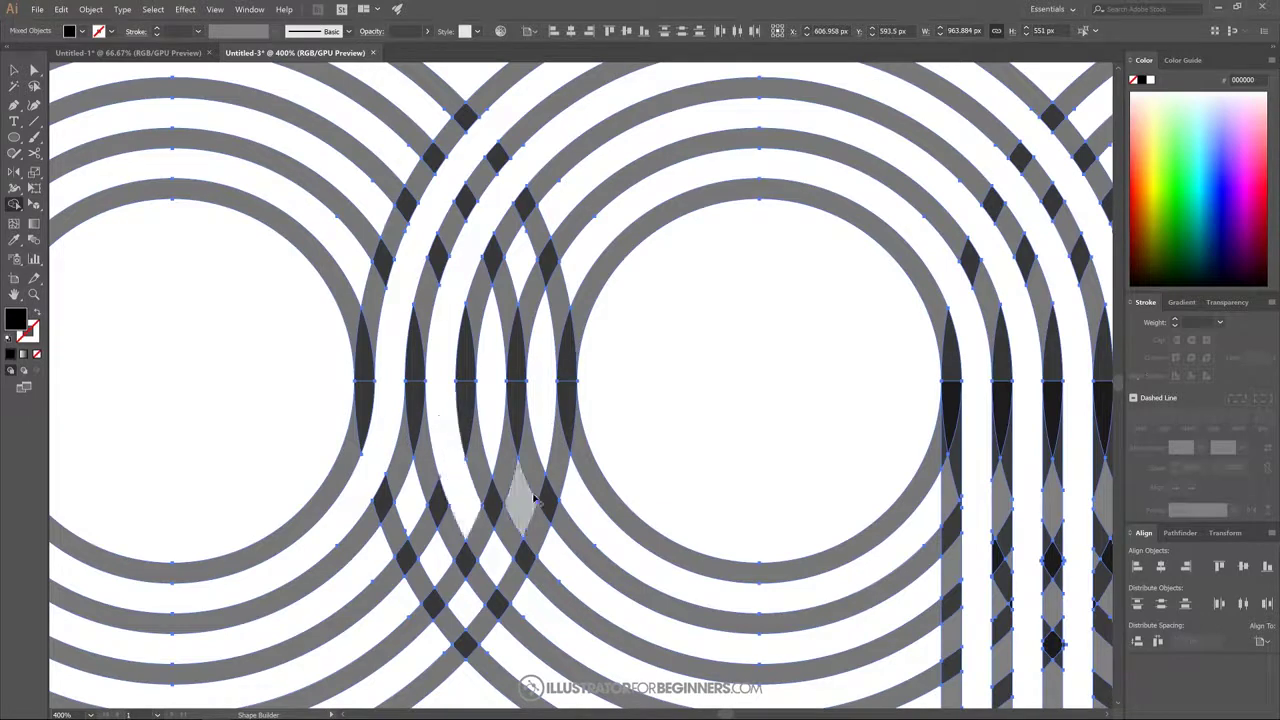
{"action": "left_click_drag", "start_coordinate": [594, 362], "coordinate": [665, 340]}
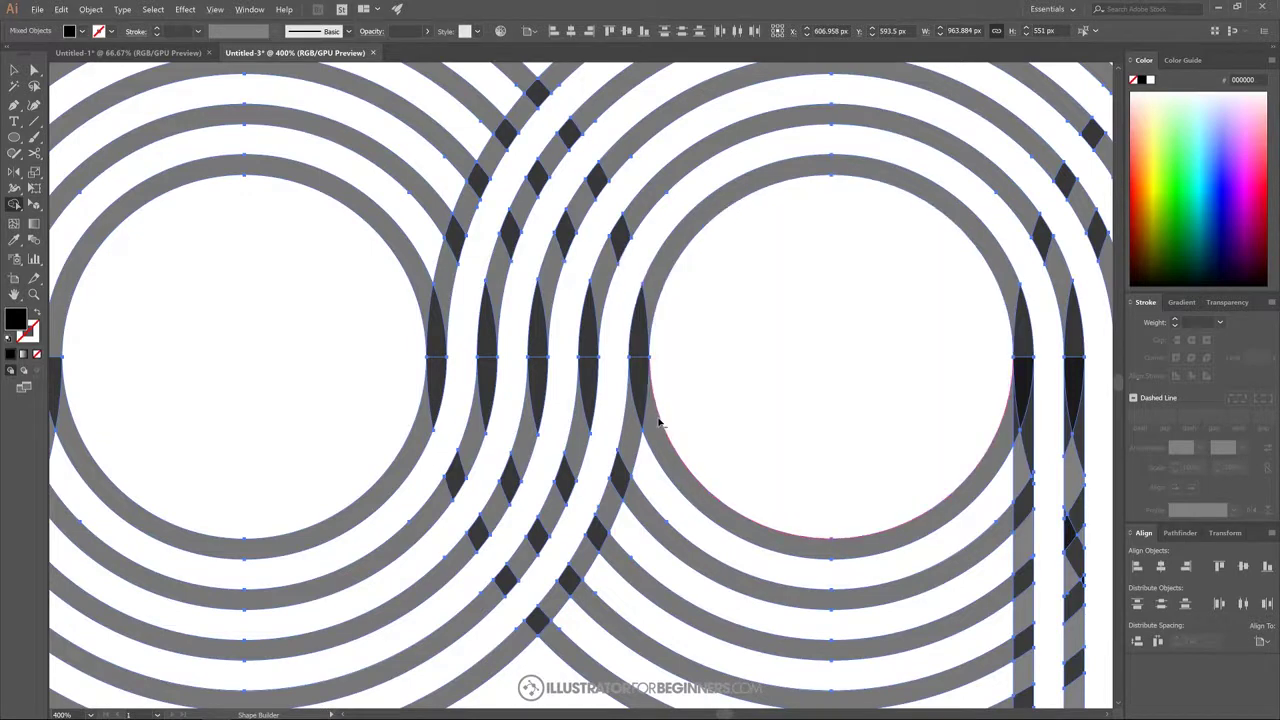
- Set the opacity of the whole selected wordmark to 100%
{"action": "key", "text": "ctrl+0"}
{"action": "scroll", "coordinate": [660, 428], "scroll_direction": "up", "scroll_amount": 1}
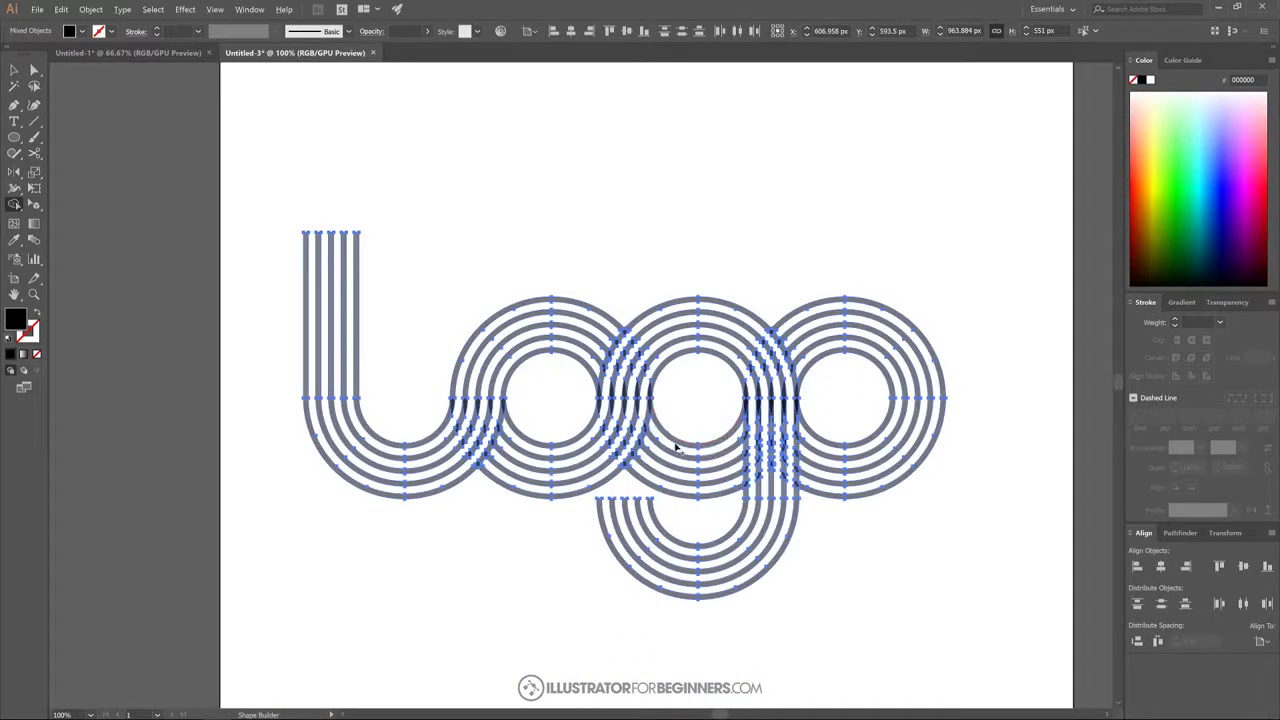
{"action": "left_click_drag", "start_coordinate": [676, 447], "coordinate": [617, 449]}
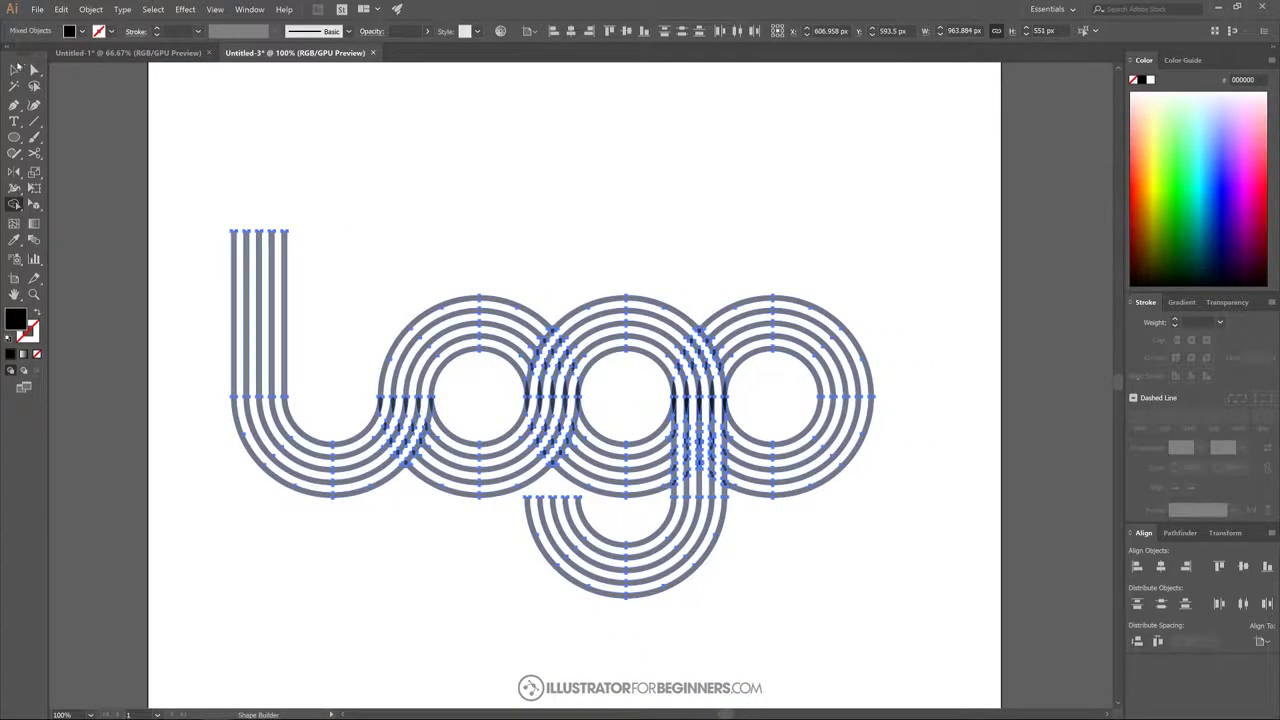
{"action": "left_click", "coordinate": [15, 69]}
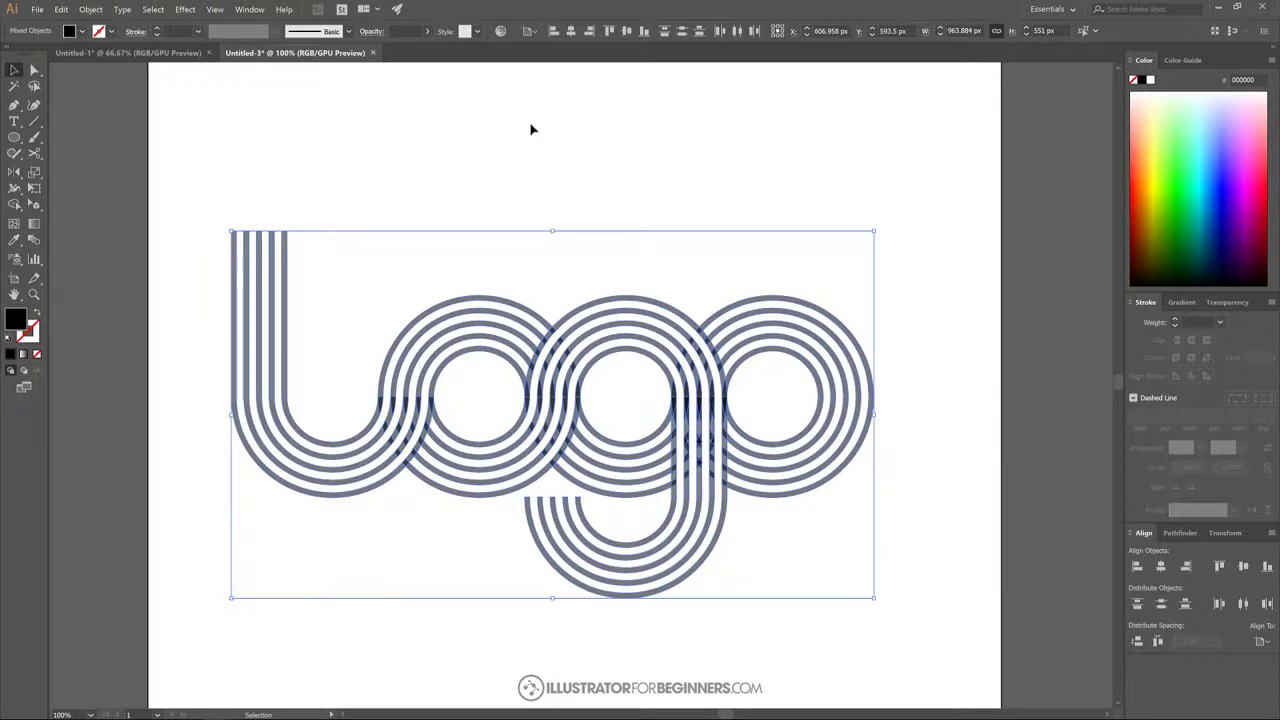
{"action": "left_click", "coordinate": [428, 32]}
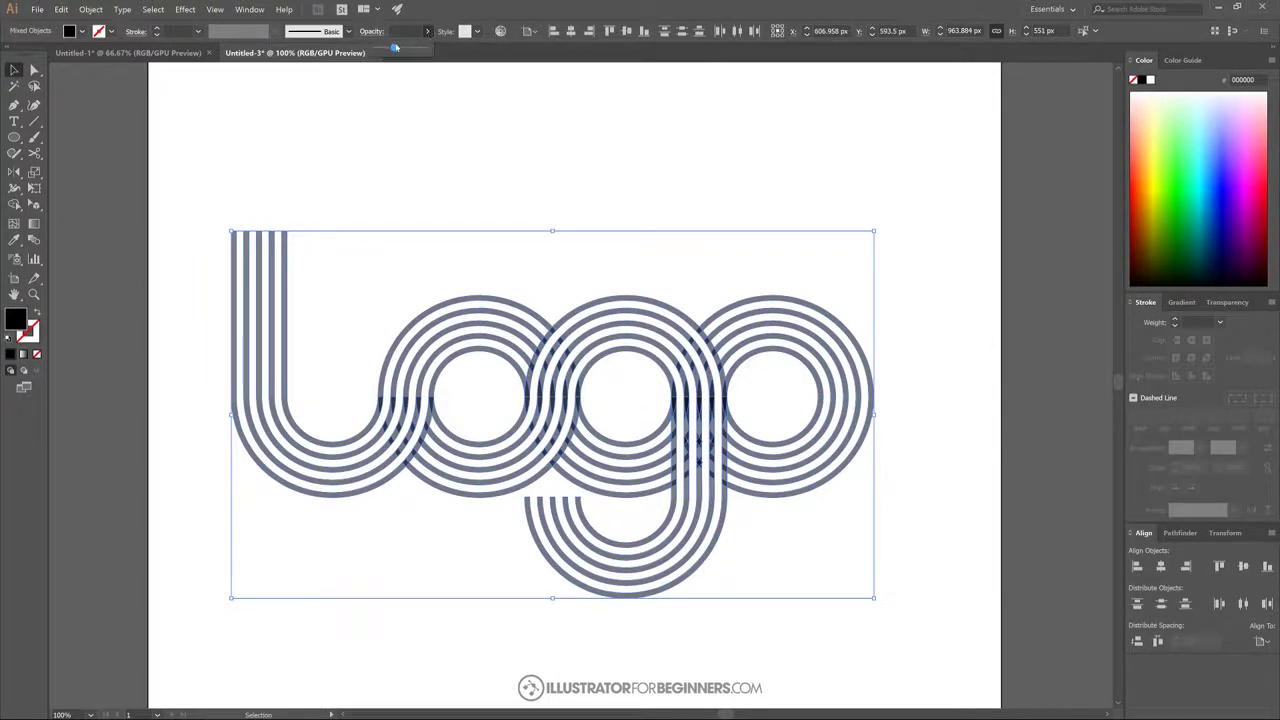
{"action": "left_click_drag", "start_coordinate": [430, 46], "coordinate": [477, 53]}
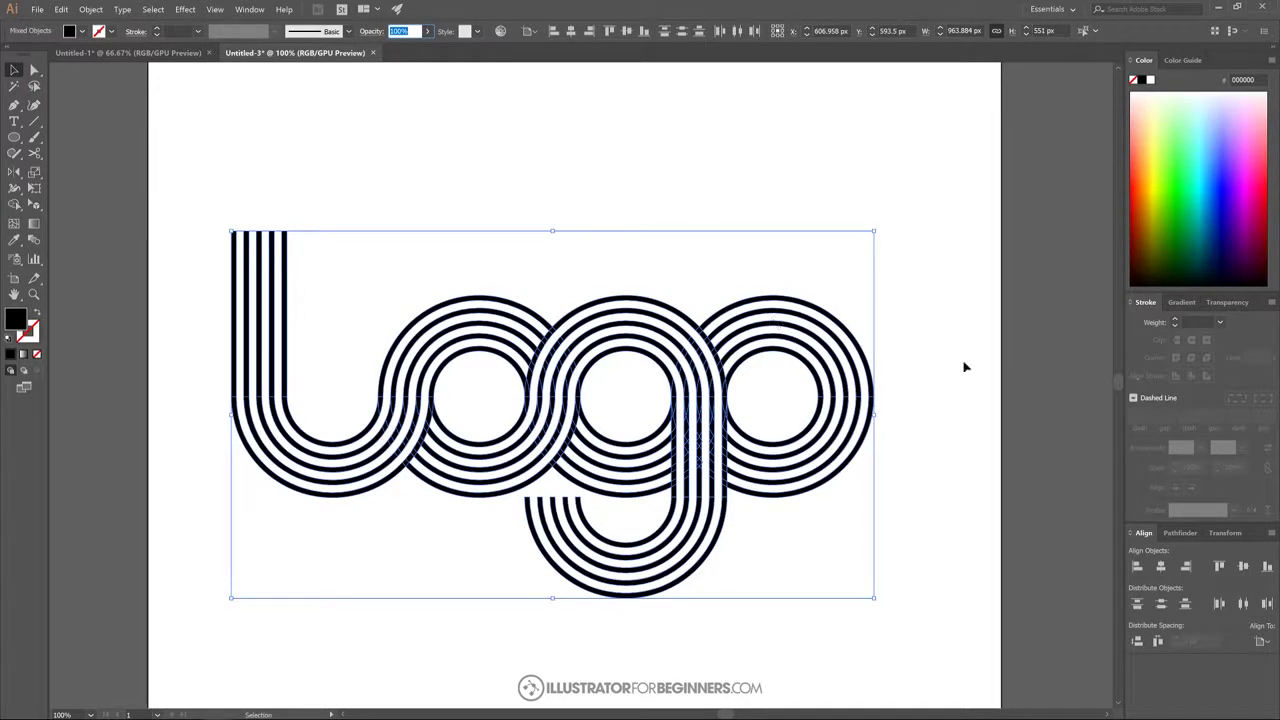
- Unite all the wordmark pieces into one shape with Pathfinder, fill it light blue and deselect it
{"action": "left_click", "coordinate": [1177, 533]}
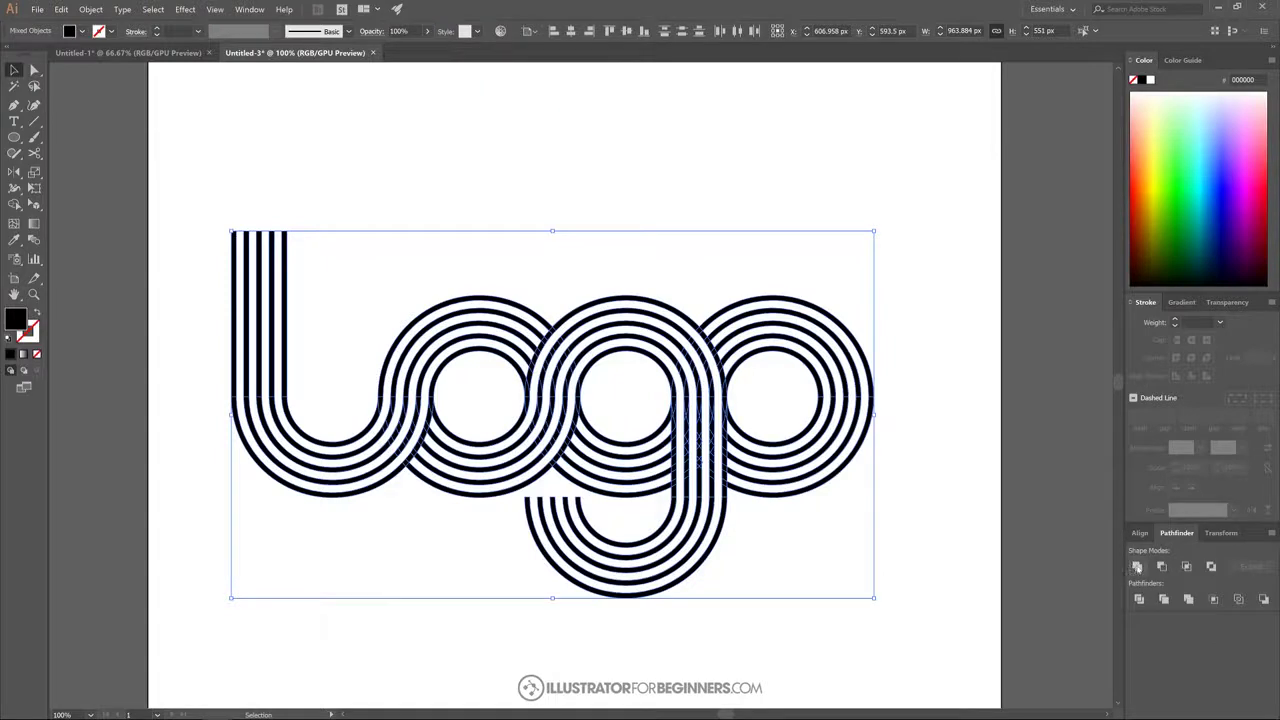
{"action": "left_click", "coordinate": [1137, 566]}
{"action": "left_click_drag", "start_coordinate": [1182, 148], "coordinate": [1207, 155]}
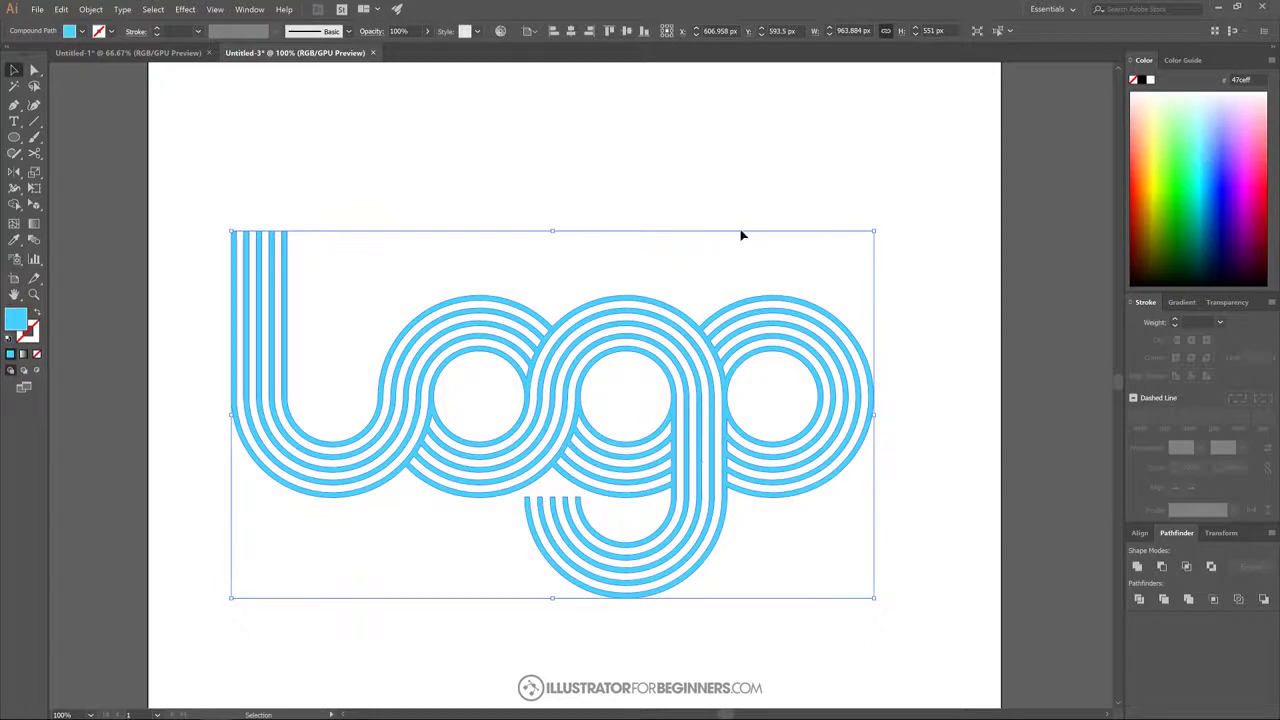
{"action": "left_click", "coordinate": [496, 142]}
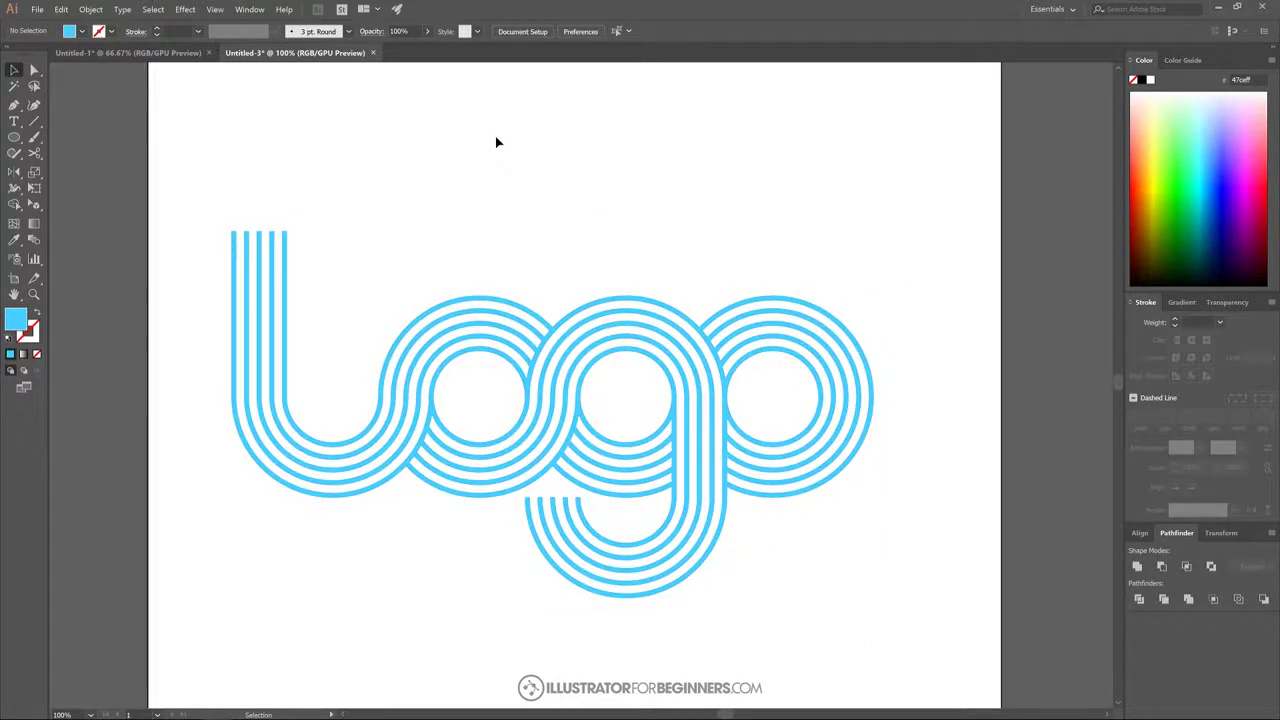